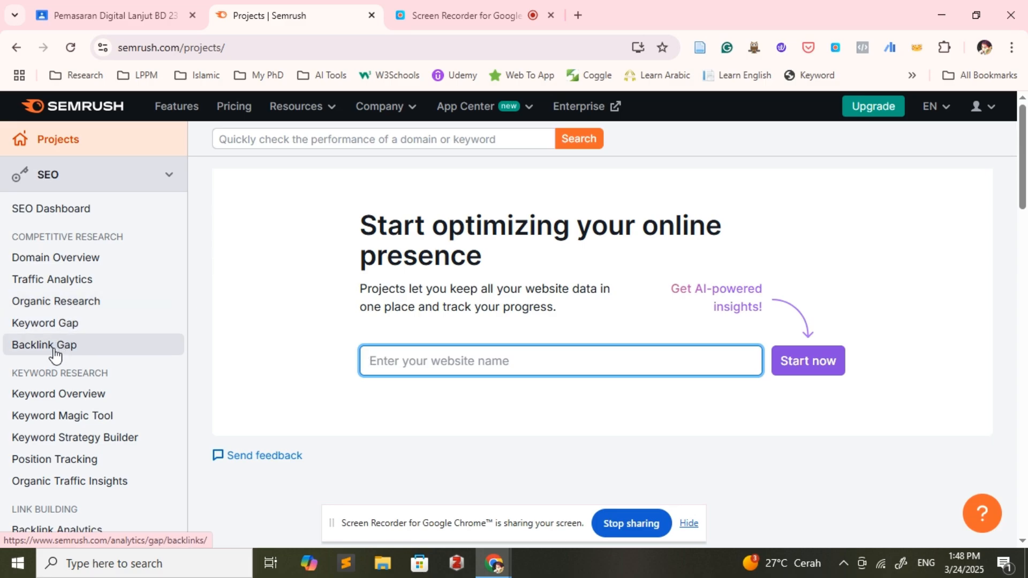
- Open the Keyword Magic Tool from the keyword research tools
scroll(56, 352, "down", 2)
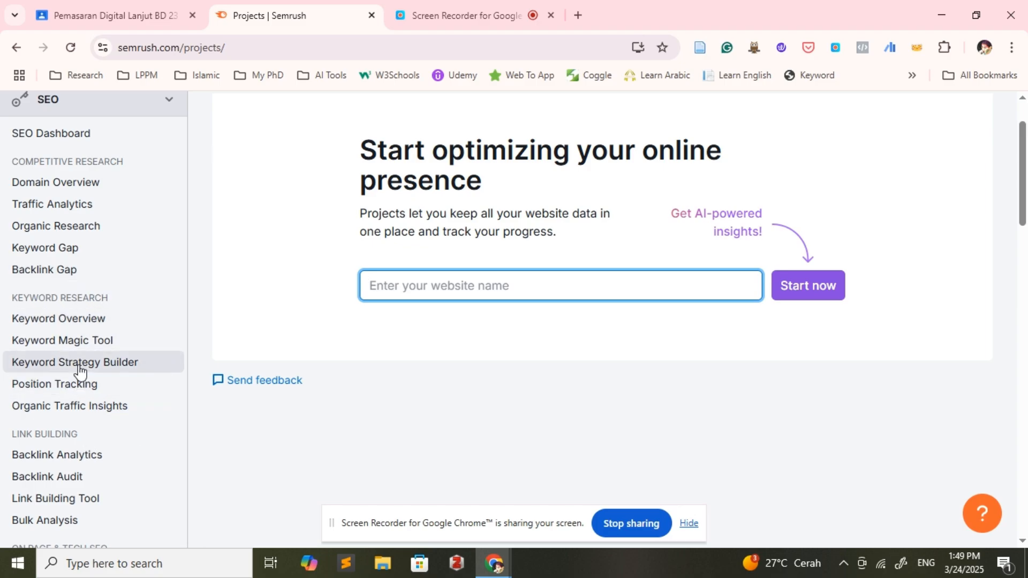
left_click(102, 343)
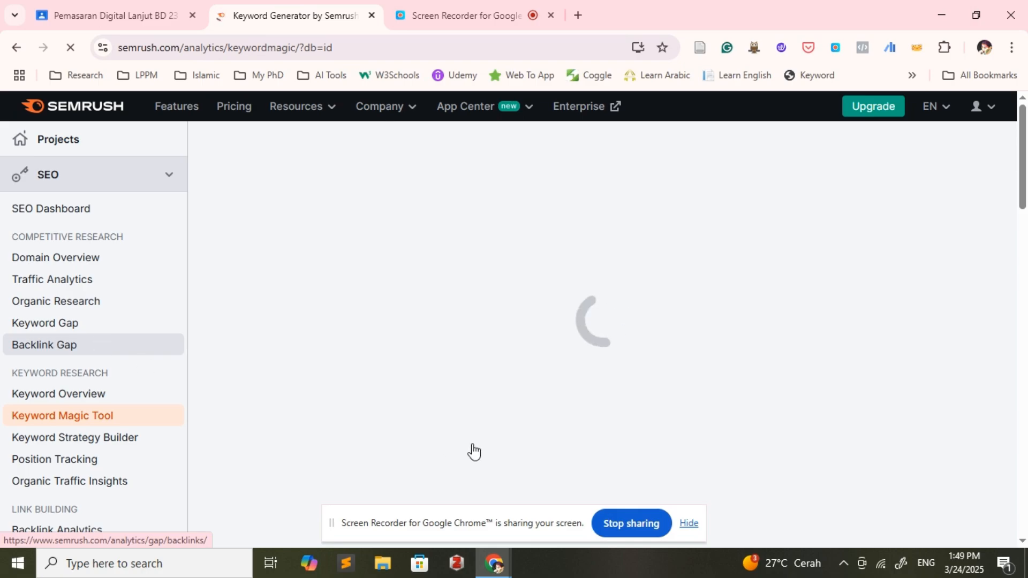
left_click(690, 524)
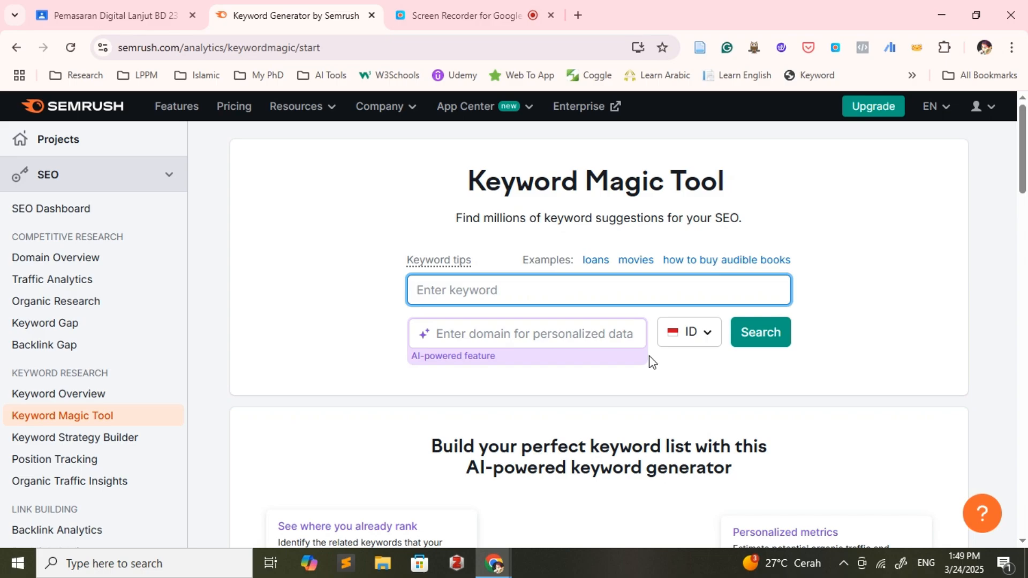
- Search the Indonesian database for the keyword "sepatu bola" and dismiss the filter presets tip
scroll(651, 362, "down", 7)
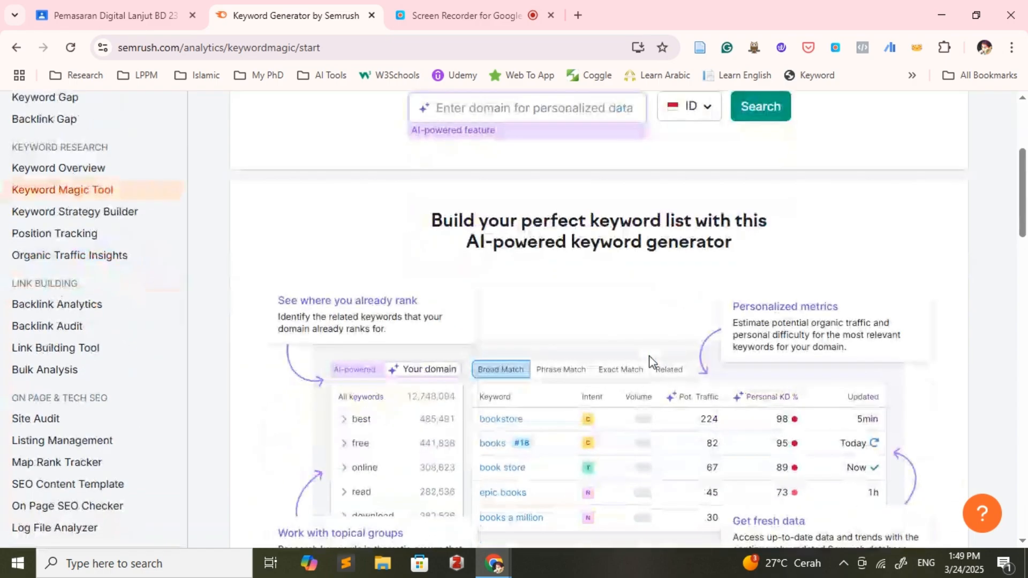
scroll(651, 361, "up", 7)
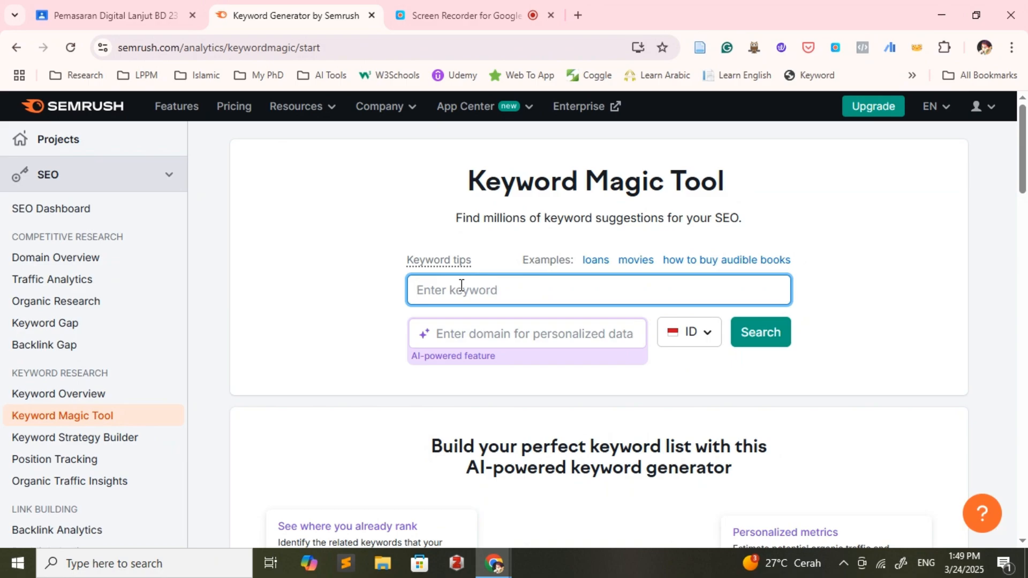
type("sepatu s")
type("ola")
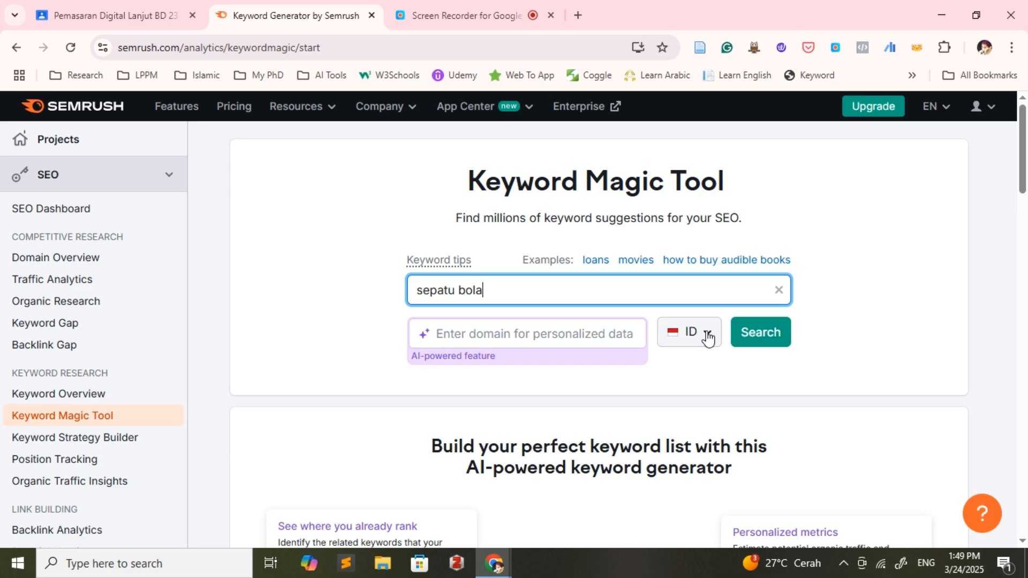
left_click(778, 338)
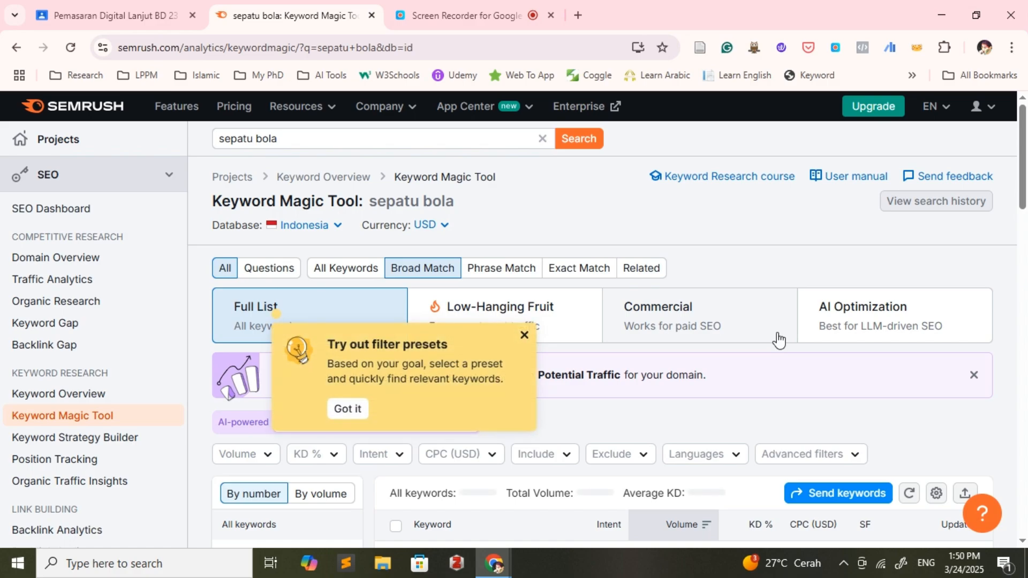
left_click(523, 336)
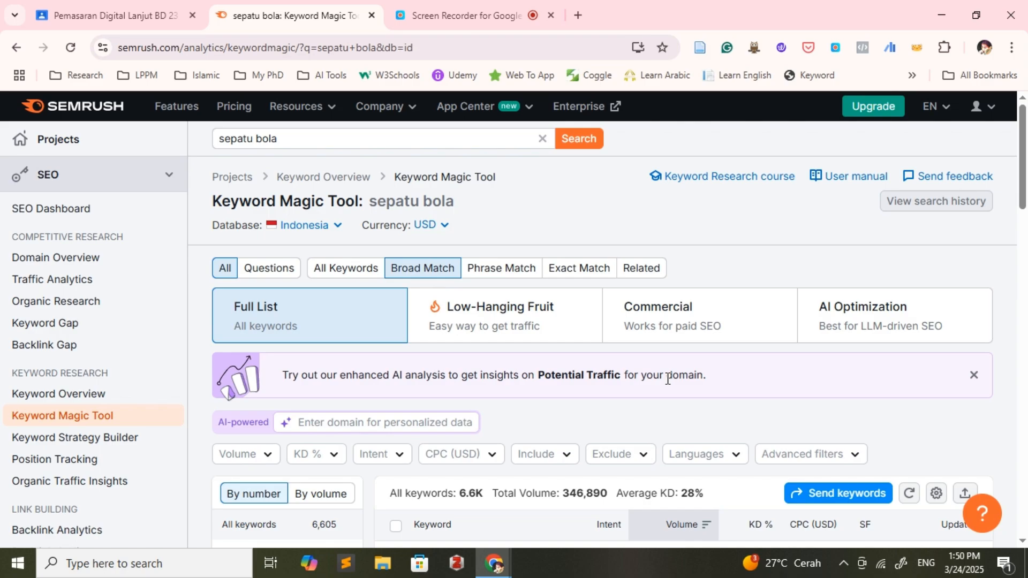
- Examine the search volume and keyword difficulty ratings of the "sepatu bola" keyword suggestions
scroll(597, 429, "down", 3)
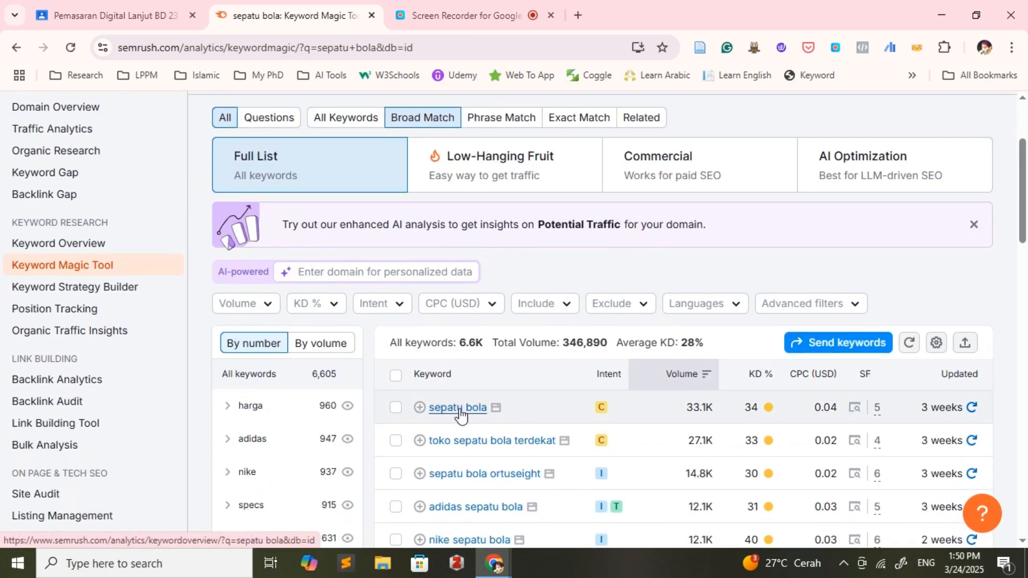
scroll(609, 362, "down", 2)
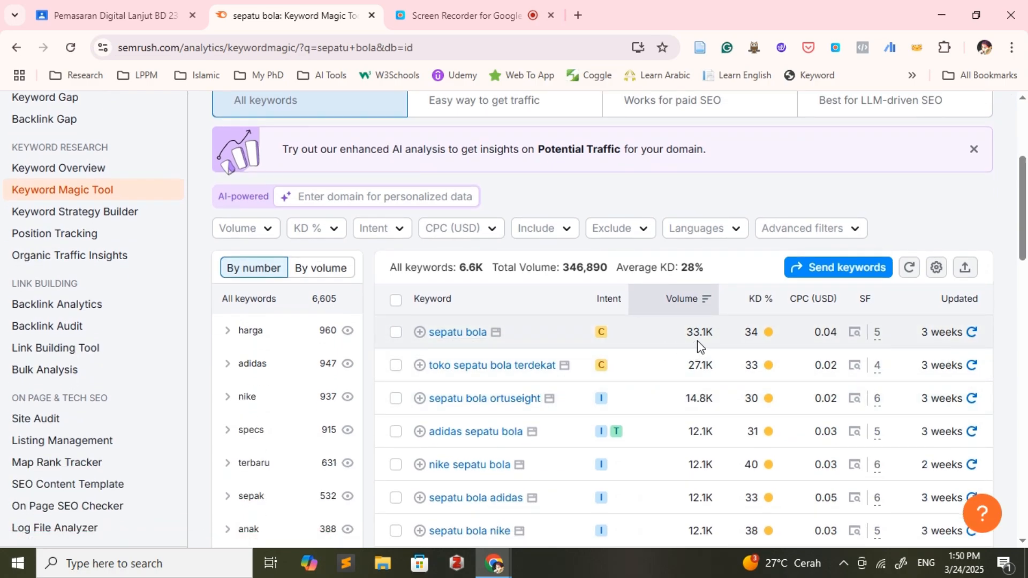
mouse_move(755, 311)
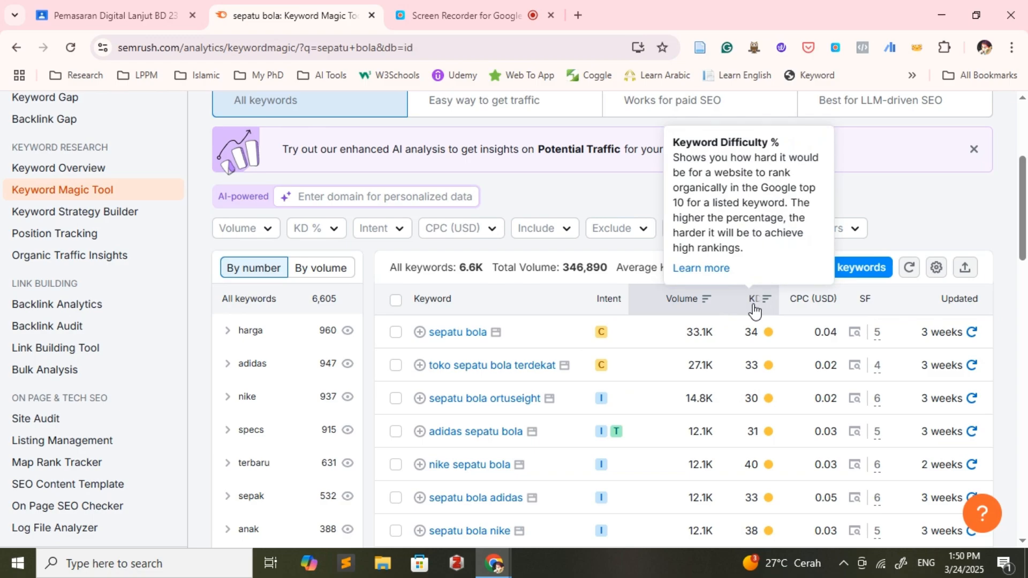
mouse_move(765, 334)
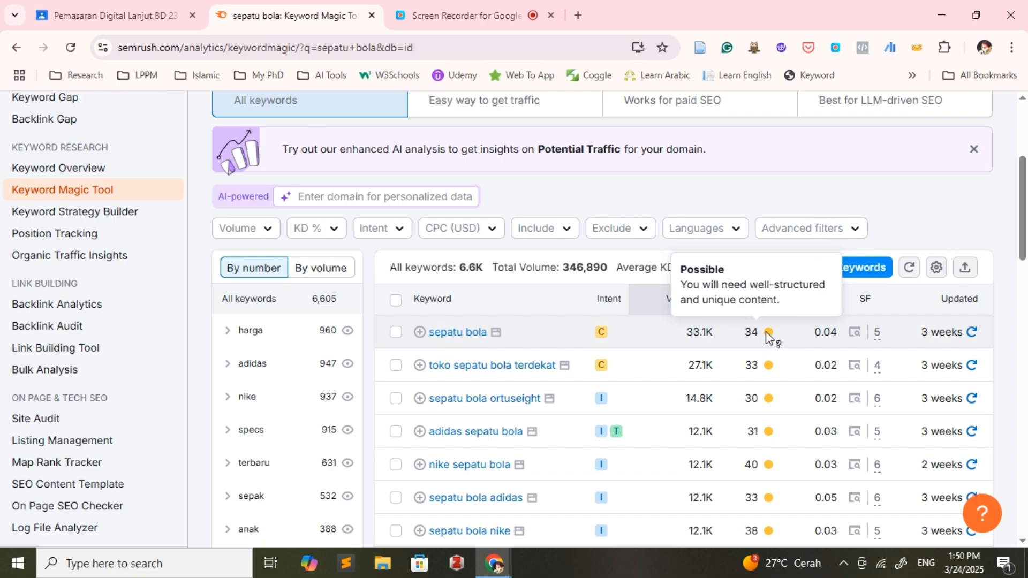
scroll(768, 337, "down", 3)
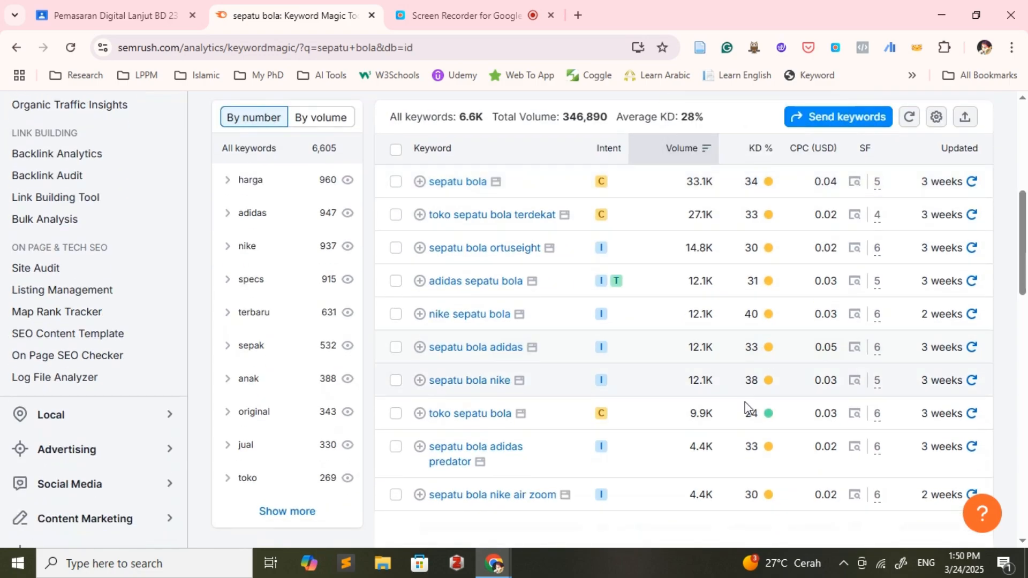
mouse_move(768, 418)
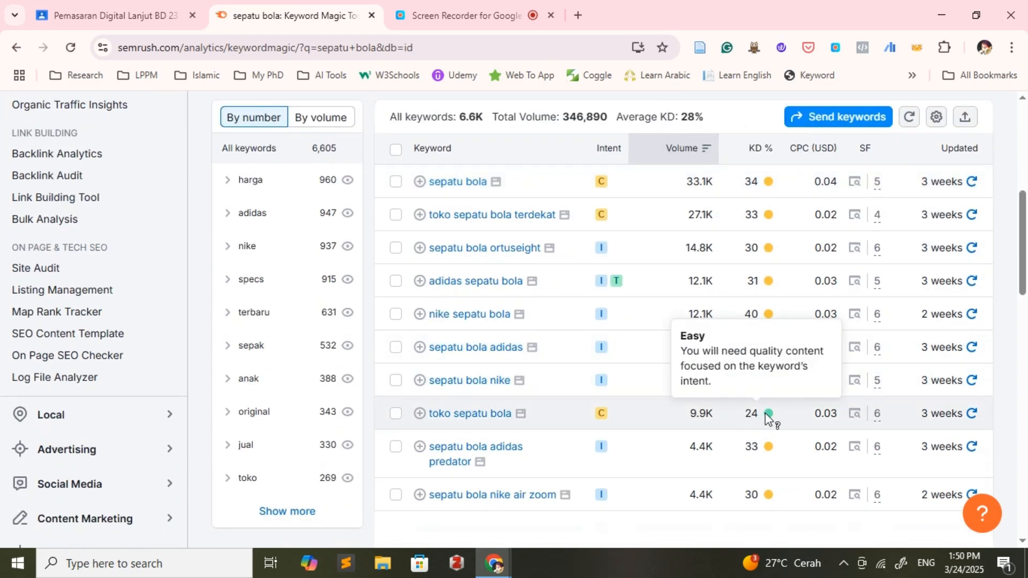
scroll(766, 414, "down", 2)
scroll(765, 413, "up", 5)
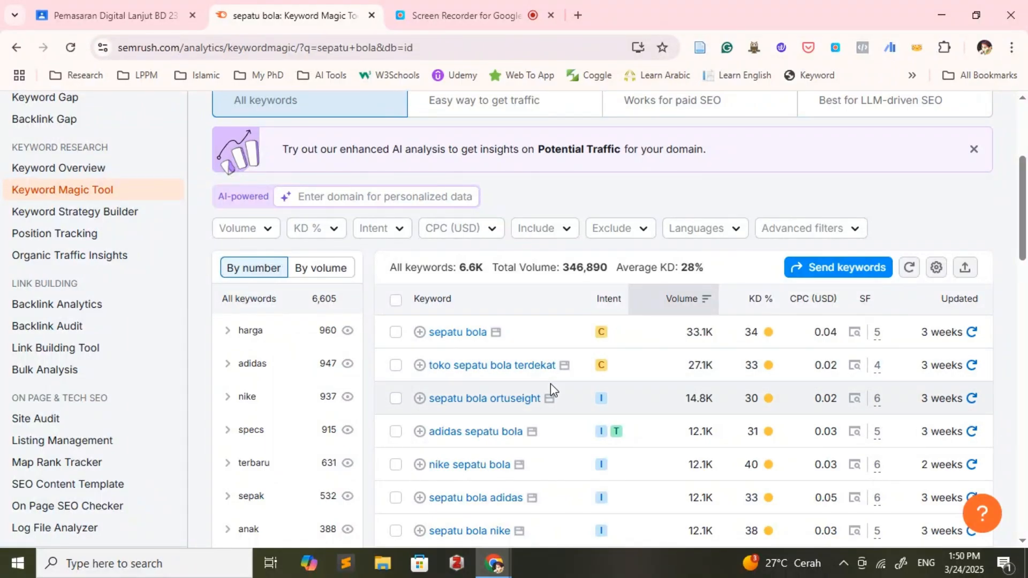
- Review the broad match keyword variations for "sepatu bola" down to the last row available without a trial
scroll(552, 388, "up", 1)
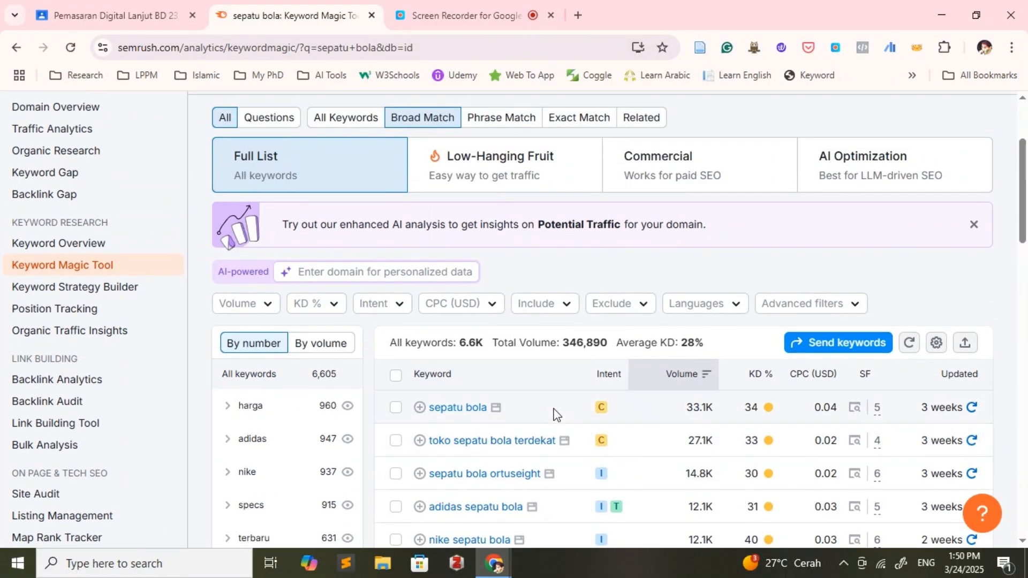
scroll(518, 443, "down", 1)
scroll(517, 443, "up", 4)
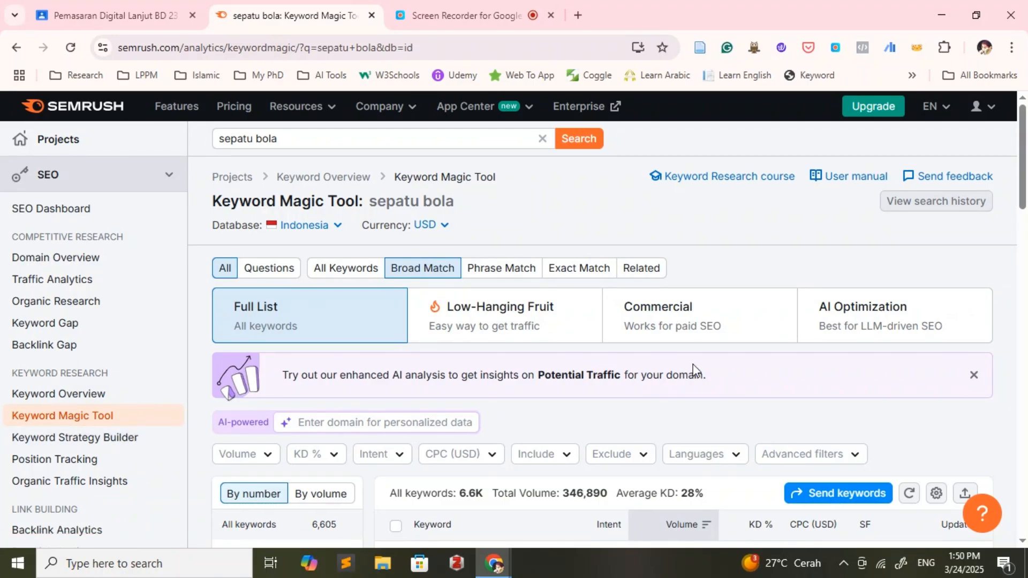
scroll(695, 366, "down", 1)
scroll(695, 366, "down", 3)
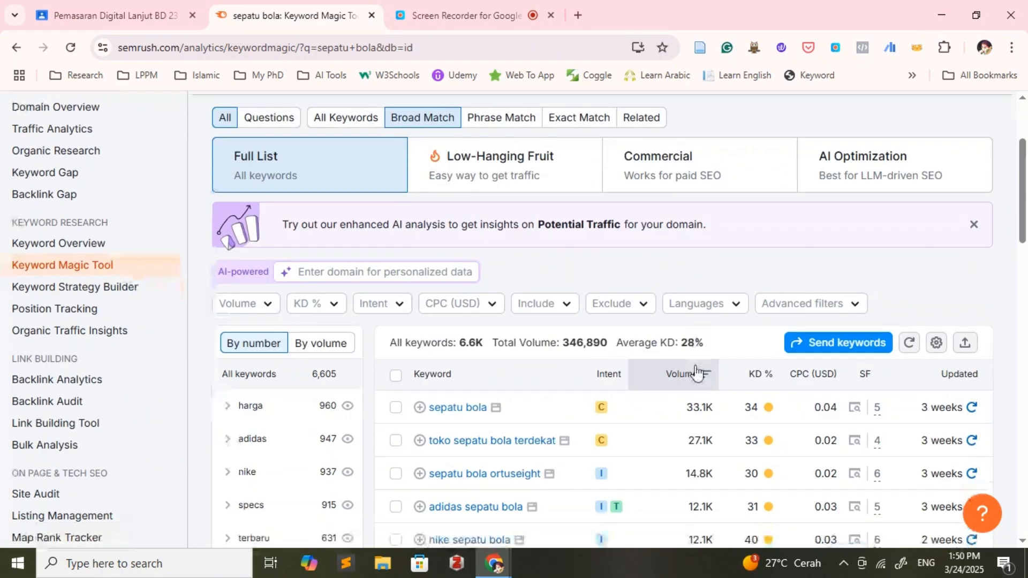
scroll(694, 373, "down", 2)
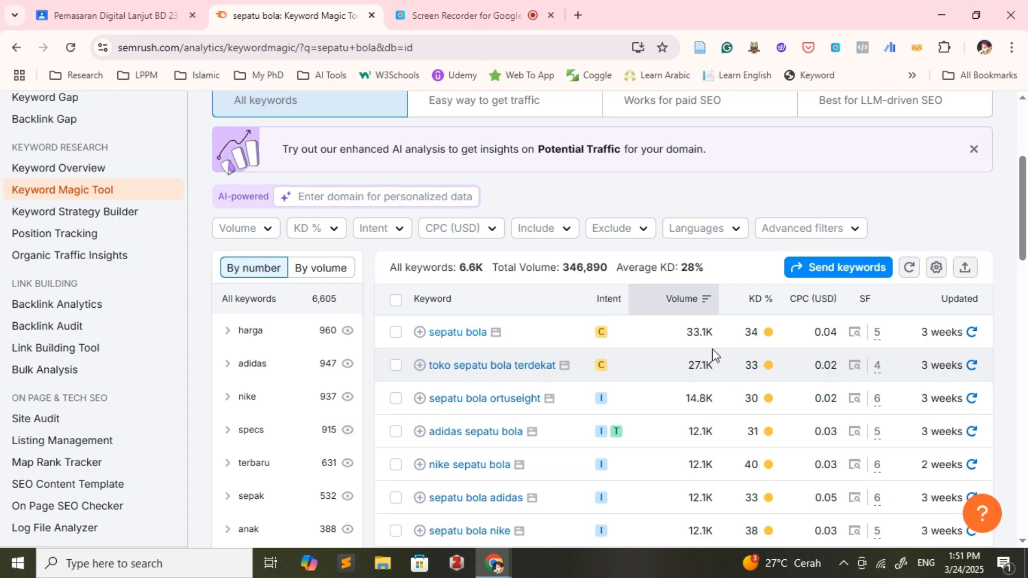
scroll(497, 356, "down", 2)
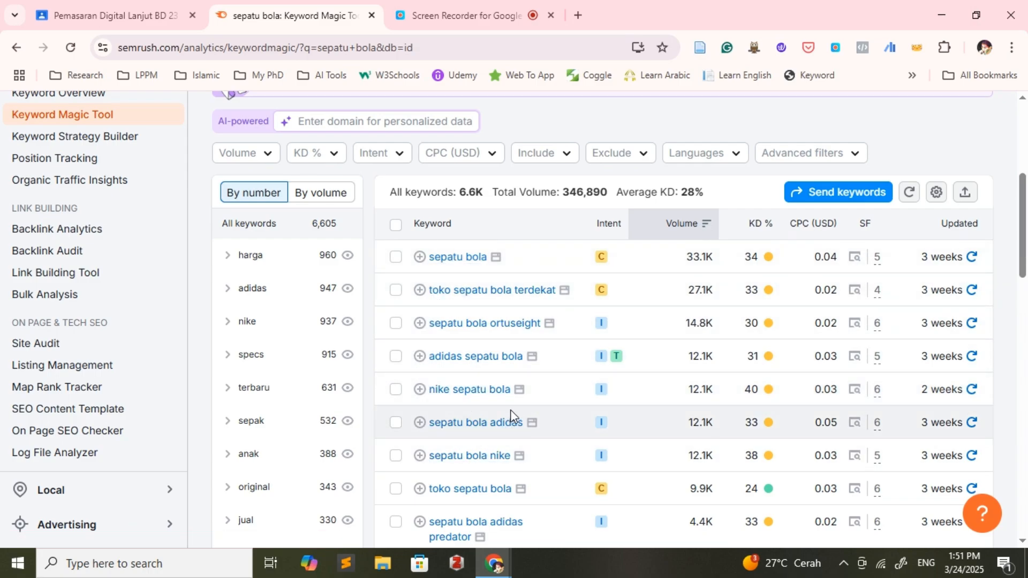
scroll(509, 410, "down", 1)
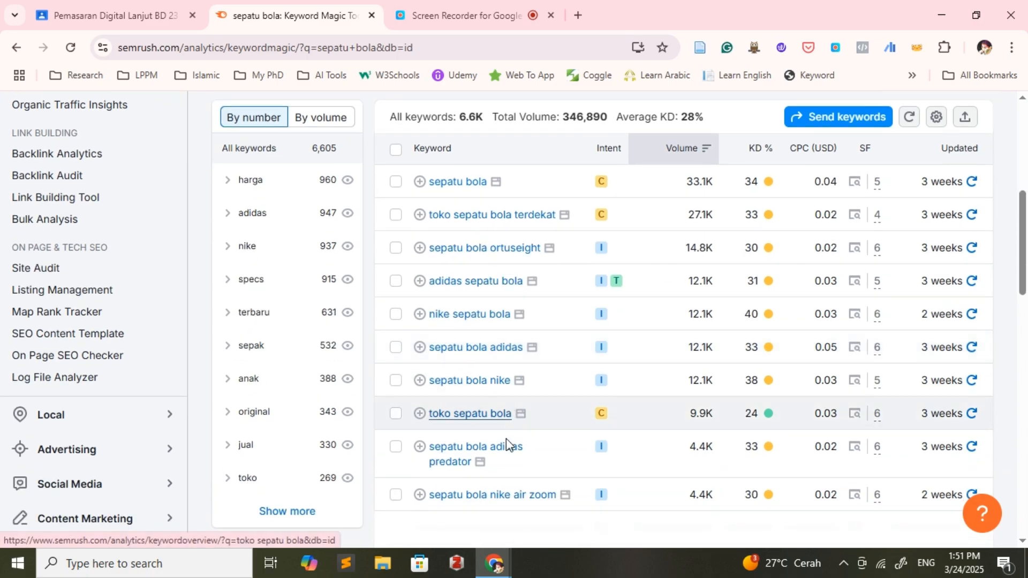
scroll(510, 527, "down", 2)
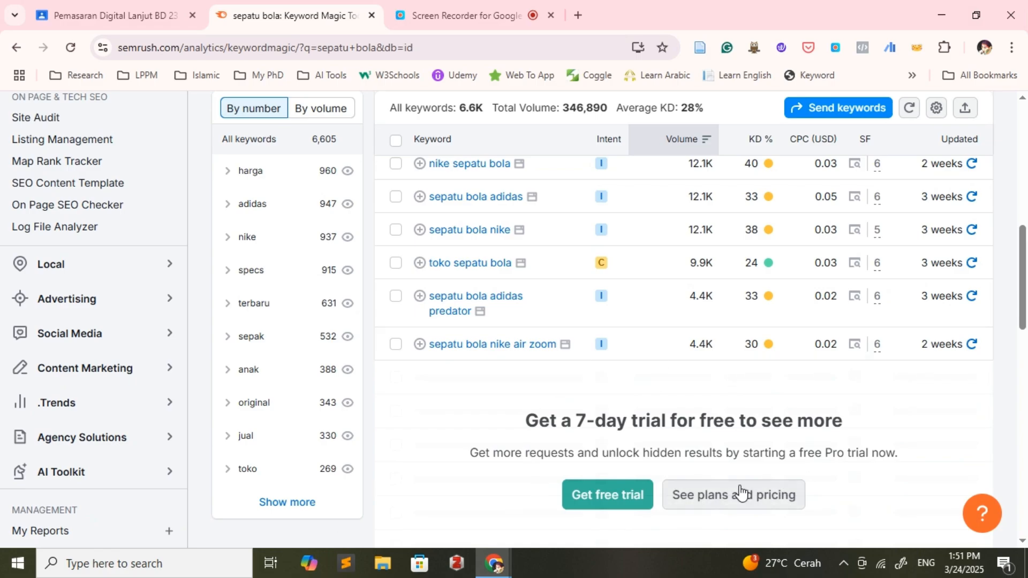
scroll(594, 423, "up", 1)
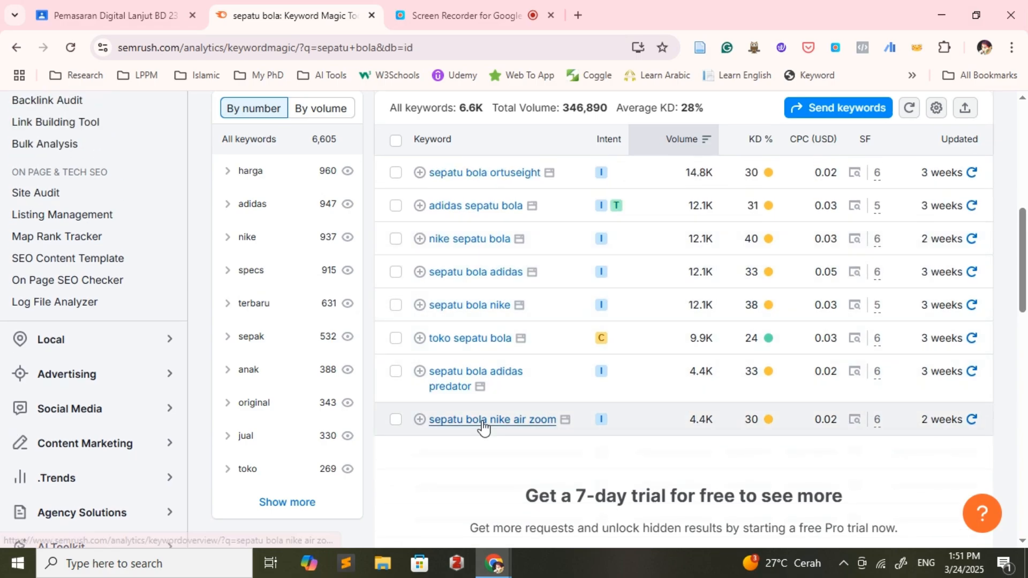
scroll(482, 424, "up", 1)
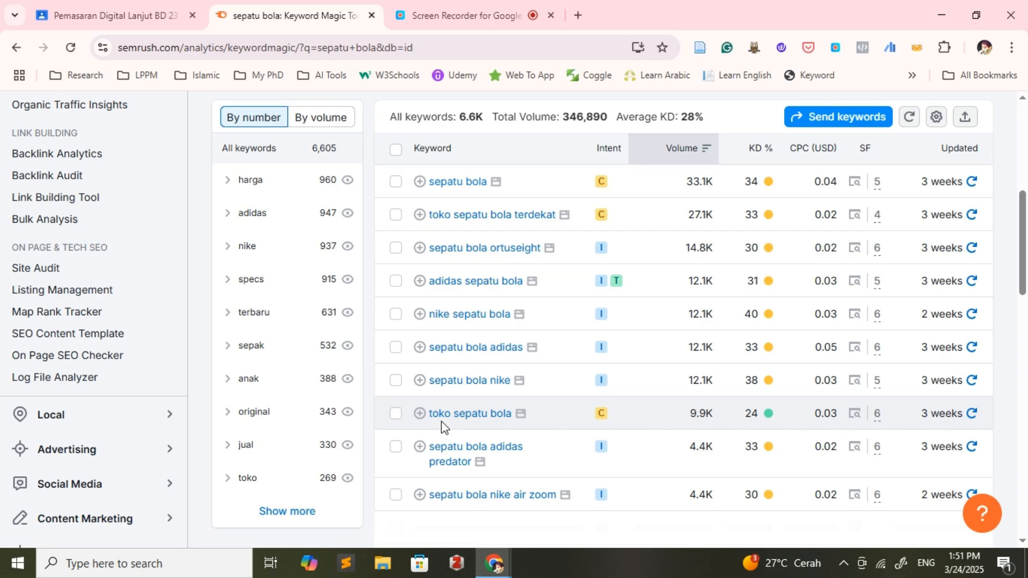
scroll(516, 428, "up", 1)
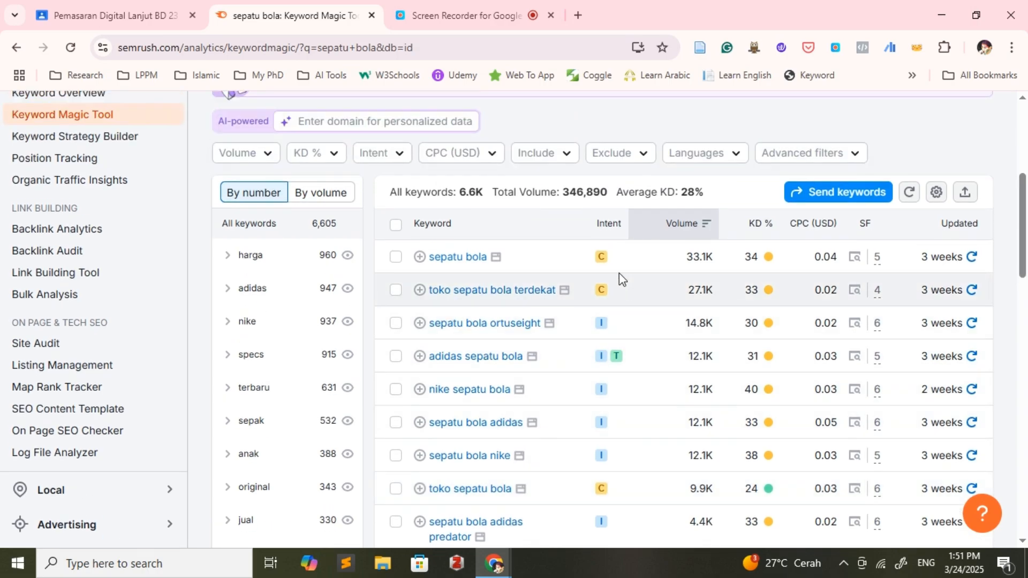
- Examine the search intent labels of the listed keywords and read the explanation of the Intent column
mouse_move(610, 250)
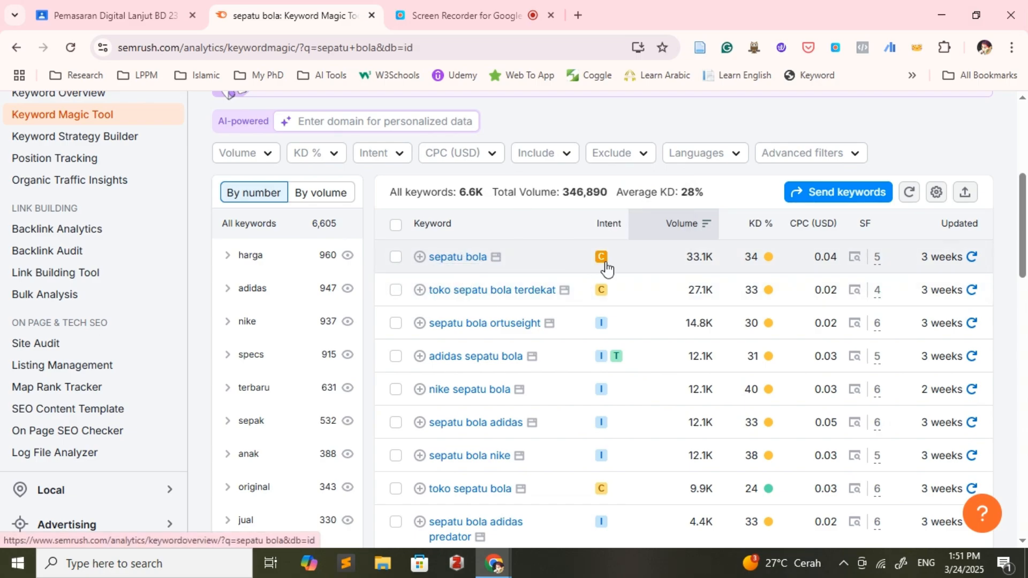
mouse_move(607, 268)
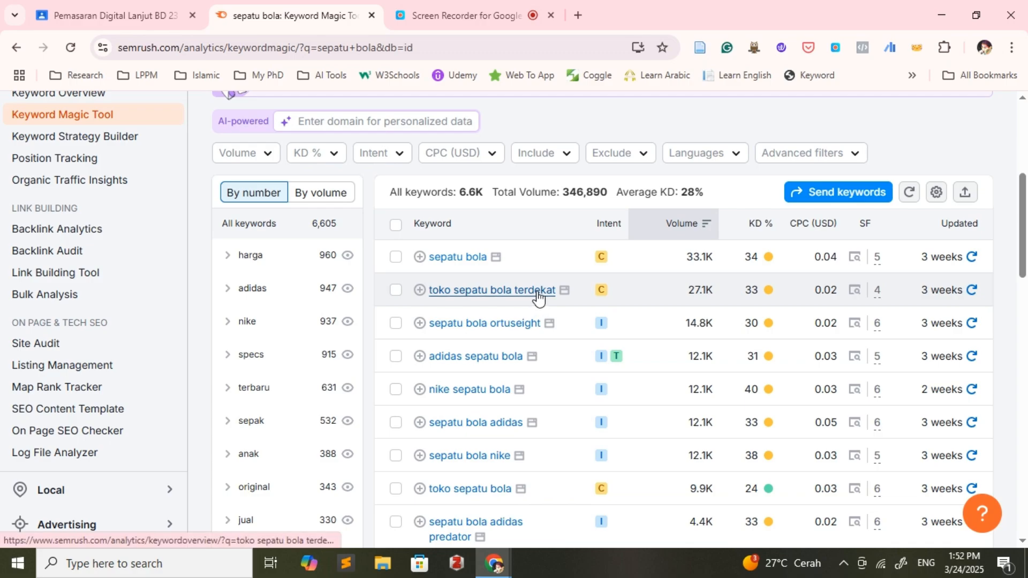
mouse_move(602, 325)
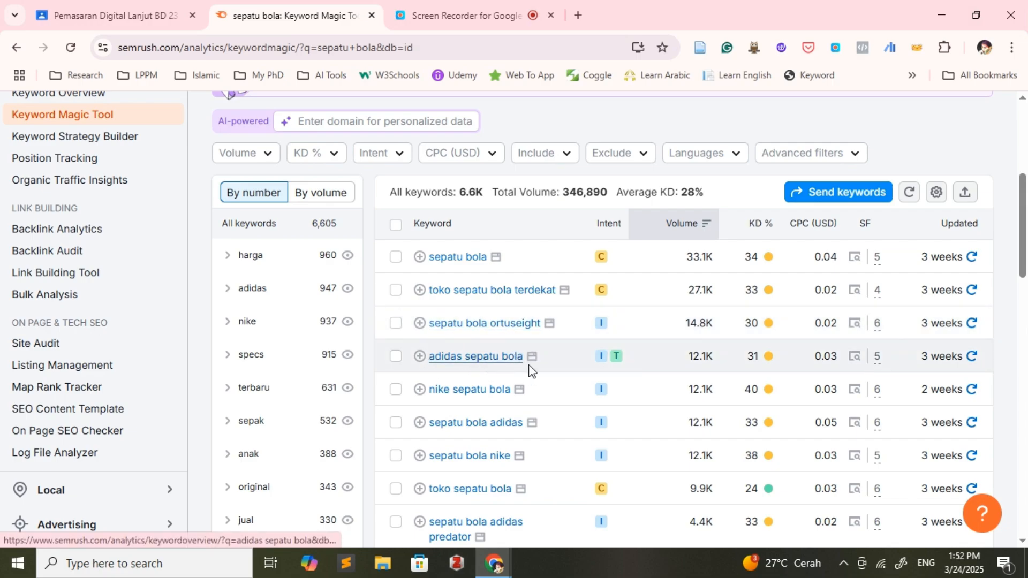
mouse_move(598, 362)
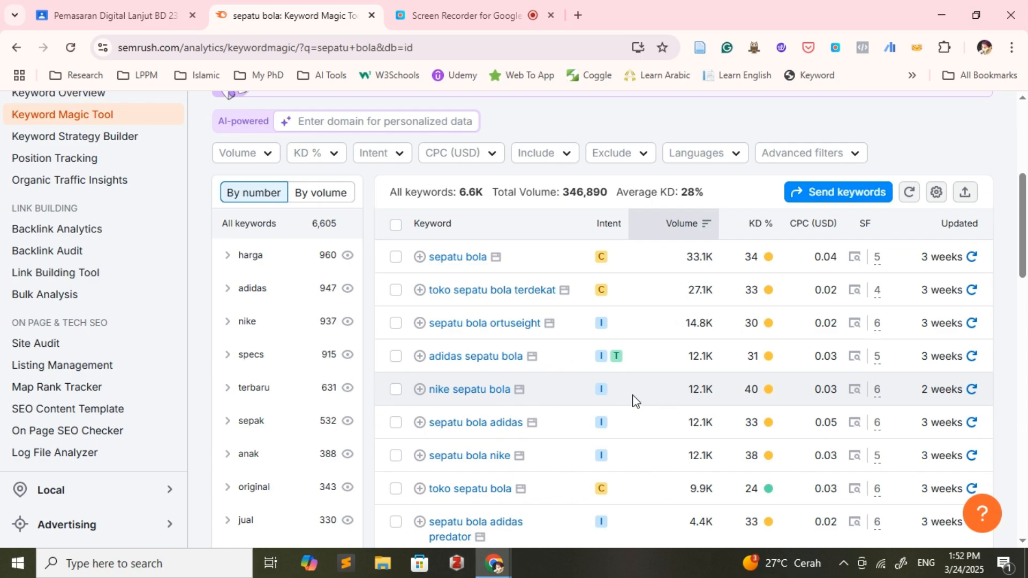
scroll(632, 400, "down", 1)
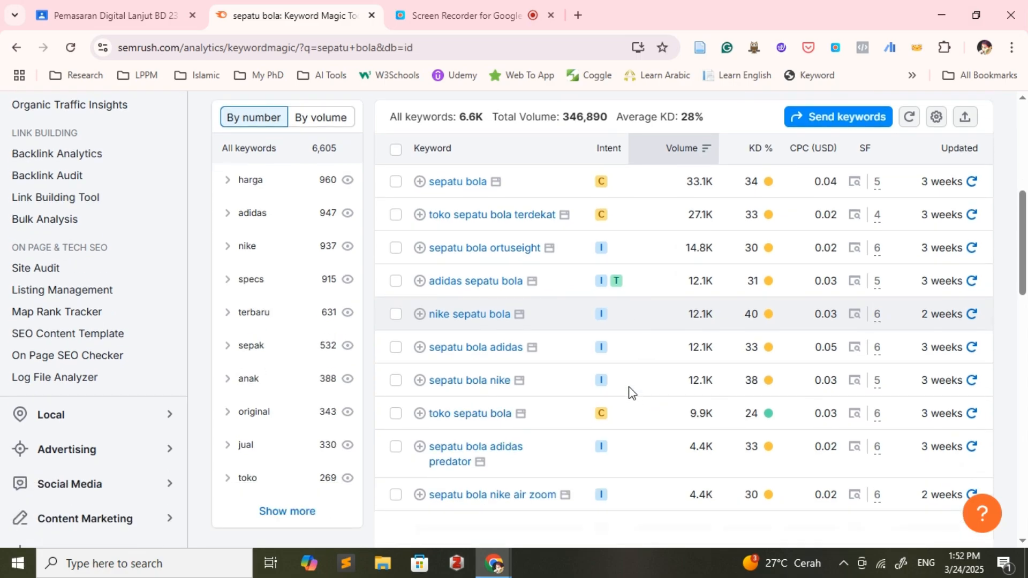
mouse_move(609, 148)
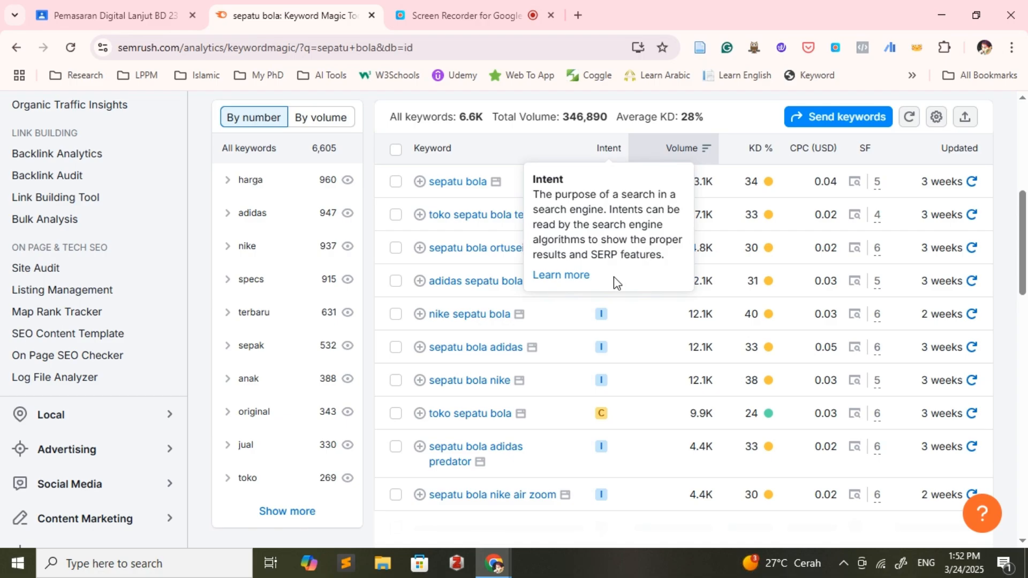
scroll(605, 328, "down", 1)
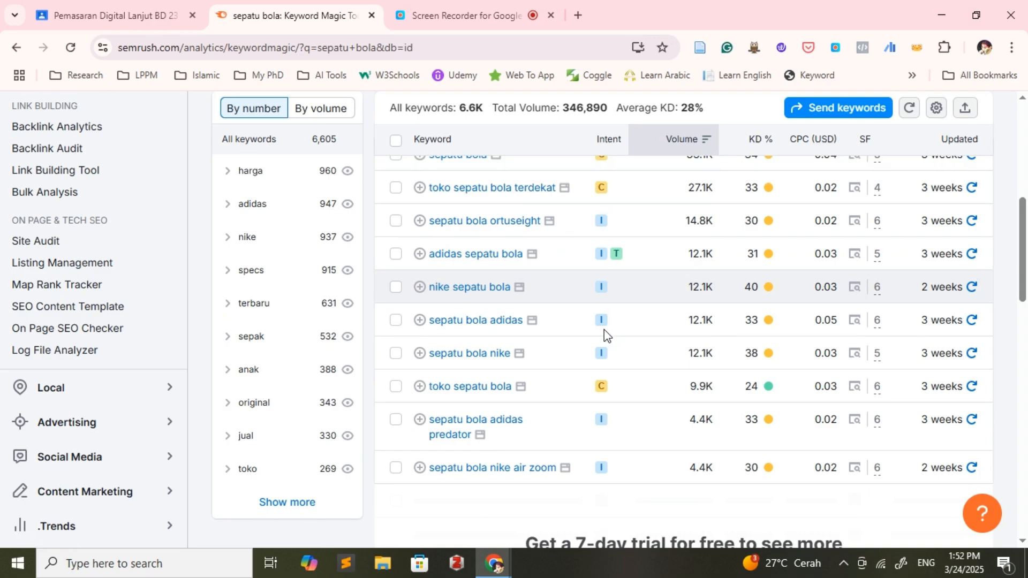
scroll(600, 424, "up", 2)
scroll(602, 430, "up", 1)
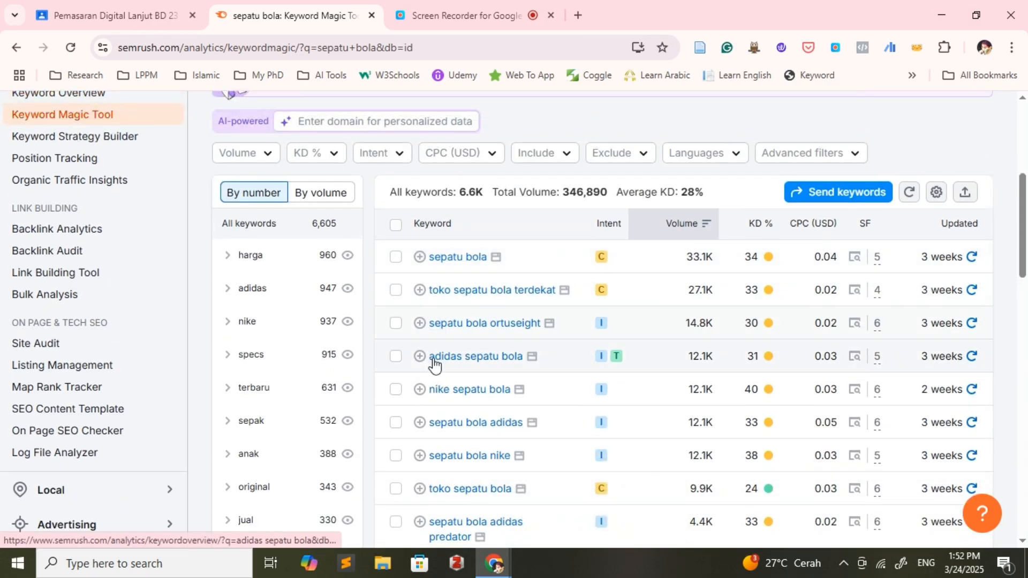
scroll(455, 498, "down", 1)
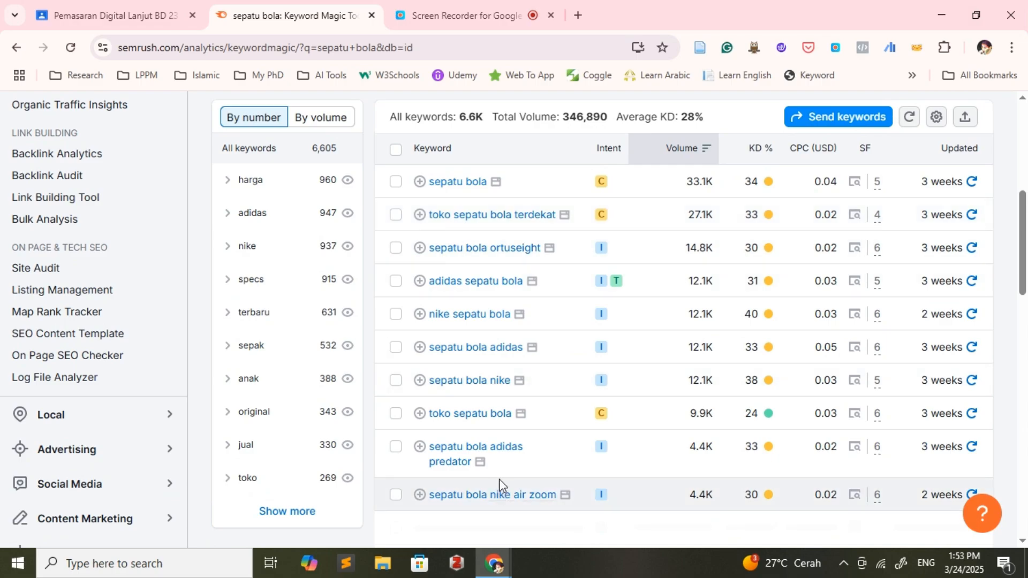
scroll(500, 486, "up", 3)
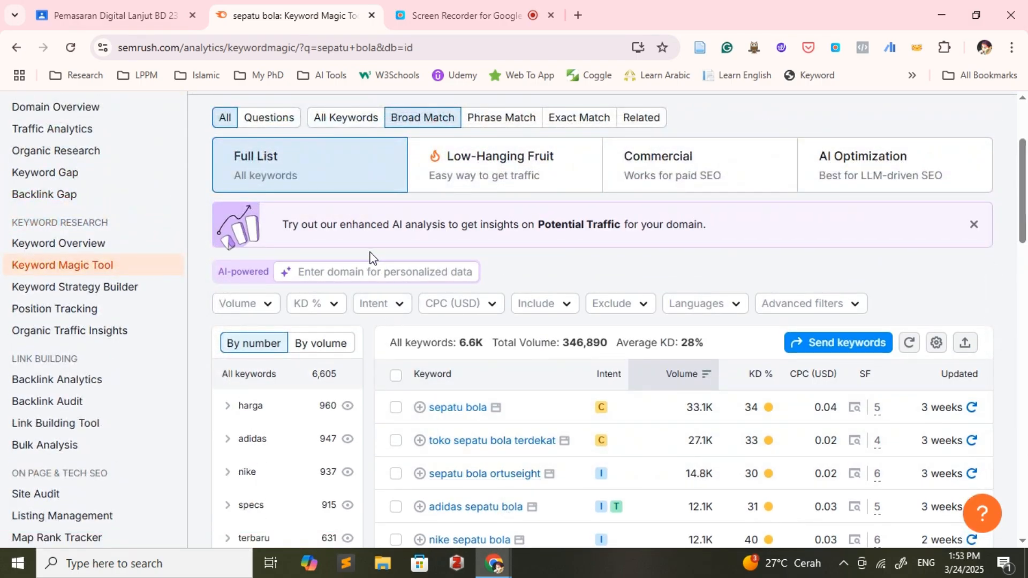
- Read the Phrase Match and Exact Match explanations and compare them with the broad match keywords listed for "sepatu bola"
scroll(369, 261, "up", 2)
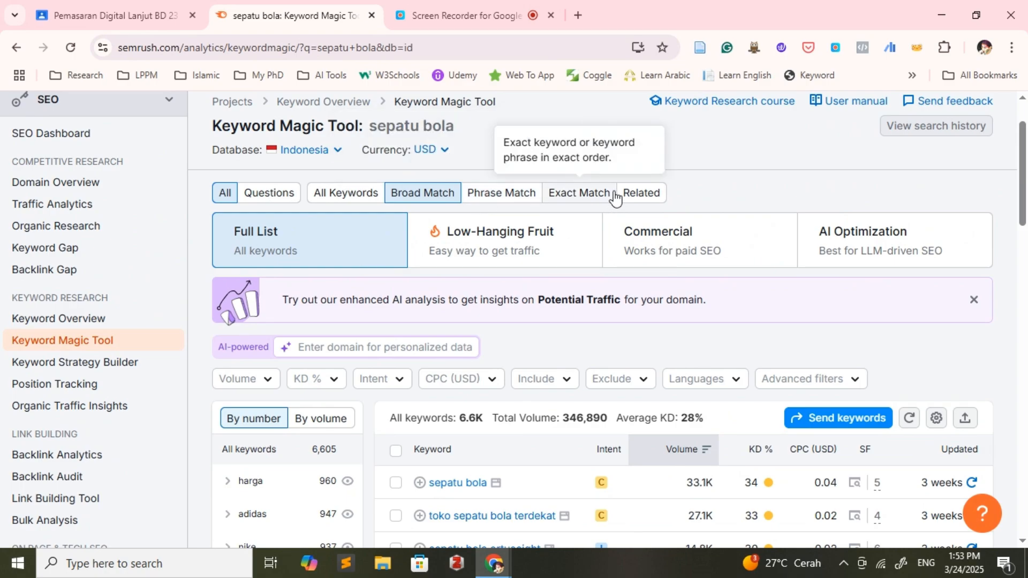
scroll(429, 205, "down", 1)
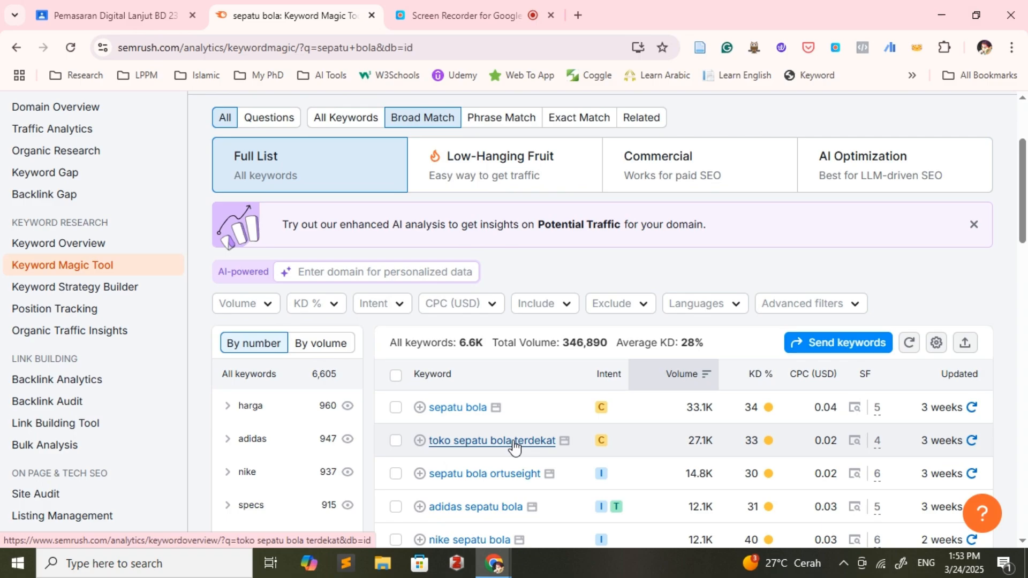
scroll(514, 446, "up", 2)
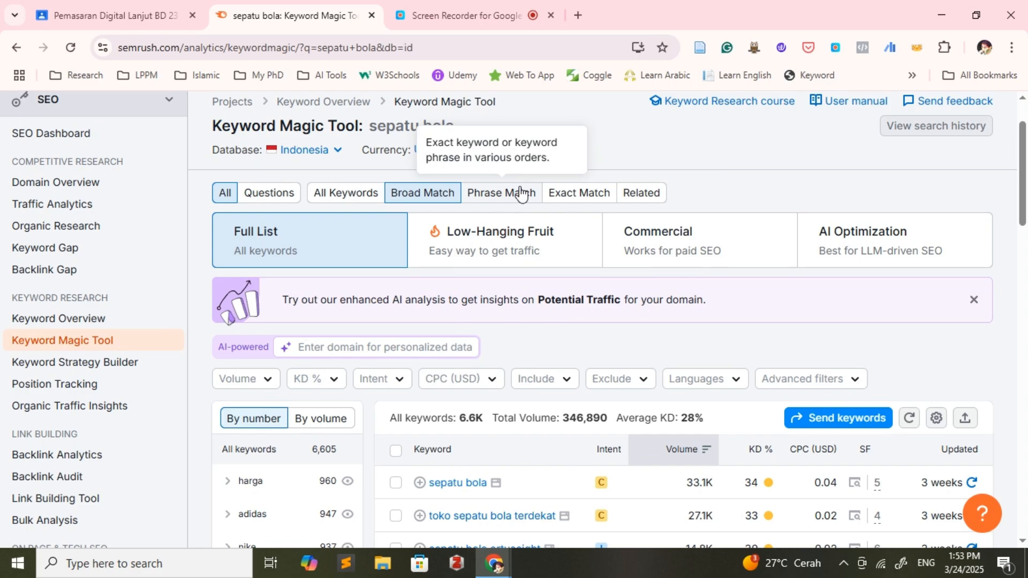
scroll(571, 413, "down", 3)
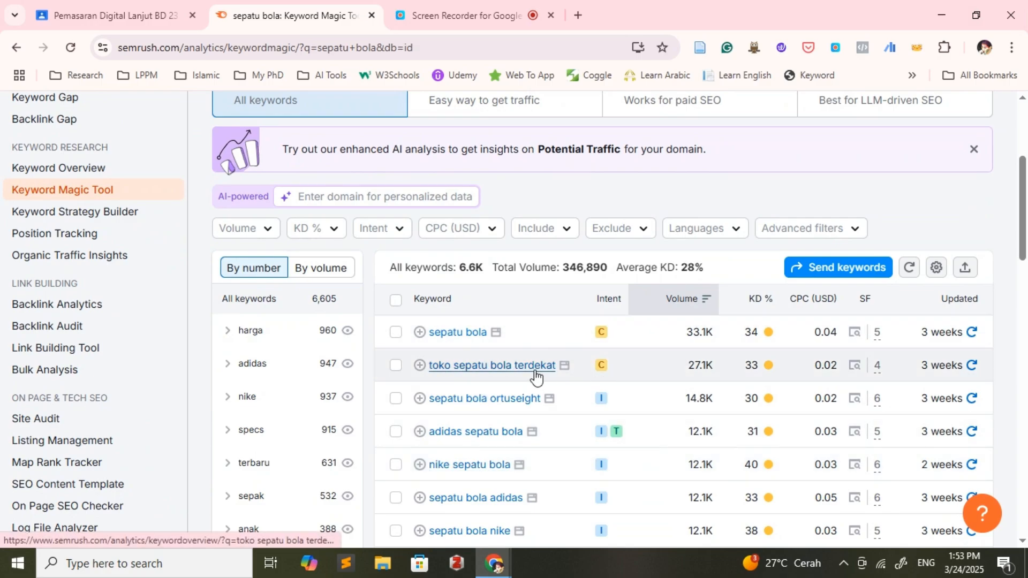
scroll(528, 235, "up", 3)
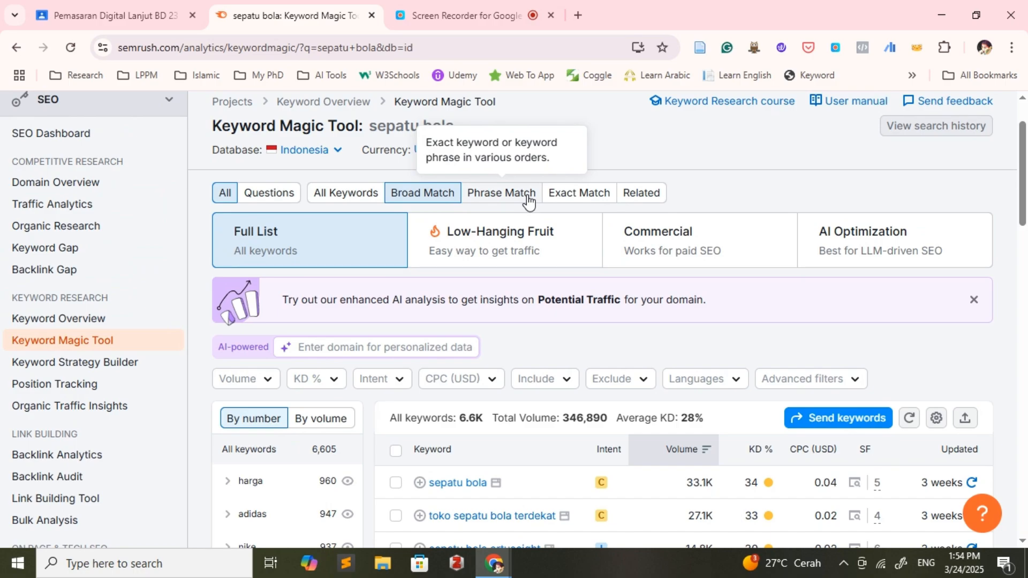
scroll(528, 200, "down", 3)
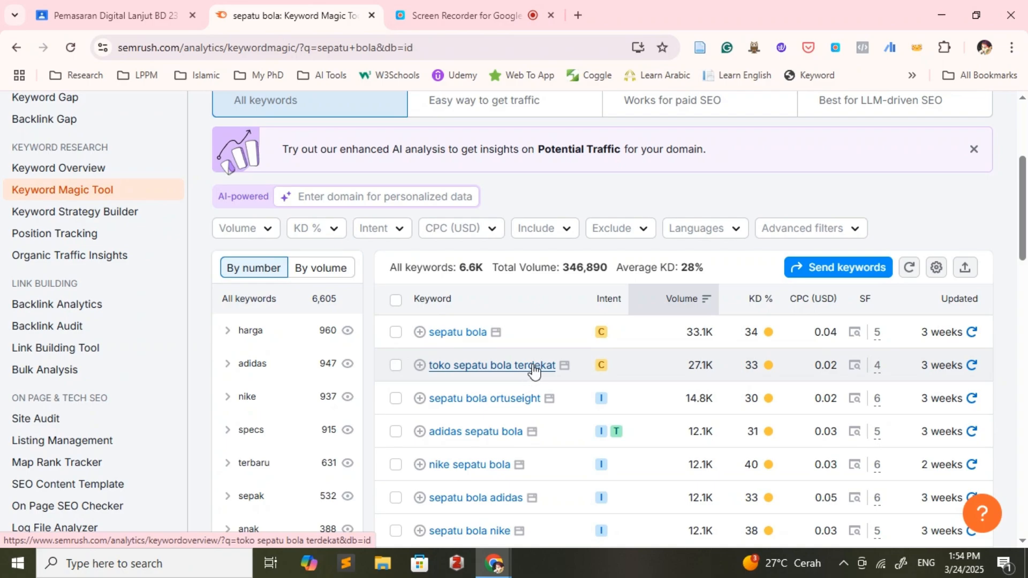
scroll(534, 366, "up", 3)
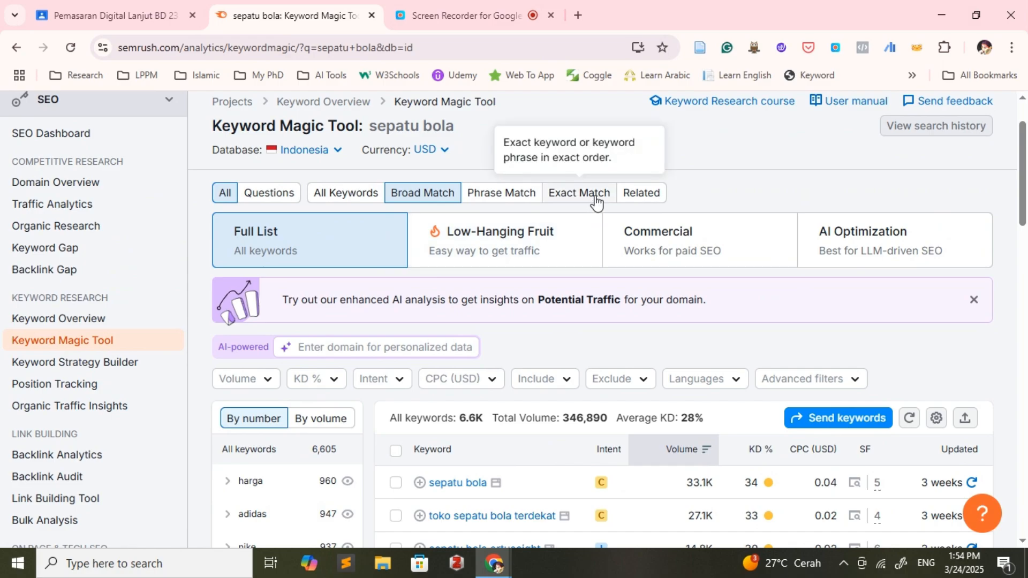
scroll(597, 236, "down", 3)
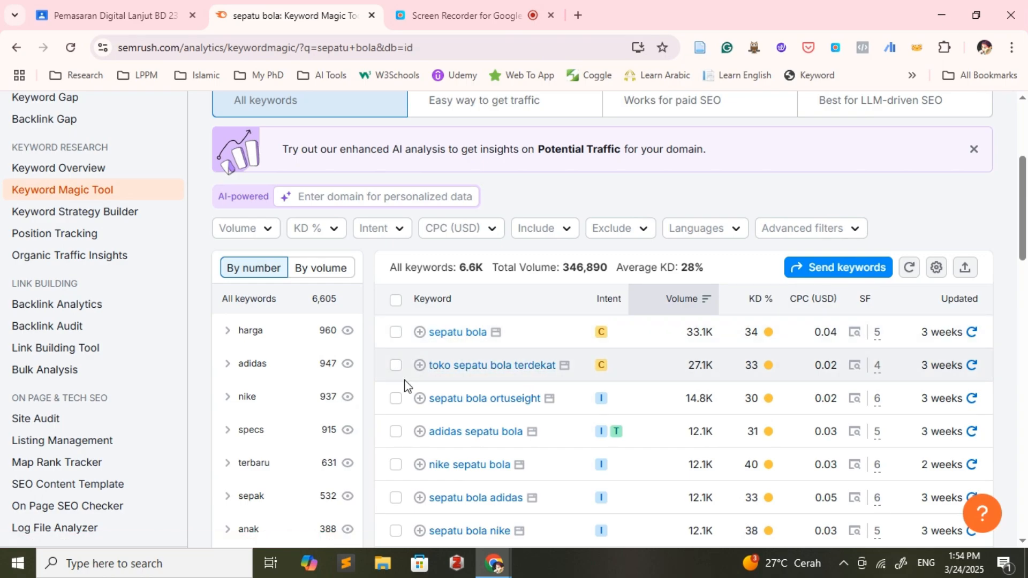
scroll(598, 381, "up", 3)
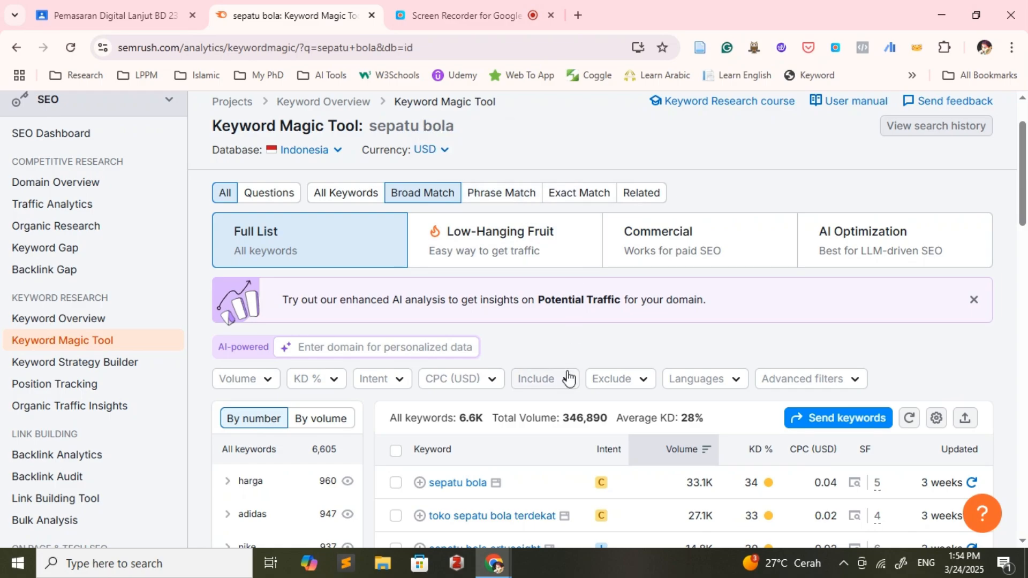
scroll(568, 378, "down", 1)
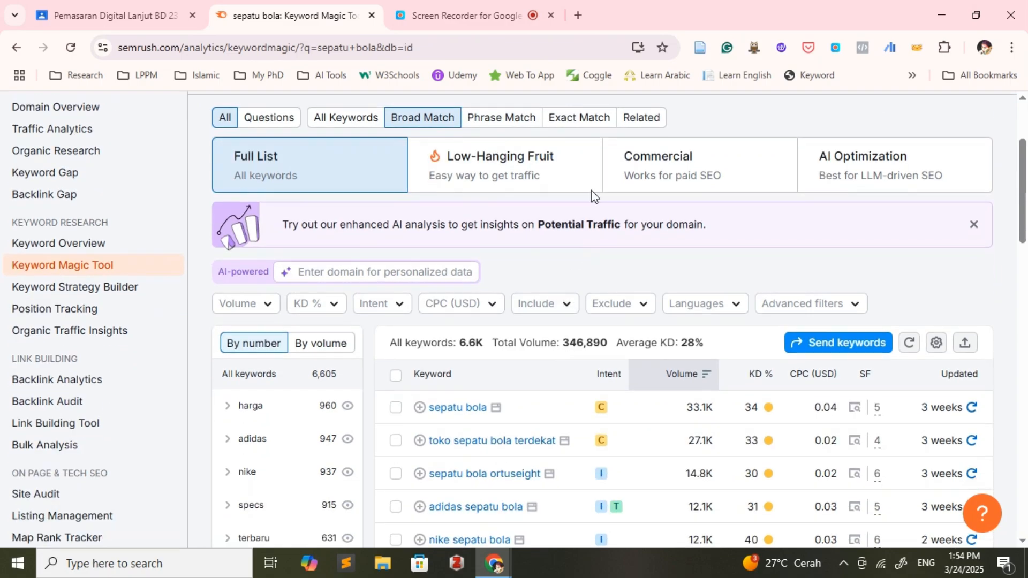
- Switch the "sepatu bola" results to Exact Match and examine the keyword list and its summary figures
left_click(592, 127)
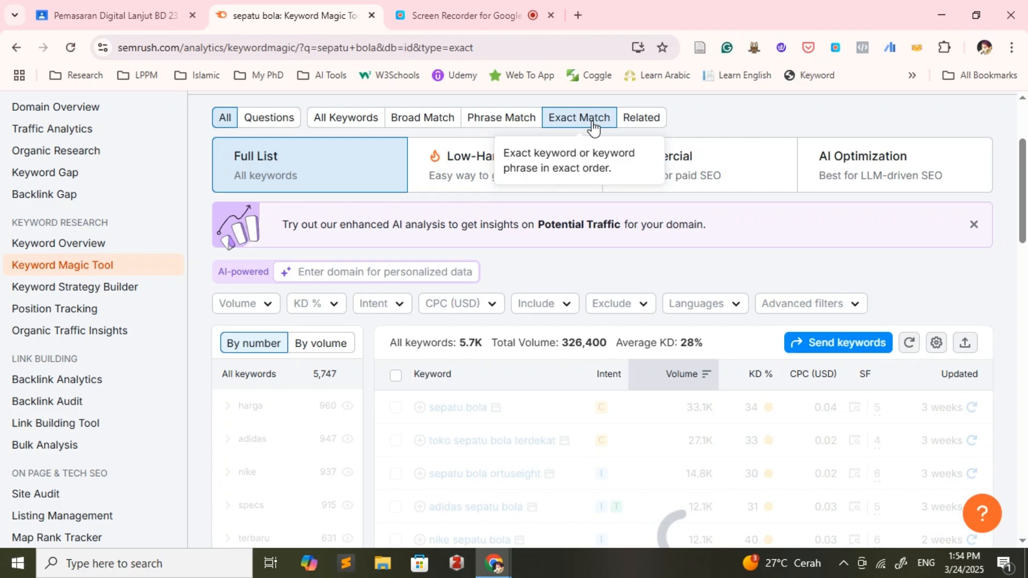
scroll(594, 129, "up", 3)
scroll(583, 252, "down", 1)
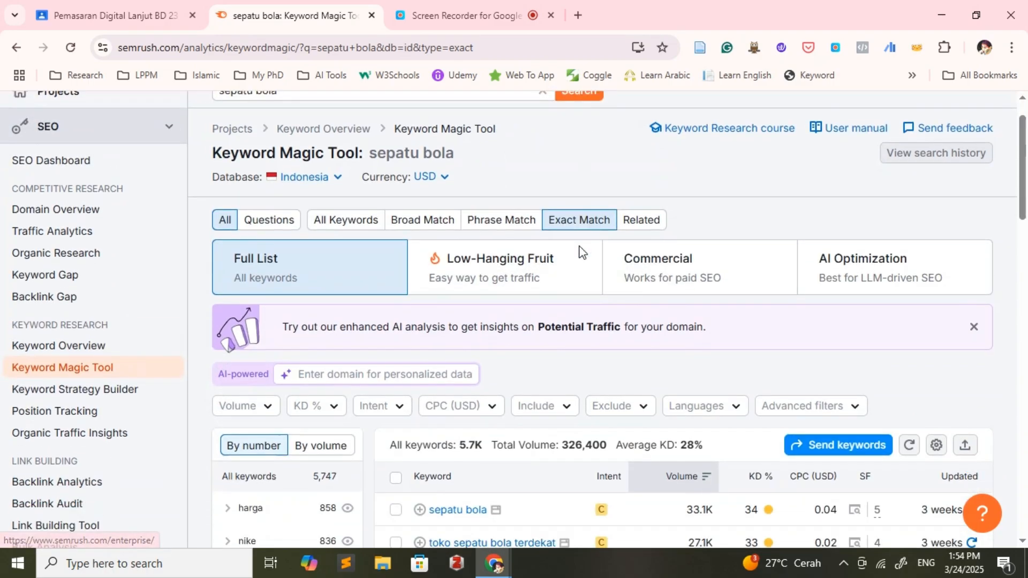
scroll(582, 251, "down", 2)
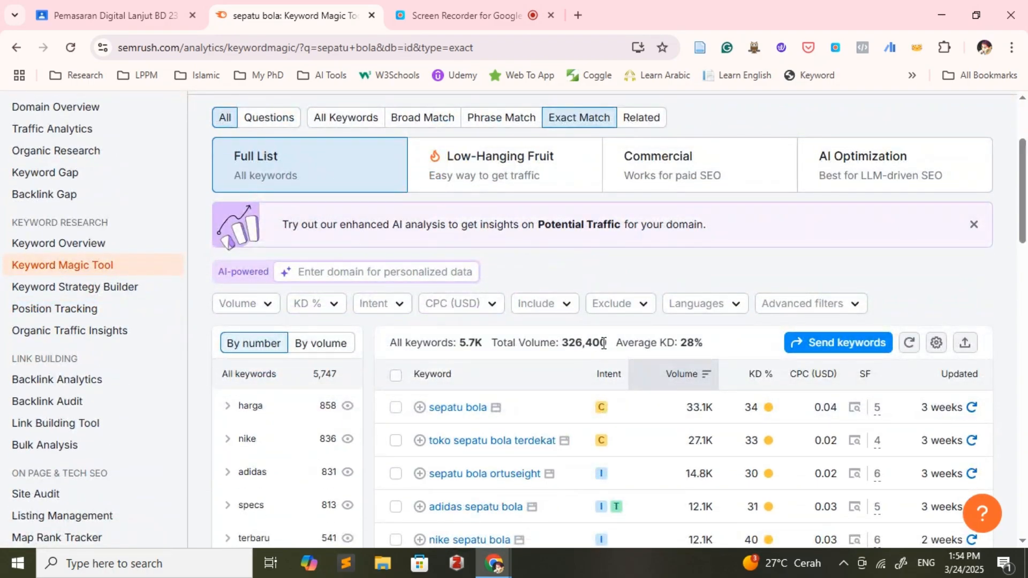
scroll(611, 342, "down", 1)
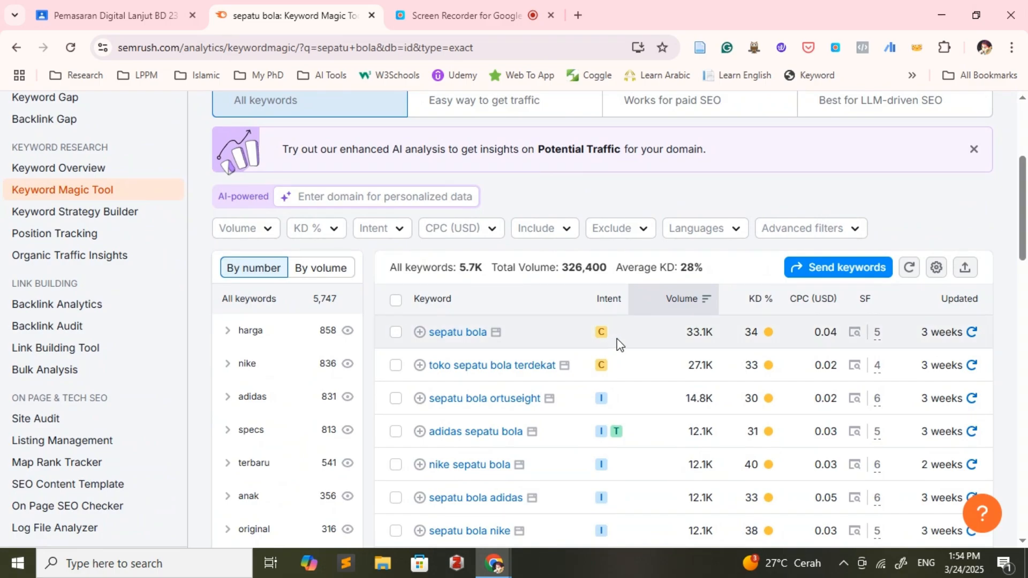
scroll(613, 341, "up", 1)
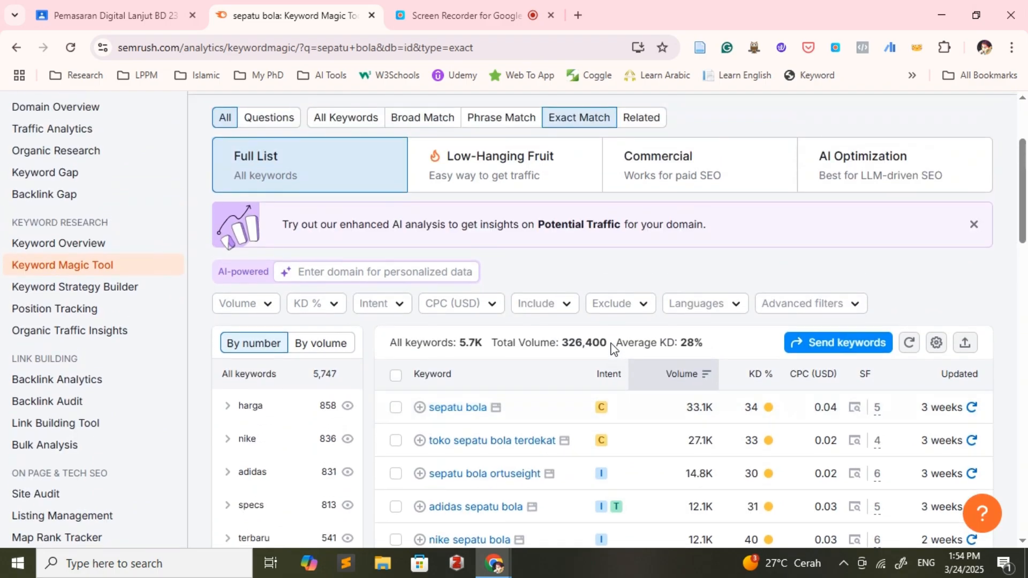
- Compare the Broad Match, Phrase Match and Exact Match totals, ending on the Broad Match results
left_click(437, 119)
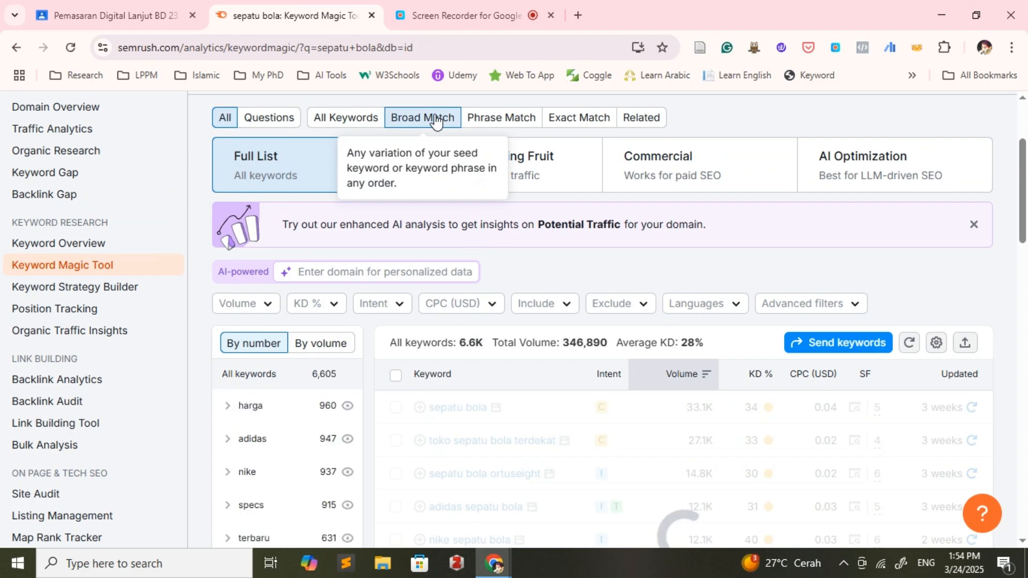
scroll(436, 122, "up", 2)
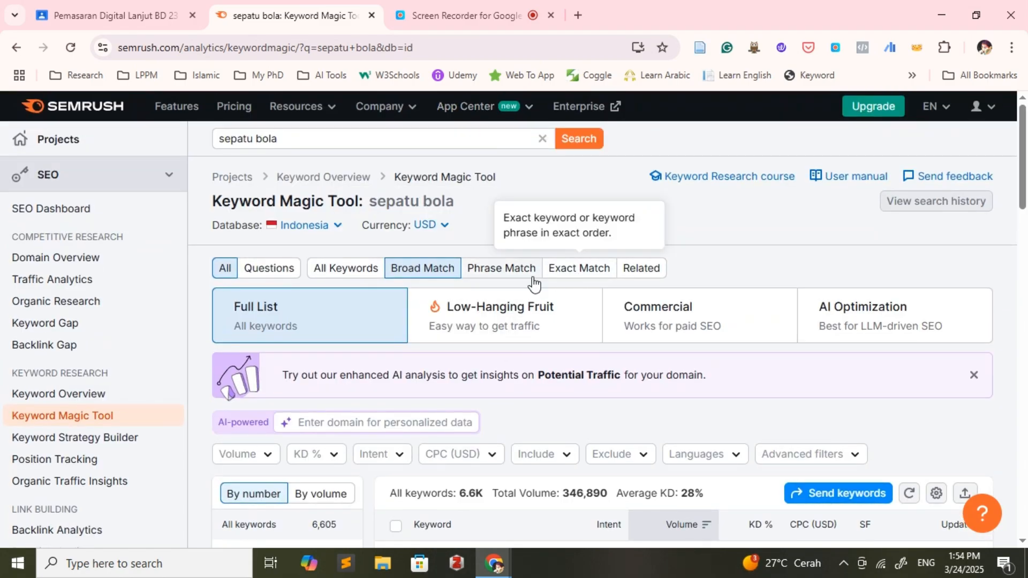
left_click(533, 277)
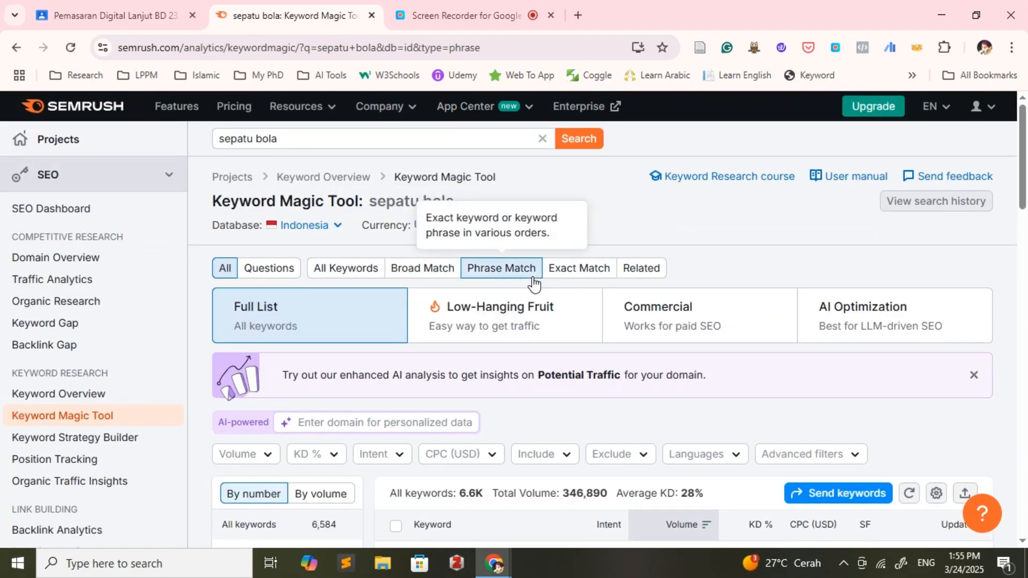
left_click(577, 267)
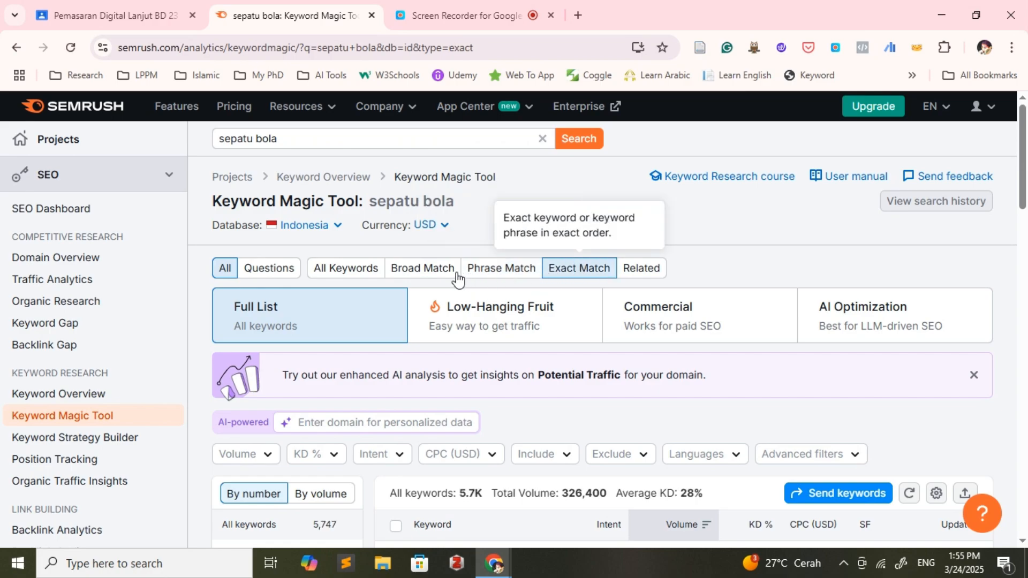
left_click(438, 273)
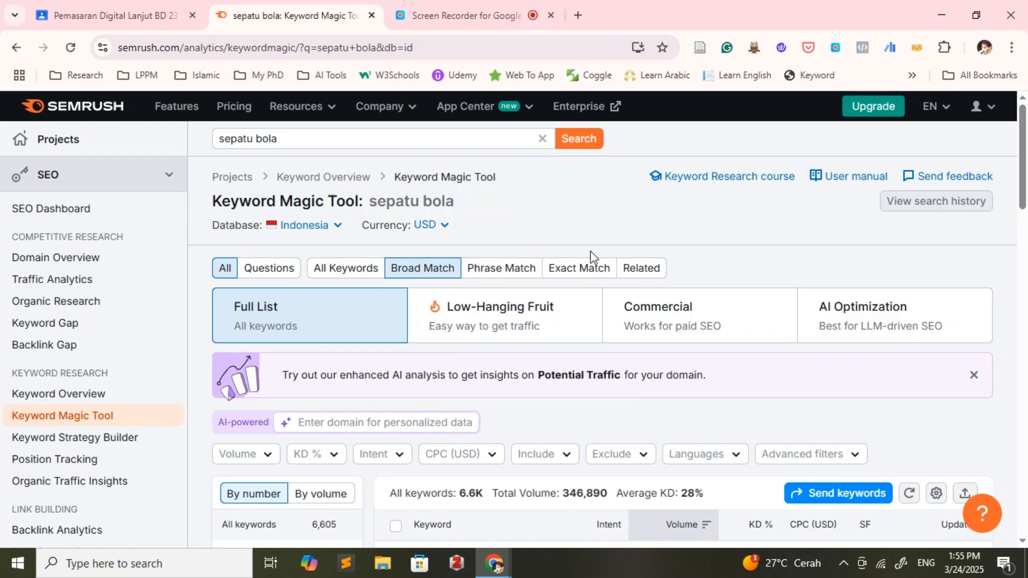
- Open the Keyword Strategy Builder and look over its seed keyword form and feature descriptions
scroll(590, 252, "down", 2)
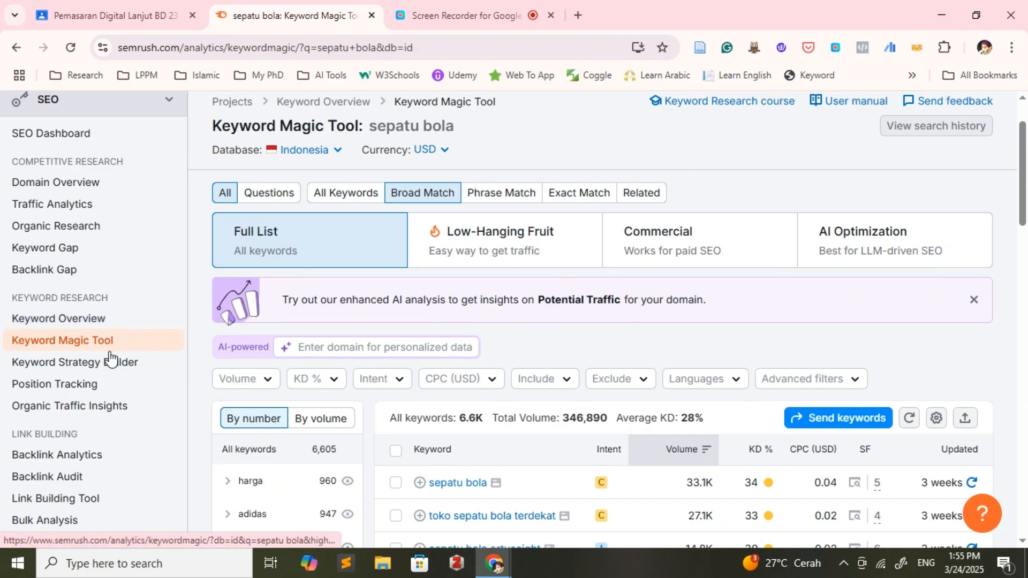
left_click(74, 364)
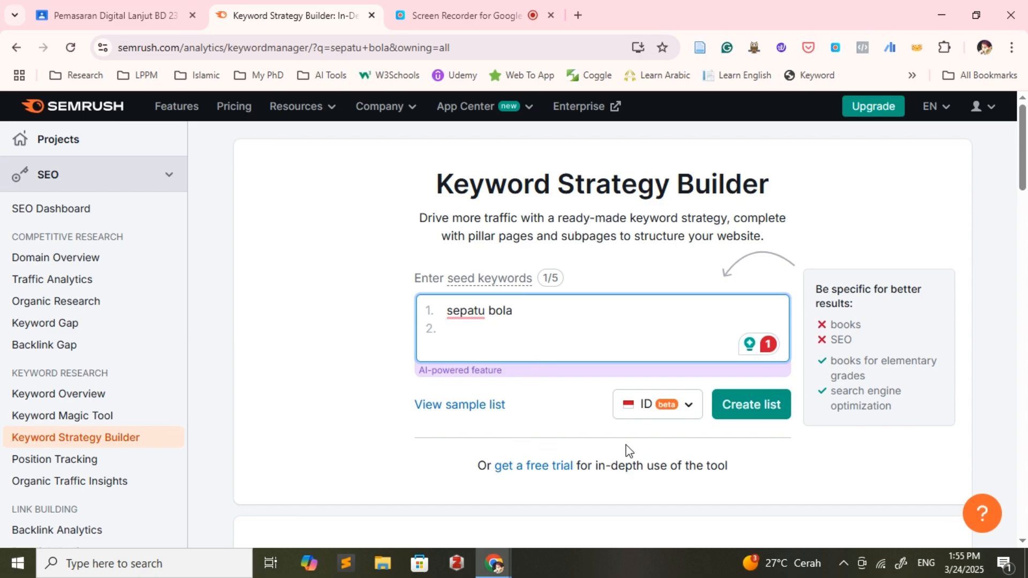
left_click(486, 406)
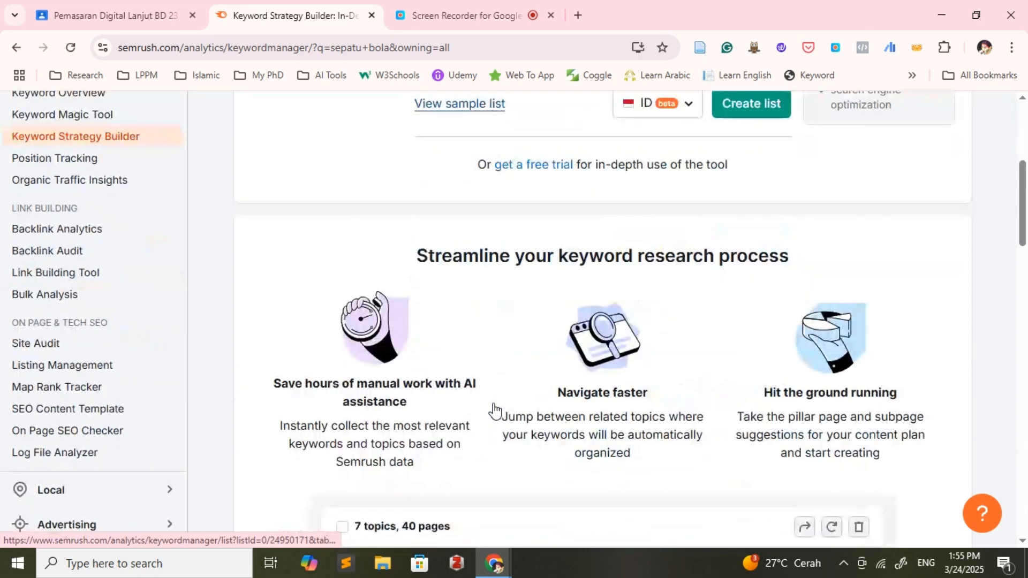
scroll(493, 404, "down", 4)
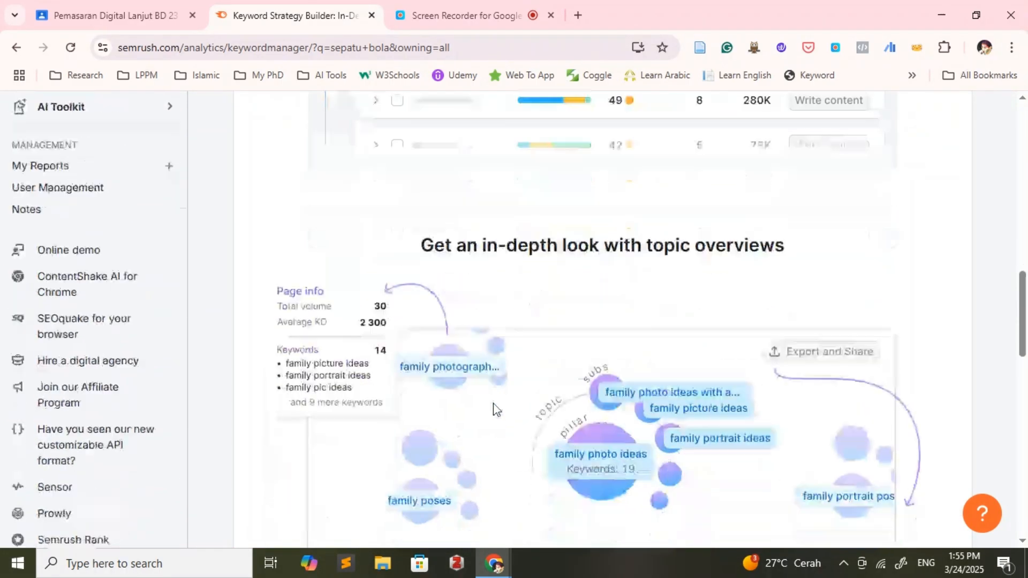
scroll(493, 404, "up", 15)
scroll(498, 404, "up", 2)
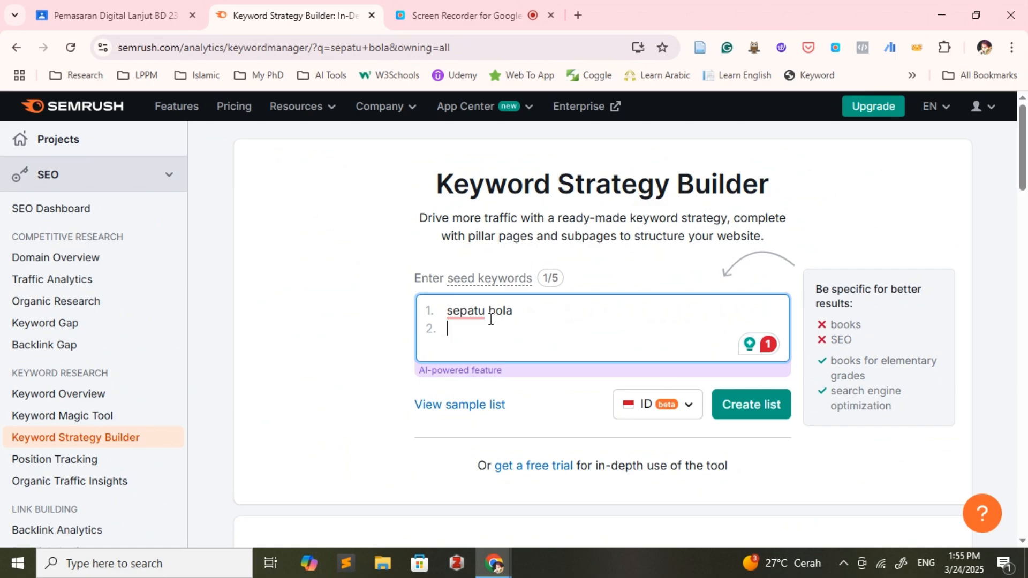
- Return to the Keyword Magic Tool start page and look over its feature descriptions
left_click(114, 421)
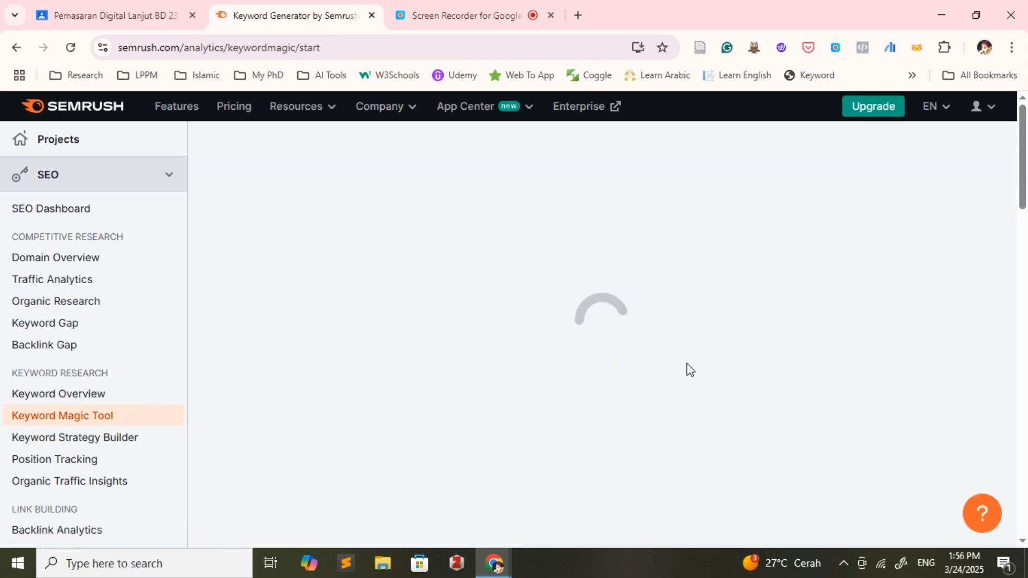
scroll(692, 370, "down", 5)
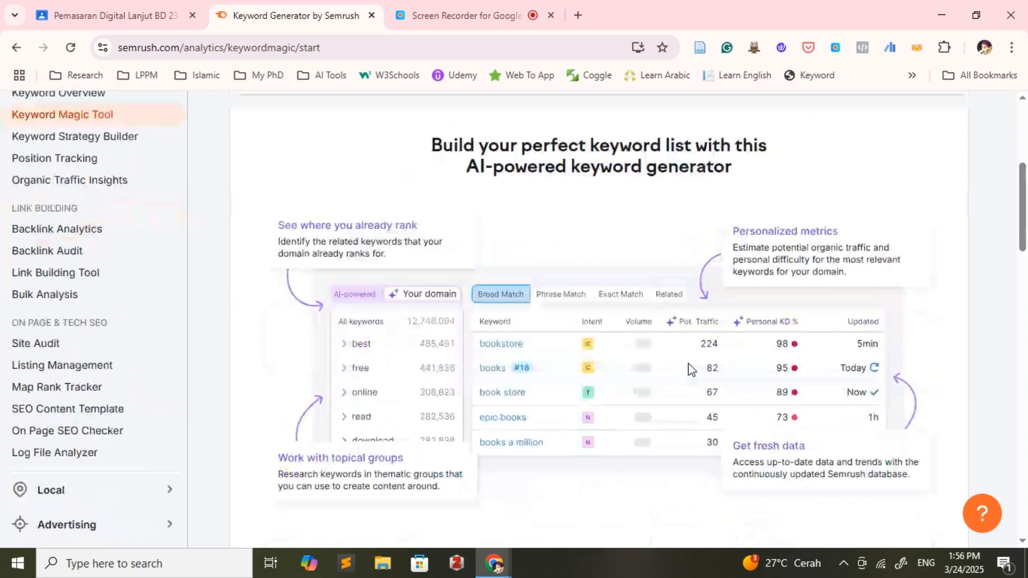
scroll(691, 369, "up", 5)
- Create a list in the Keyword Strategy Builder from the seed keywords "sepatu bola" and "sepatu pantofel"
left_click(95, 444)
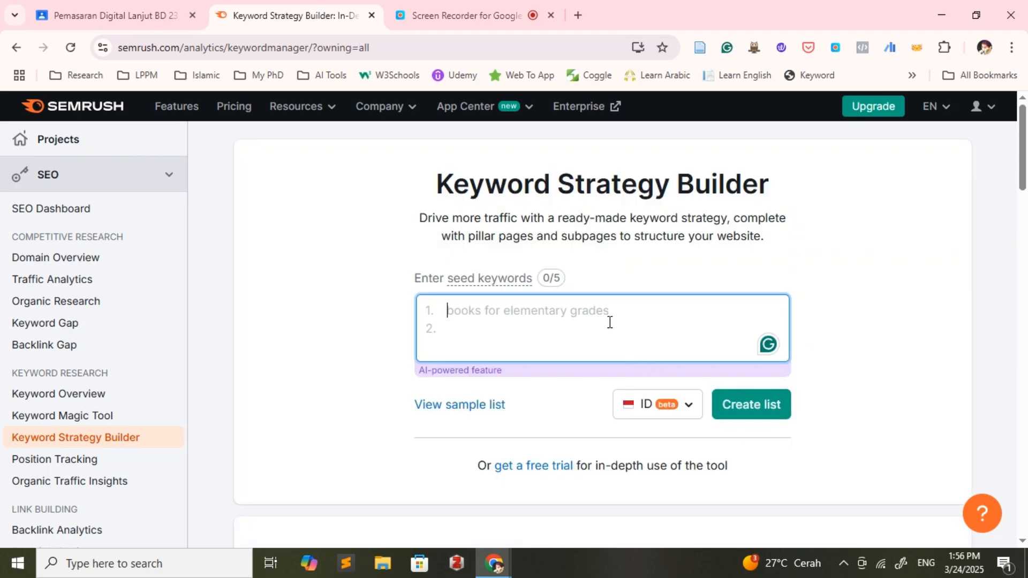
type("sepatu bola")
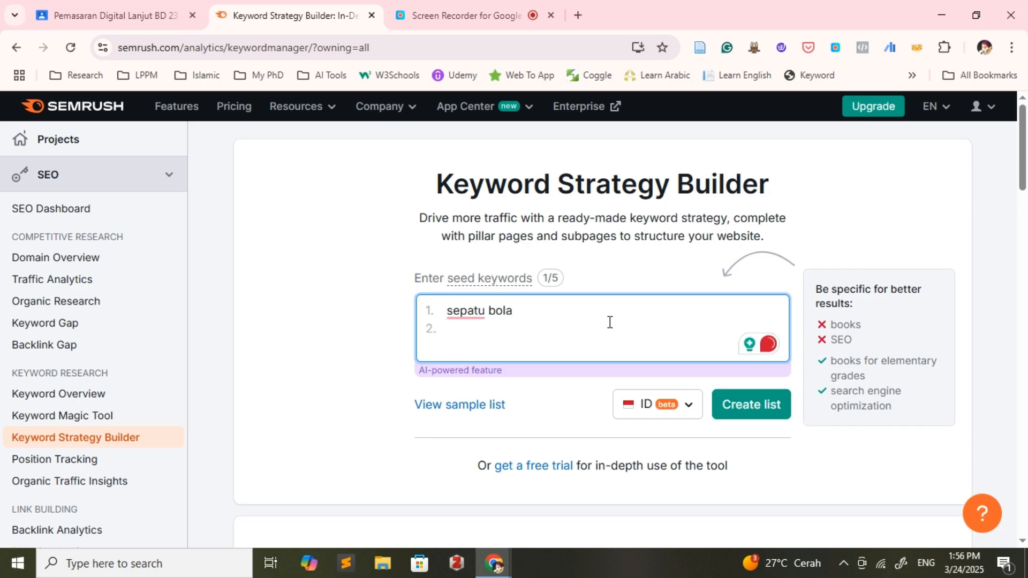
type("se")
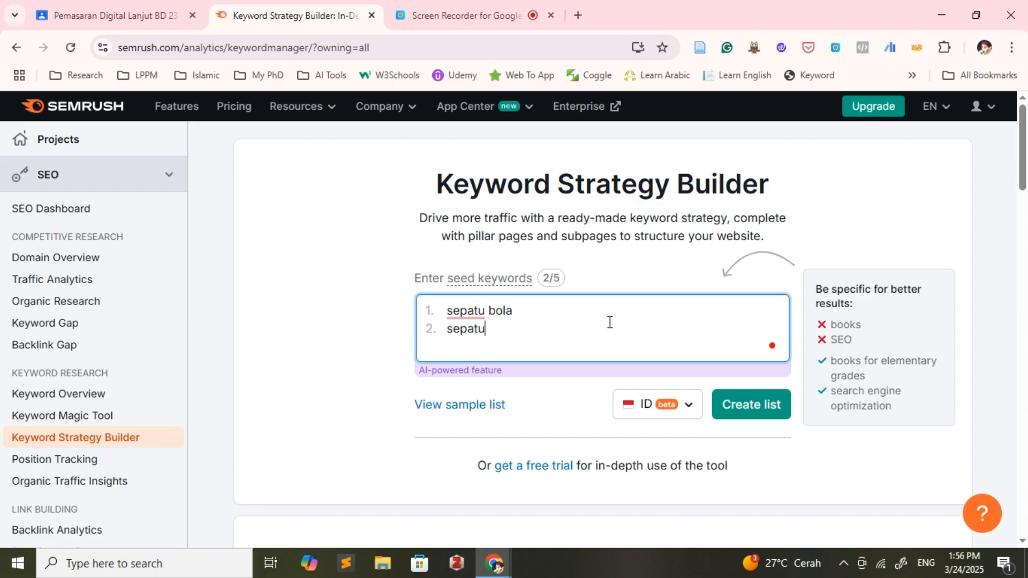
type("patu ")
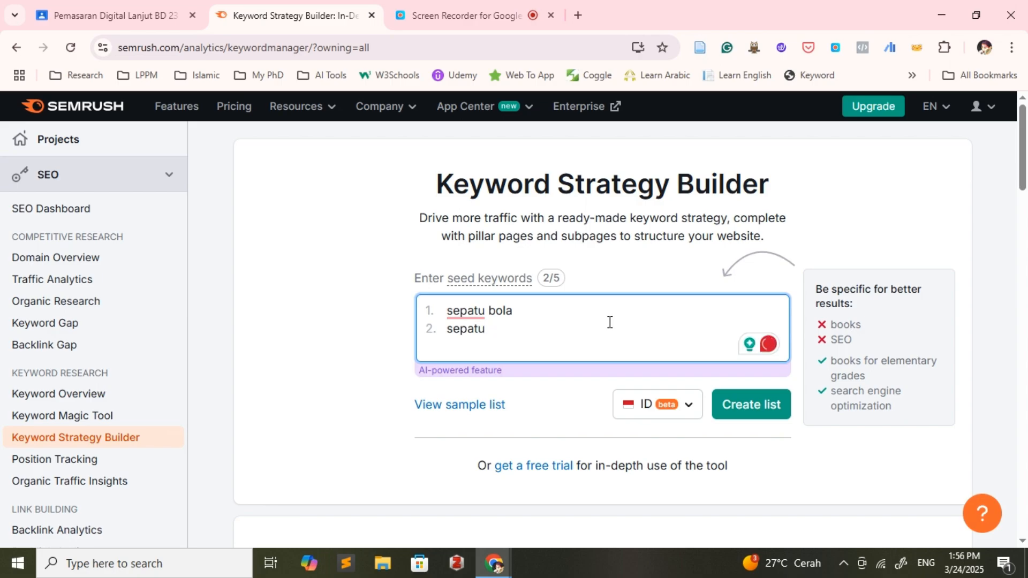
type("pantofel")
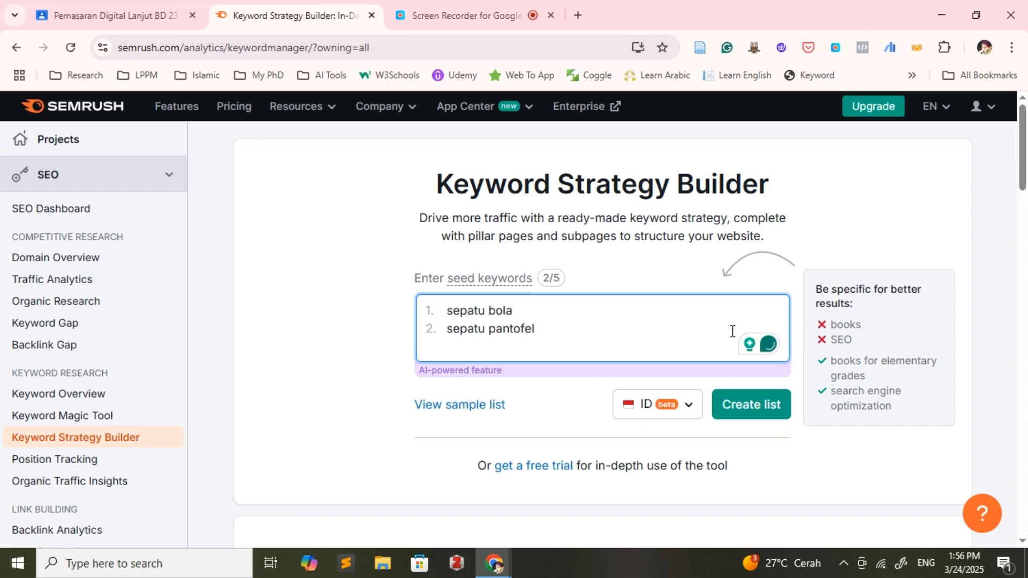
left_click(742, 420)
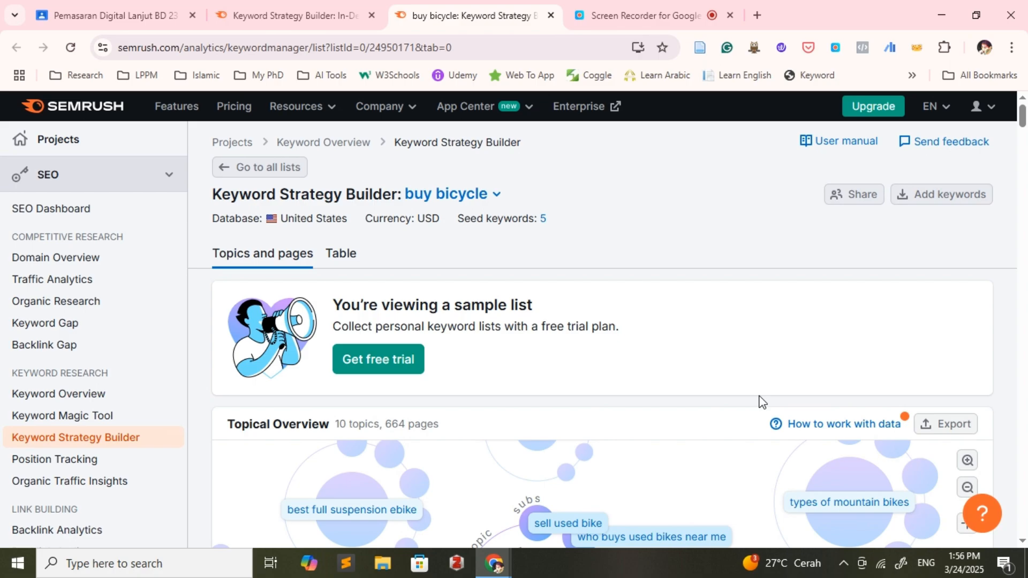
- Examine the Topical Overview of the sample keyword list "buy bicycle"
scroll(663, 323, "down", 3)
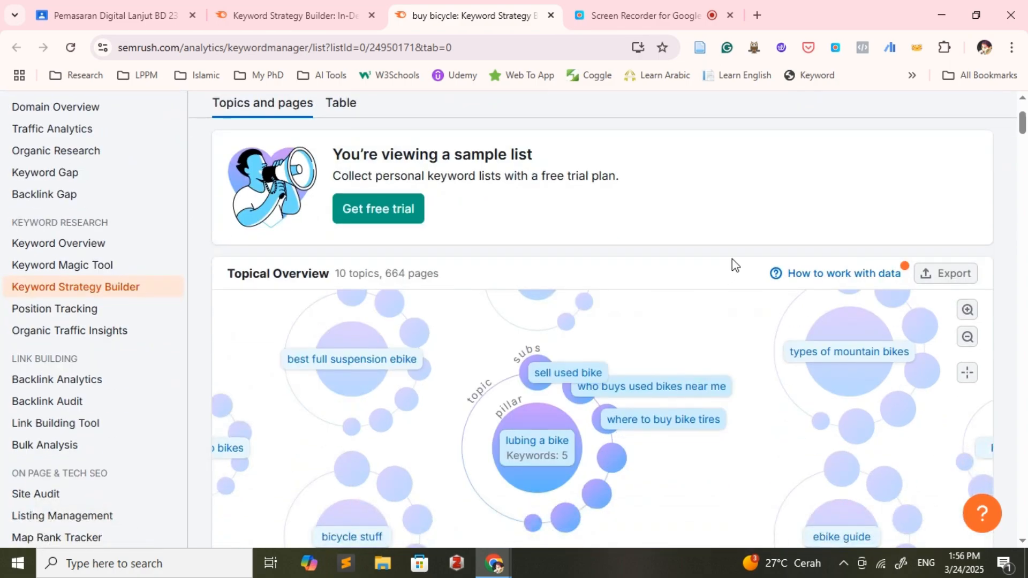
scroll(731, 258, "down", 5)
scroll(731, 258, "up", 8)
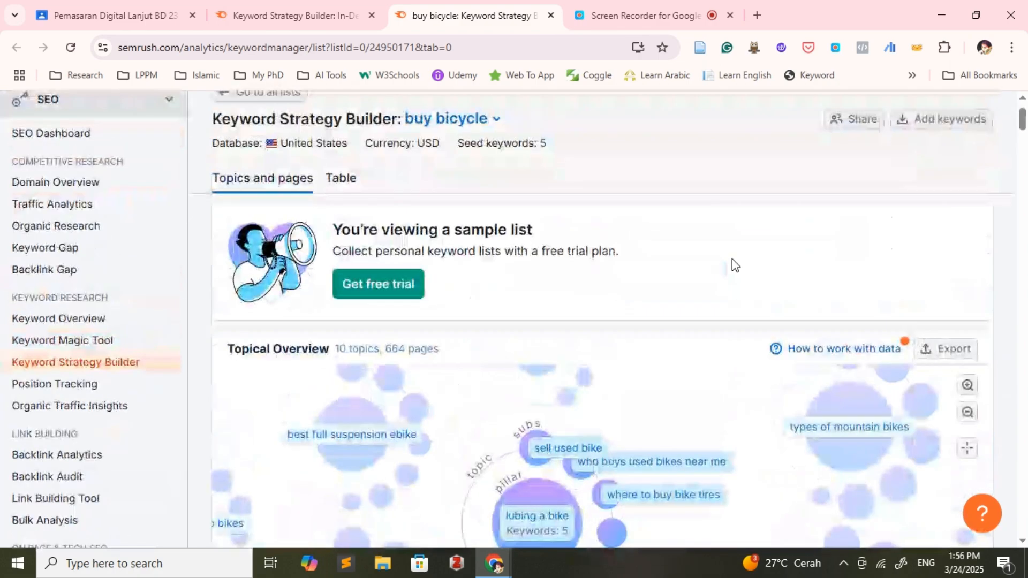
- Look over the Pages Details of the sample keyword list "buy bicycle"
scroll(731, 259, "down", 15)
scroll(731, 266, "down", 5)
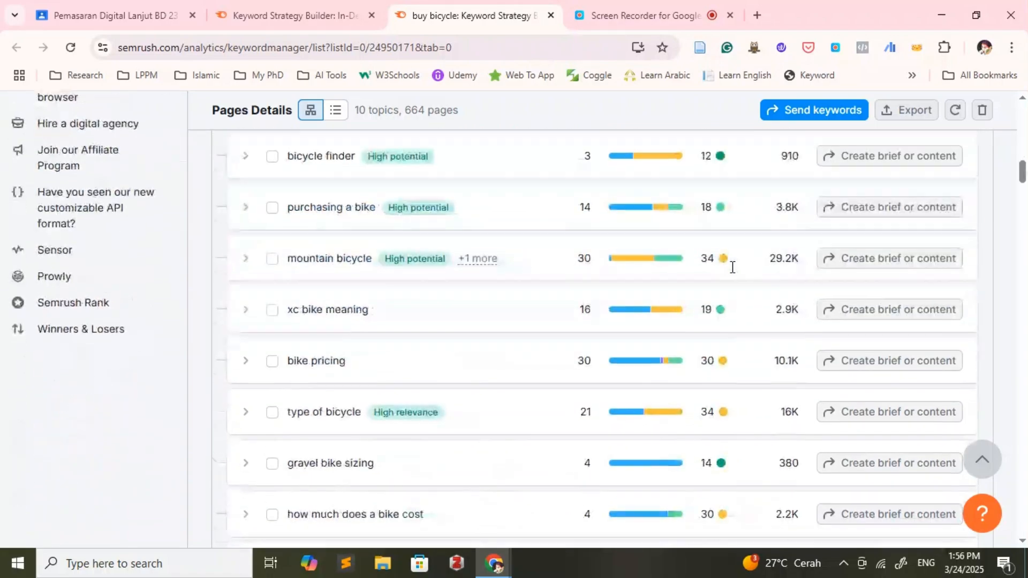
scroll(730, 273, "up", 9)
- Return to the Keyword Strategy Builder start page and examine its feature descriptions, topic overview illustration and strategy-building stages
left_click(327, 12)
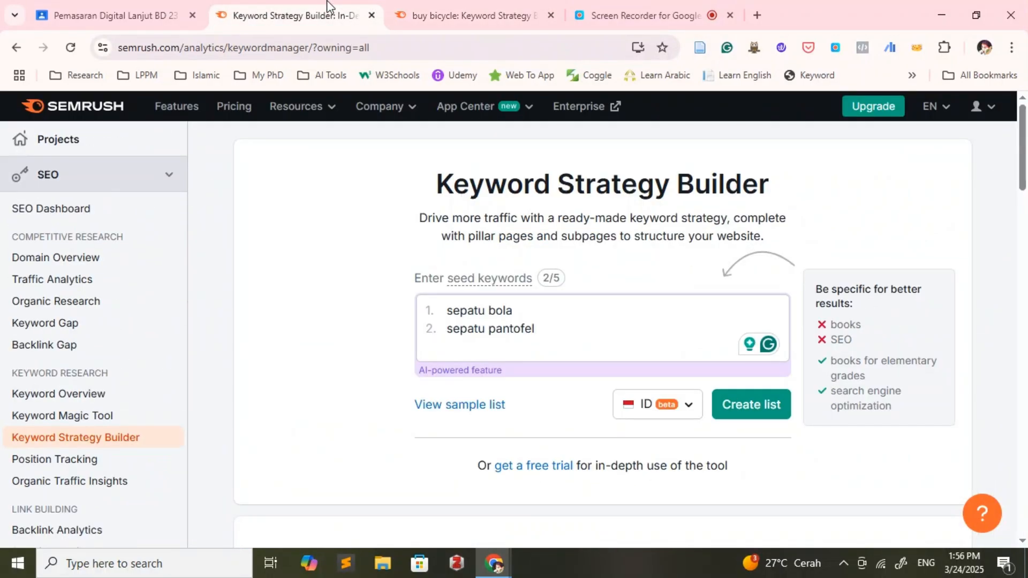
scroll(688, 366, "down", 8)
scroll(692, 362, "down", 5)
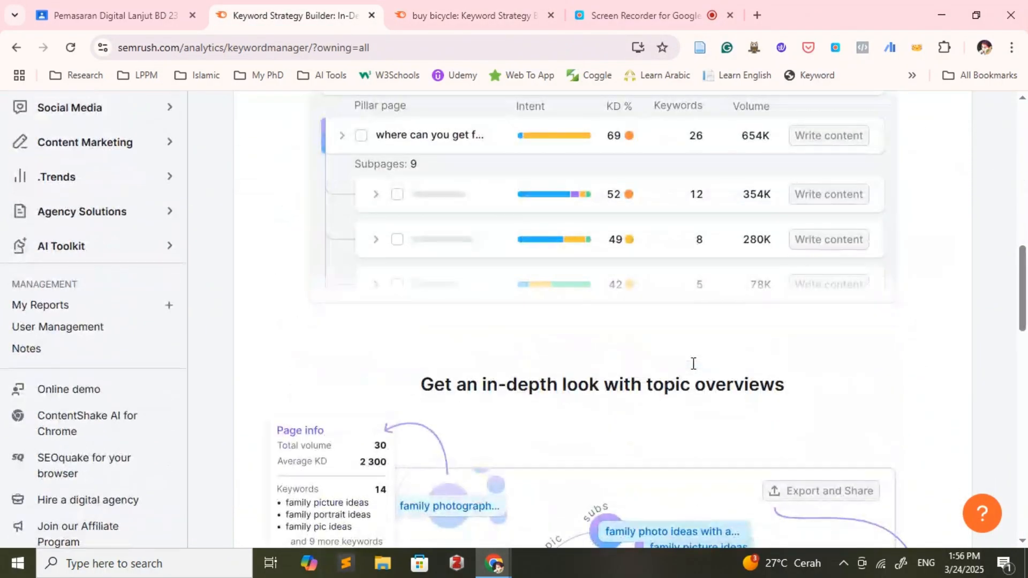
scroll(693, 361, "up", 11)
scroll(693, 369, "up", 2)
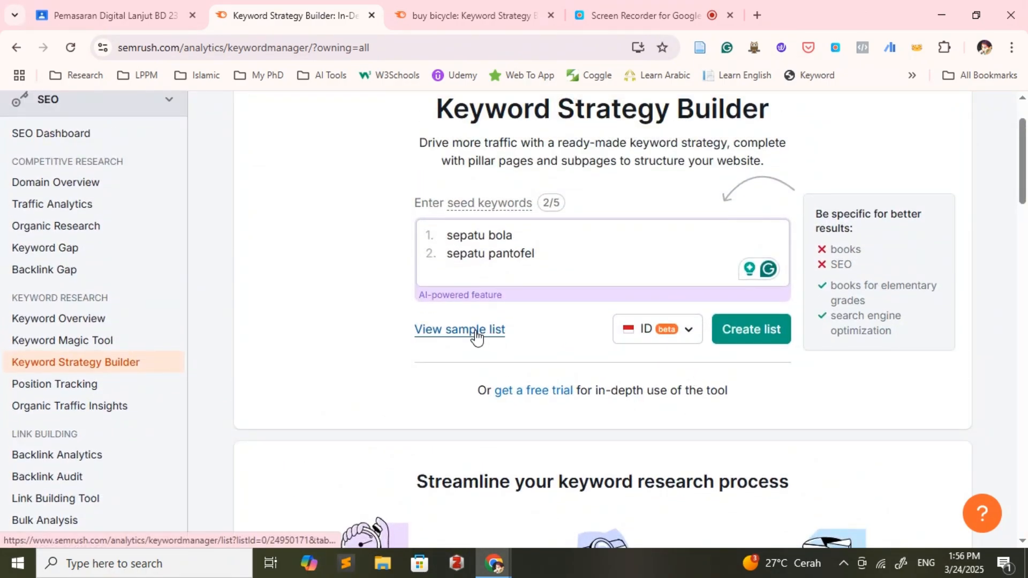
scroll(738, 361, "up", 2)
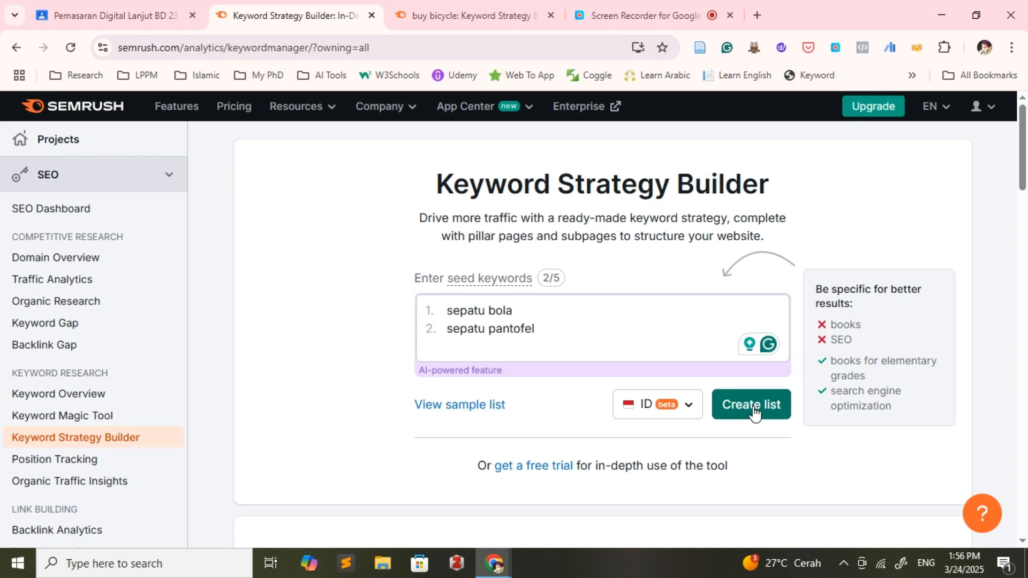
scroll(752, 386, "down", 10)
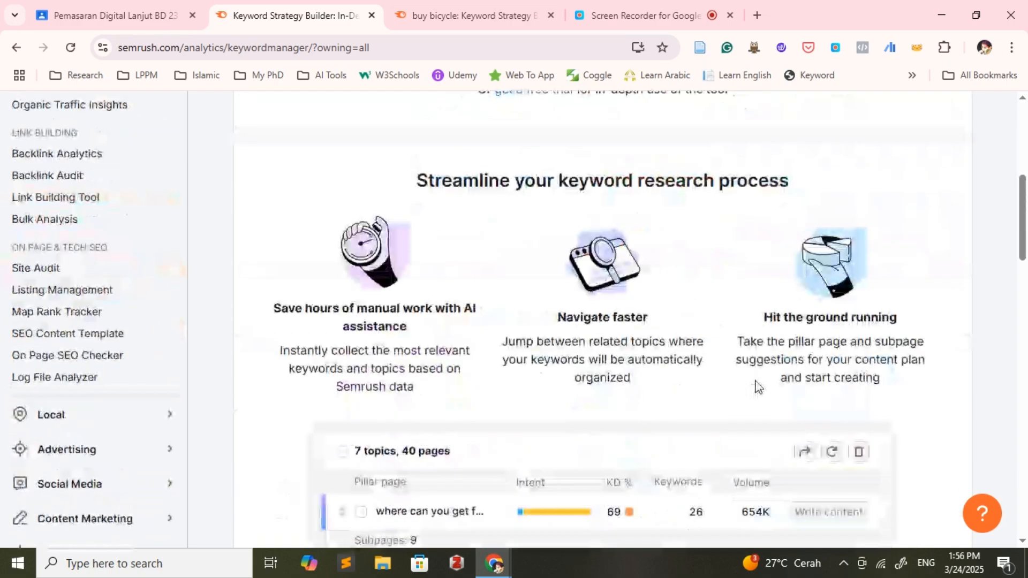
scroll(755, 385, "down", 15)
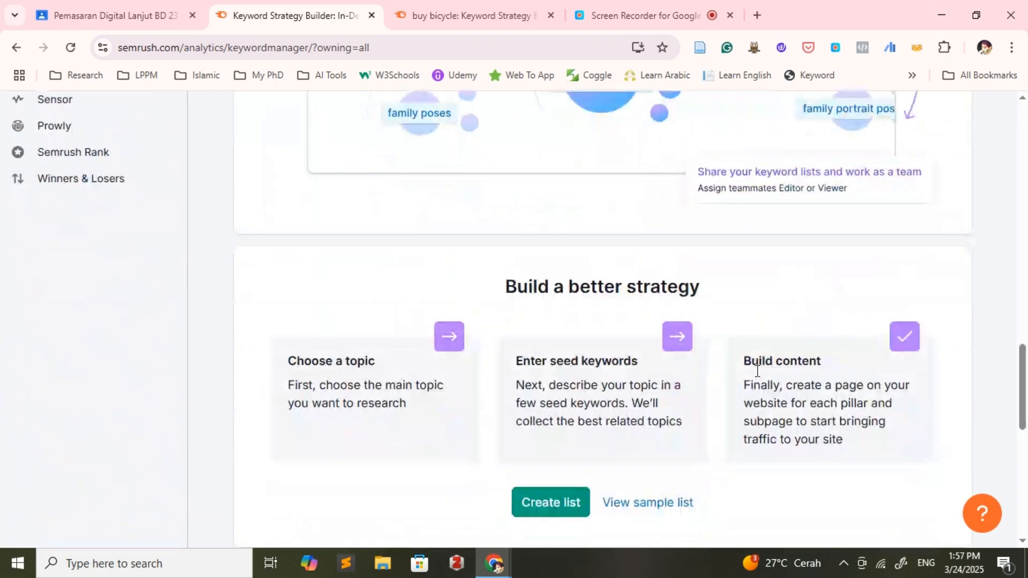
scroll(756, 375, "up", 6)
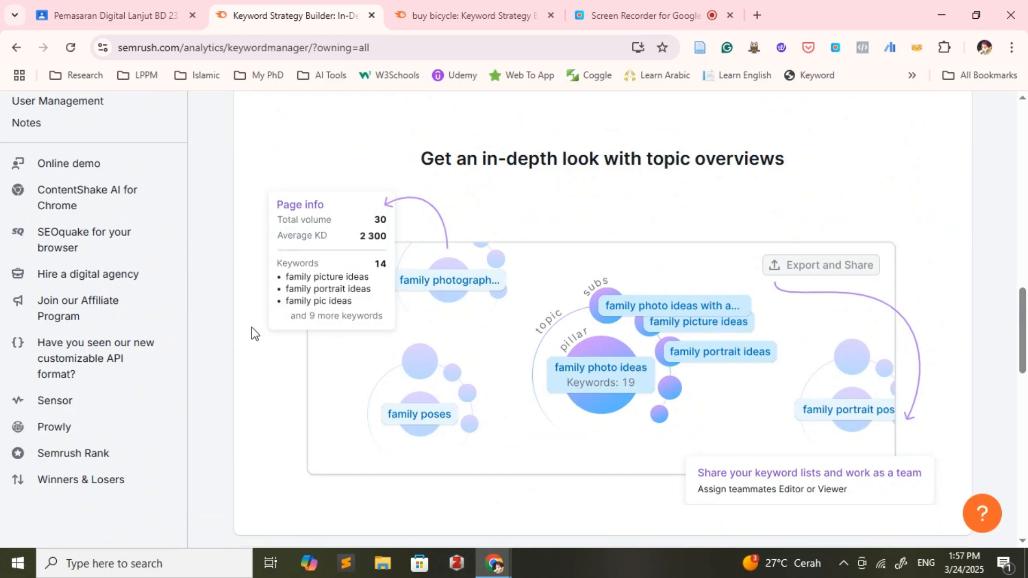
scroll(535, 321, "up", 10)
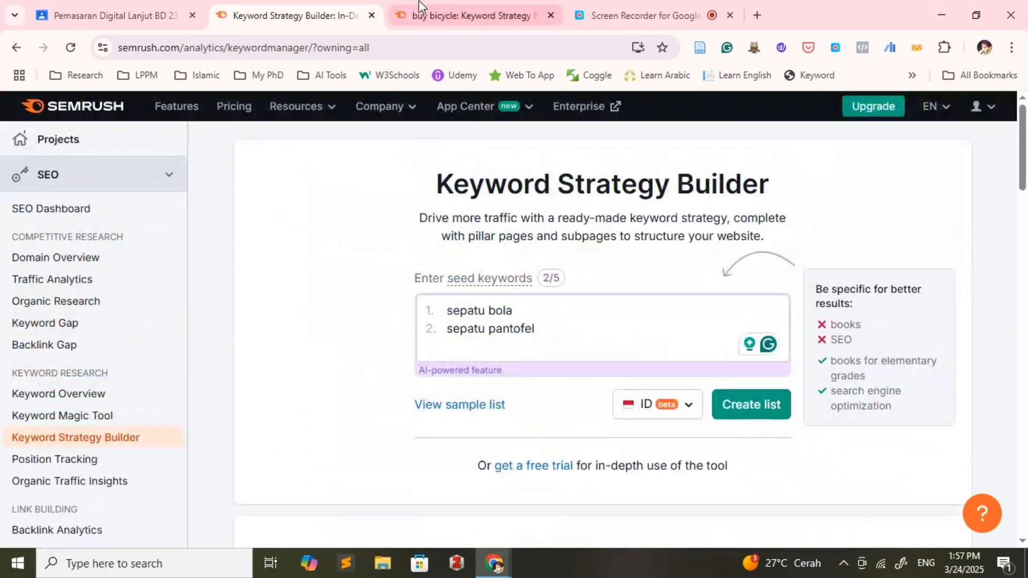
- Switch back to the "buy bicycle" sample list and examine the "types of mountain bikes" pillar page under the "mtb buying guides" topic
left_click(419, 2)
scroll(549, 370, "down", 3)
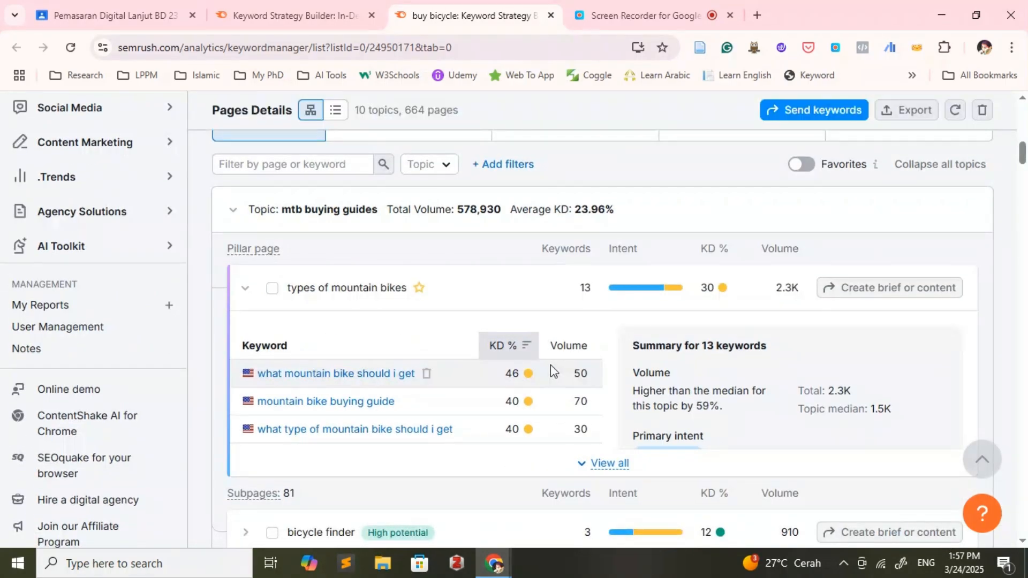
scroll(550, 365, "down", 8)
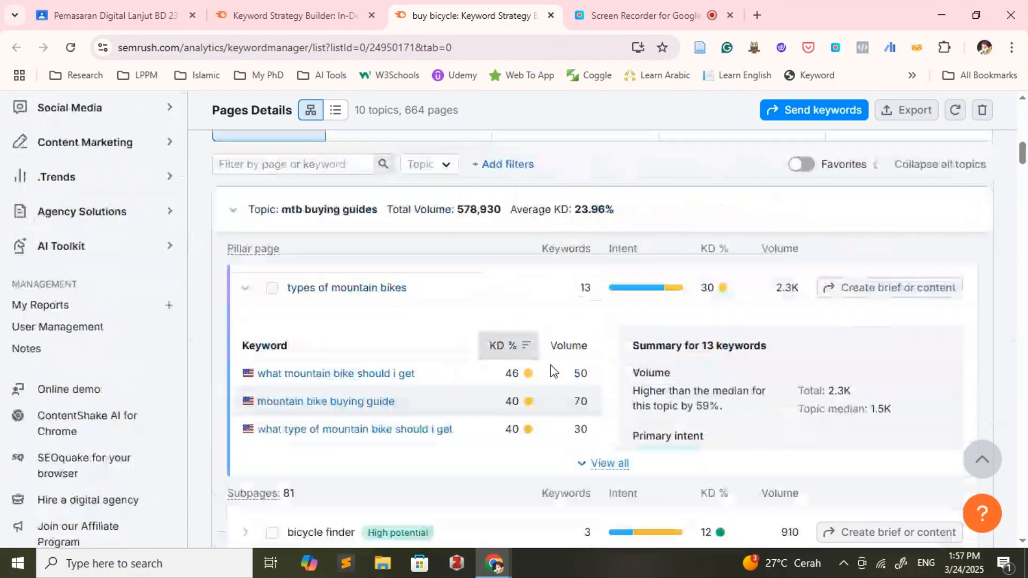
scroll(551, 364, "up", 10)
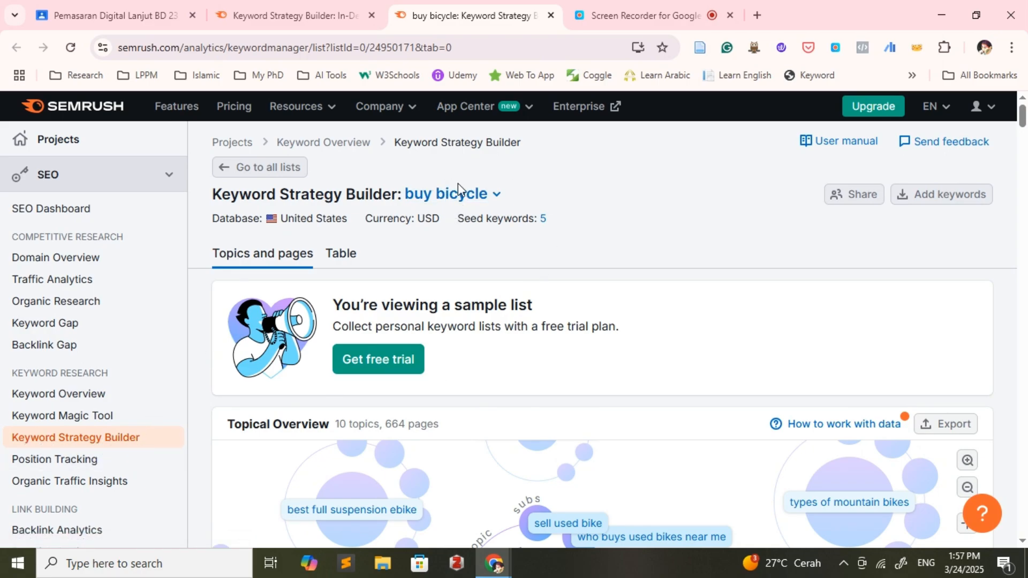
- Try to create an Indonesian keyword list from the seed keywords "sepatu bola" and "sepatu pantofel" in the Keyword Strategy Builder
left_click(294, 15)
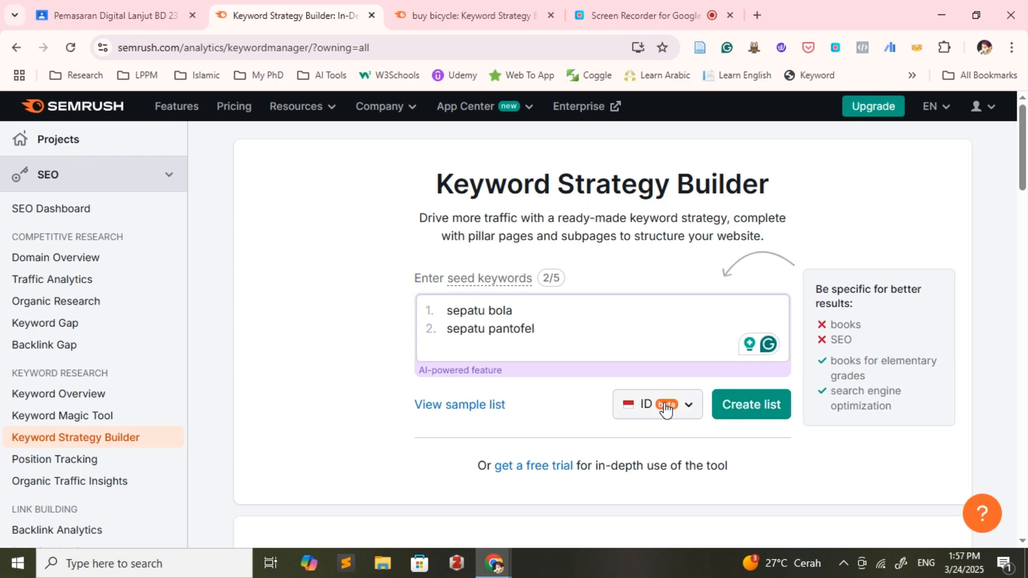
left_click(751, 413)
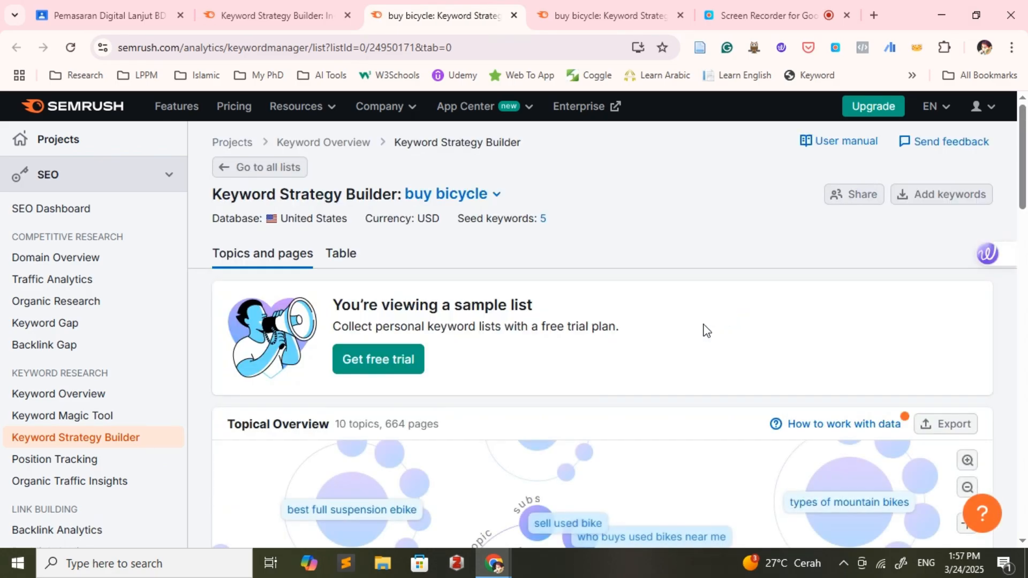
- Examine the topic clusters around "lubing a bike", "best full suspension ebike" and "ebike guide" in the sample list's Topical Overview
scroll(548, 232, "down", 4)
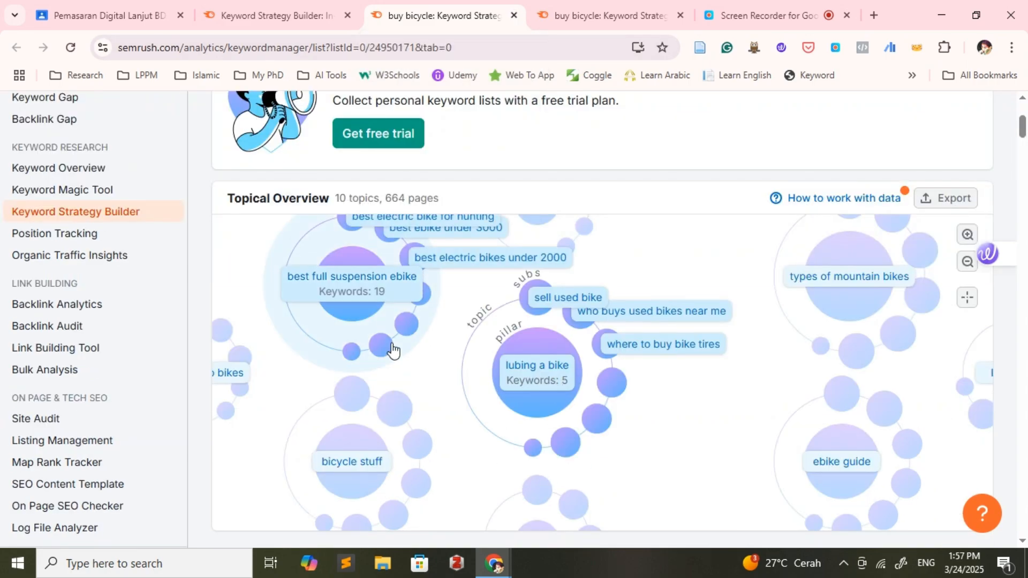
mouse_move(548, 395)
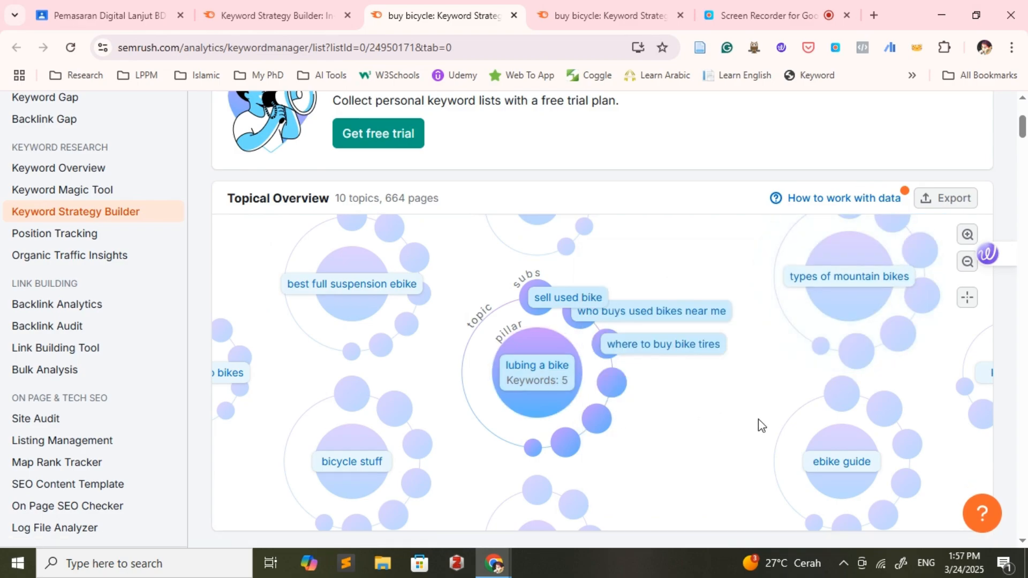
mouse_move(842, 473)
scroll(843, 474, "down", 1)
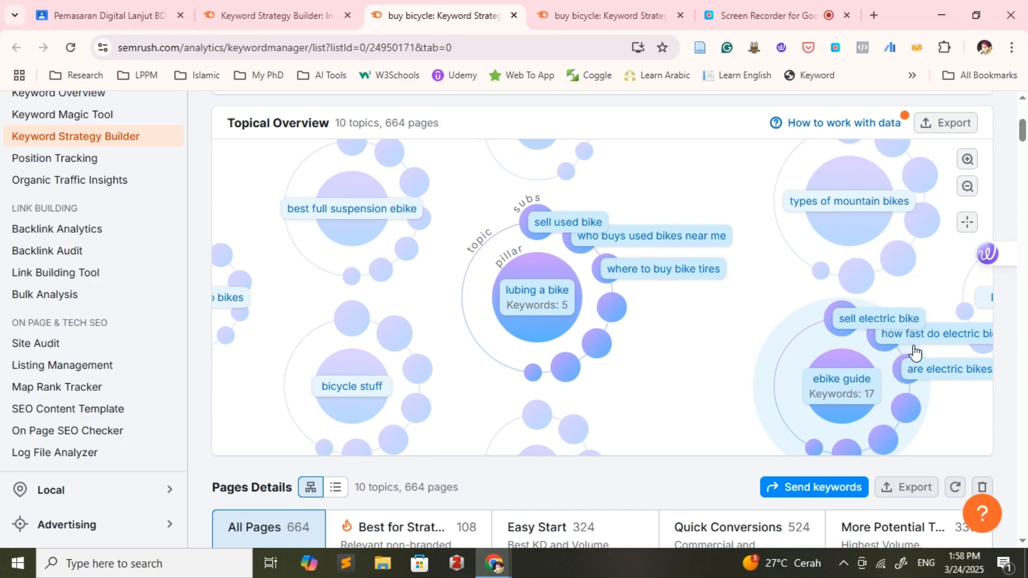
key("ctrl+minus")
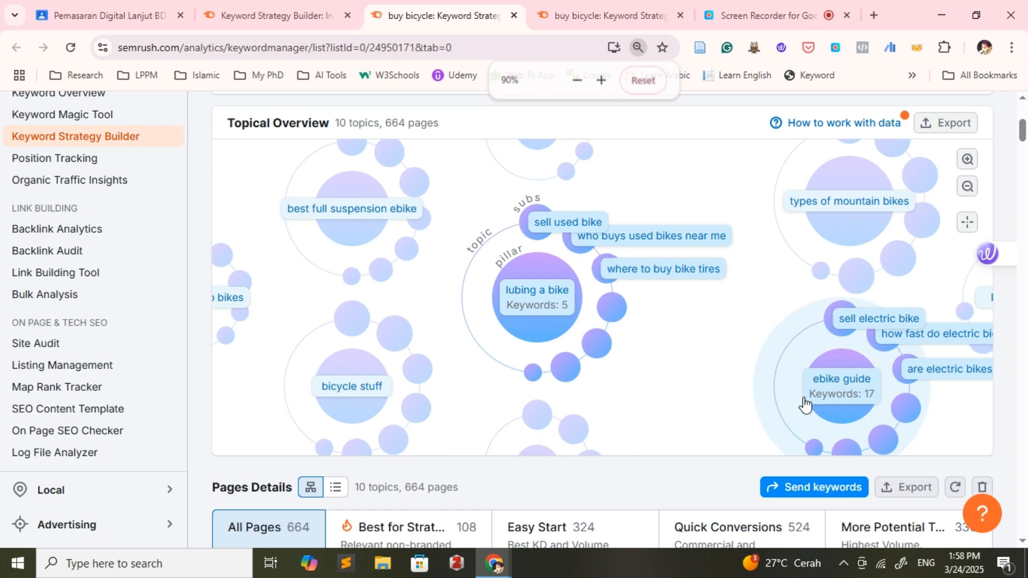
key("ctrl+minus")
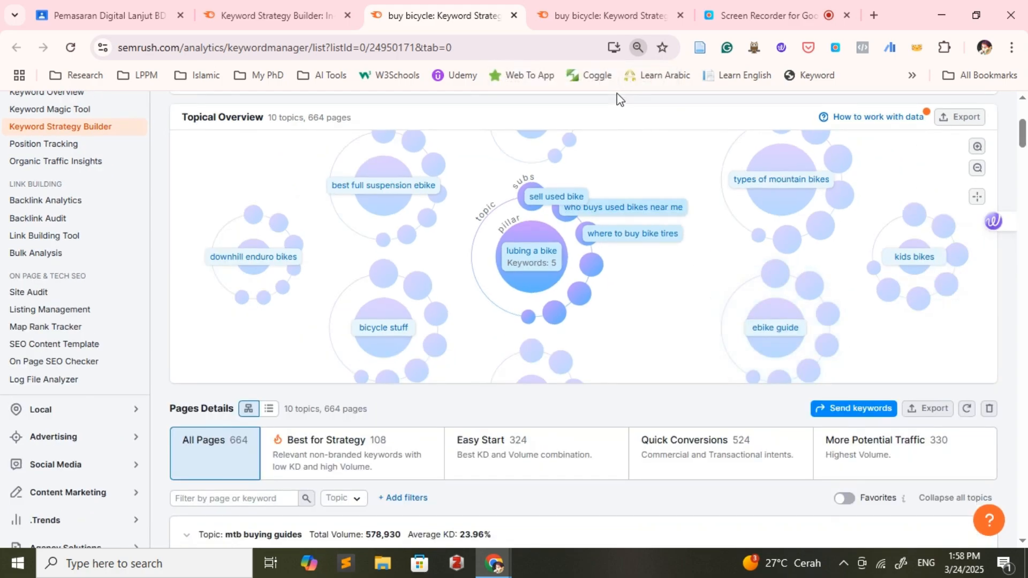
left_click(637, 46)
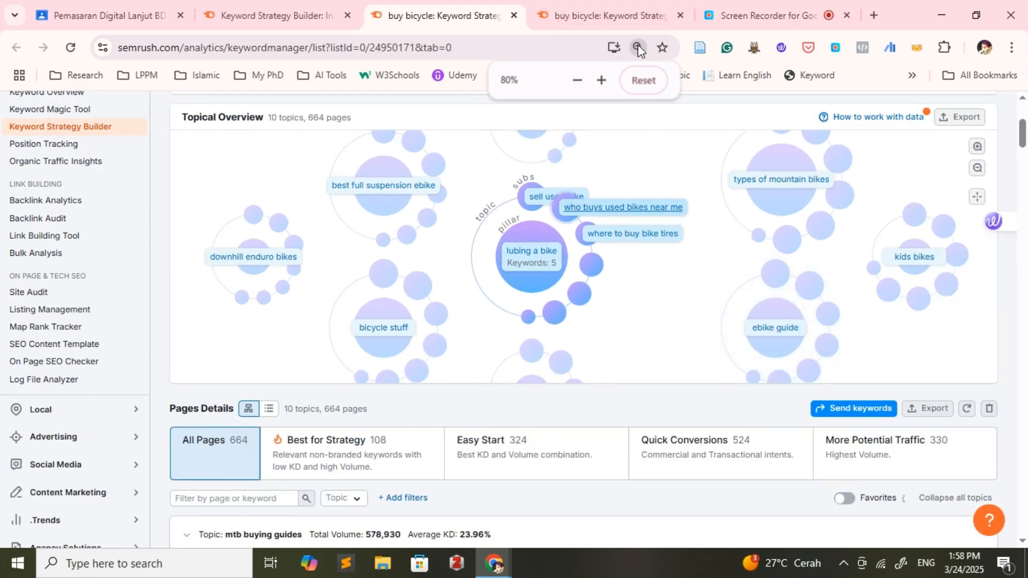
left_click(640, 84)
- Focus the Topical Overview on the "ebike guide" topic and examine the details of its pillar page and subpages
mouse_move(856, 375)
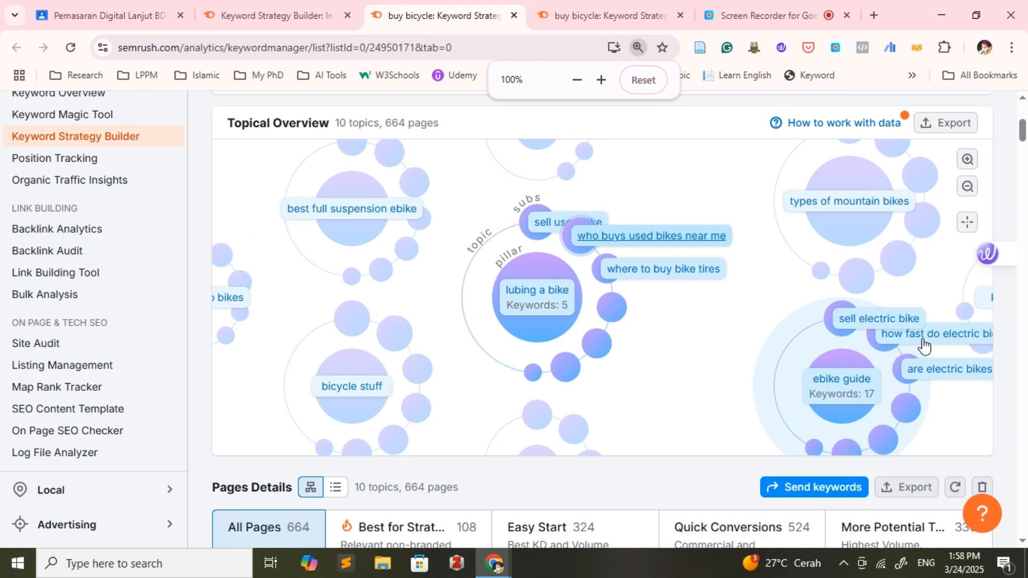
left_click(987, 340)
mouse_move(680, 214)
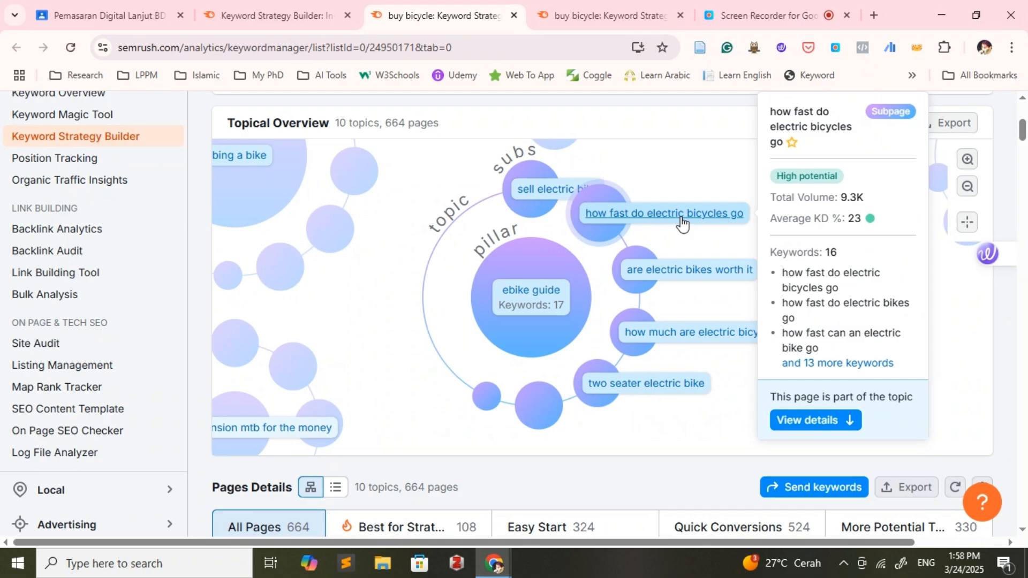
mouse_move(731, 278)
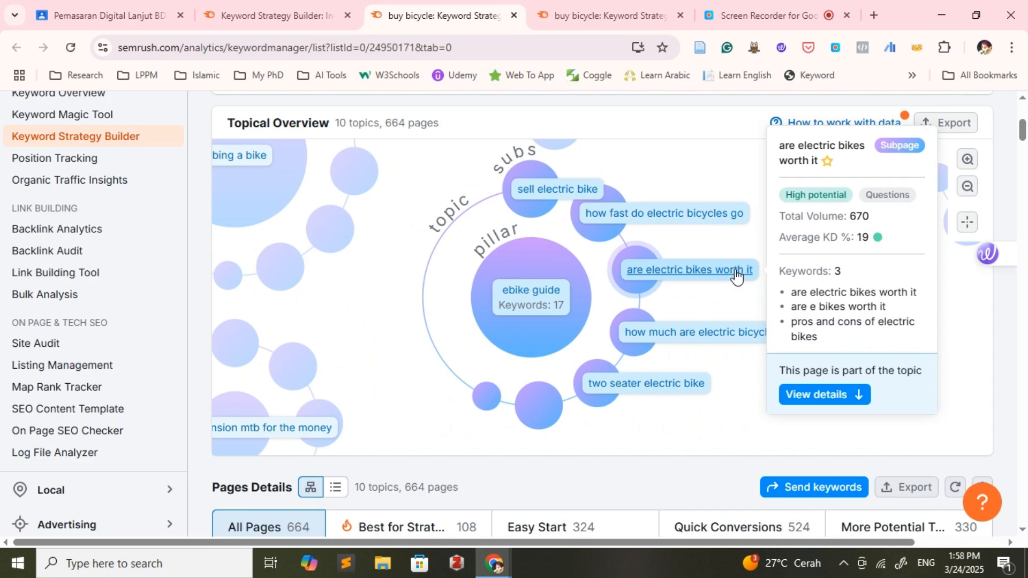
mouse_move(711, 344)
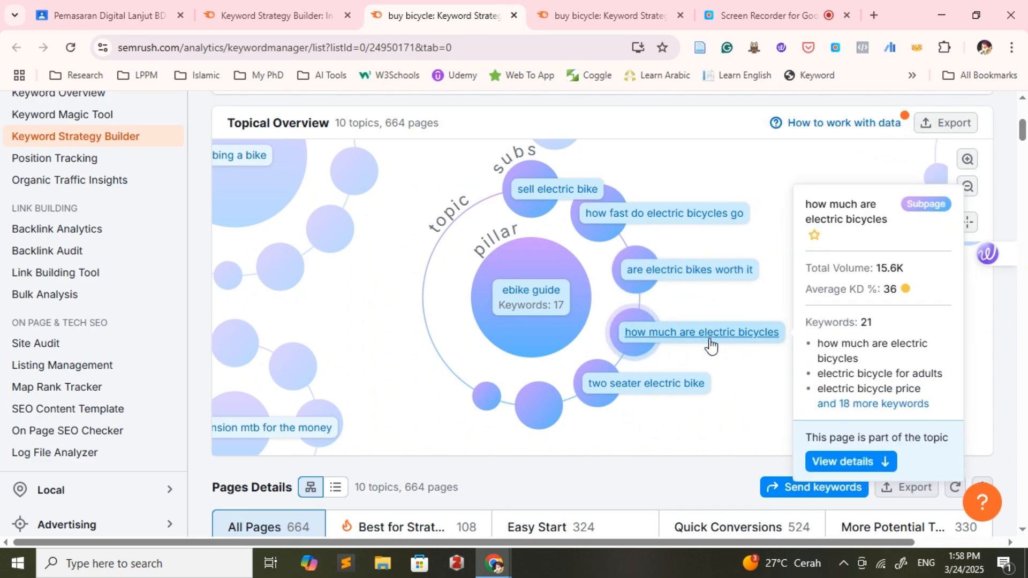
mouse_move(648, 388)
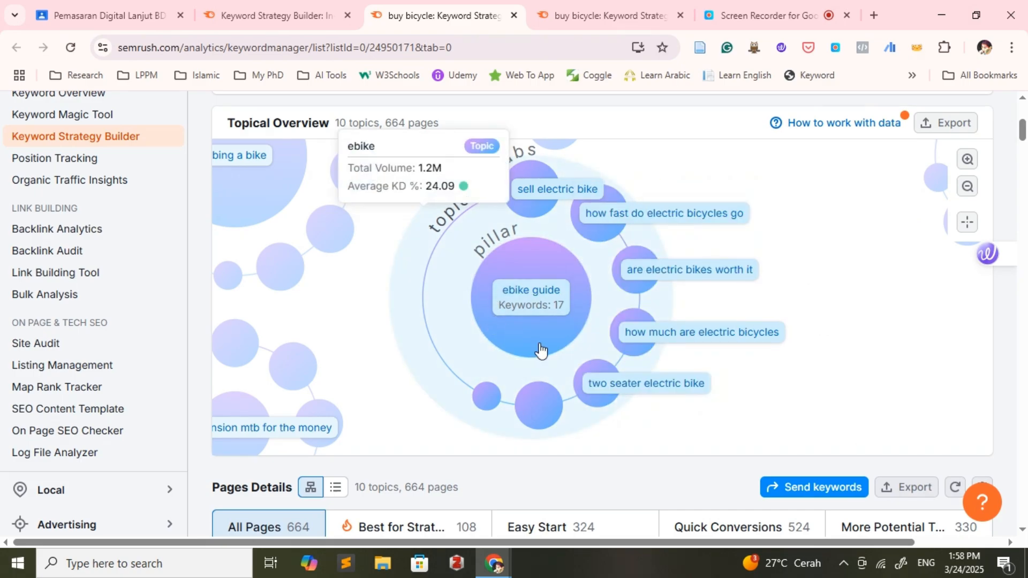
mouse_move(705, 268)
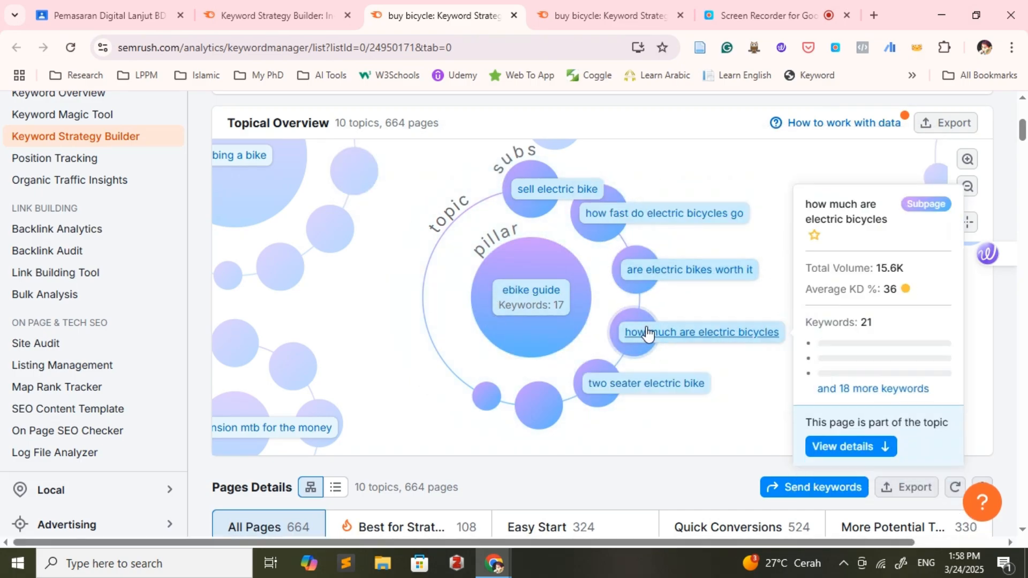
mouse_move(525, 289)
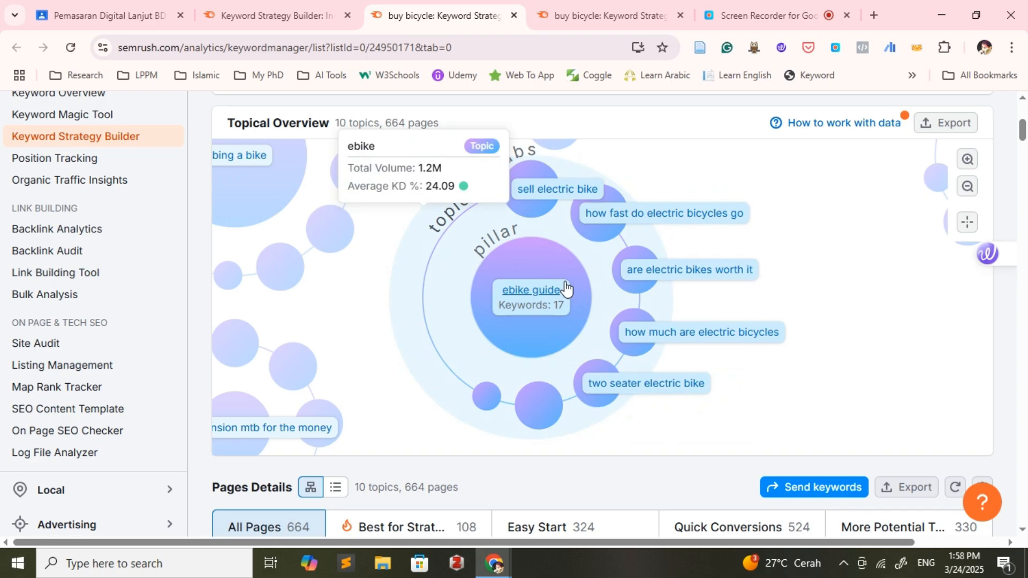
mouse_move(551, 303)
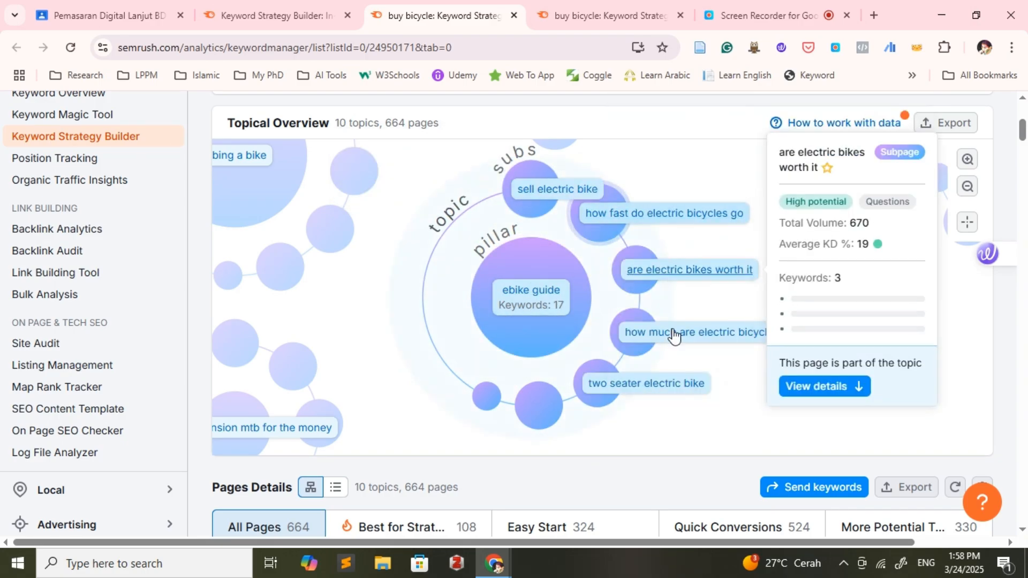
mouse_move(499, 414)
mouse_move(539, 405)
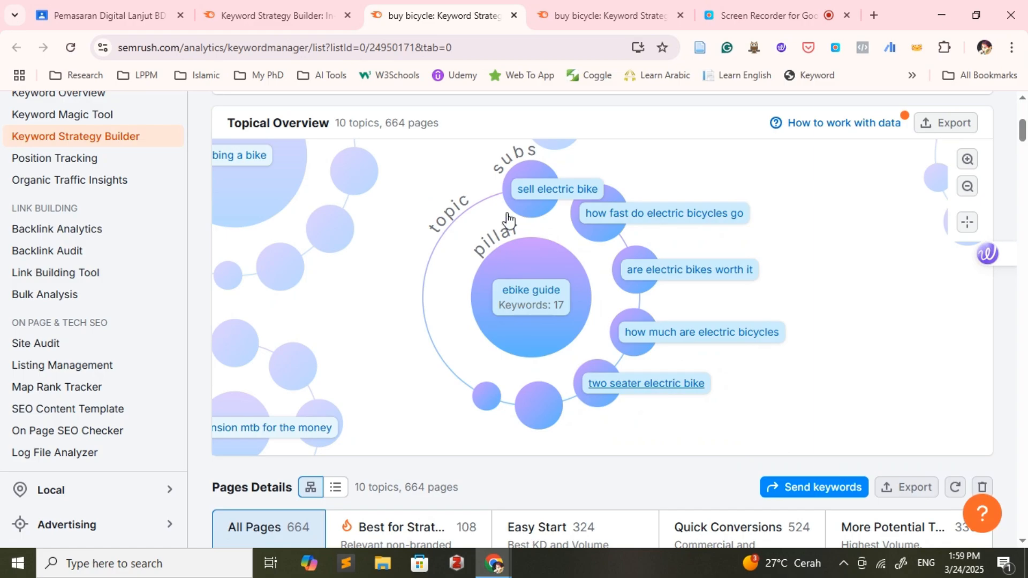
mouse_move(480, 326)
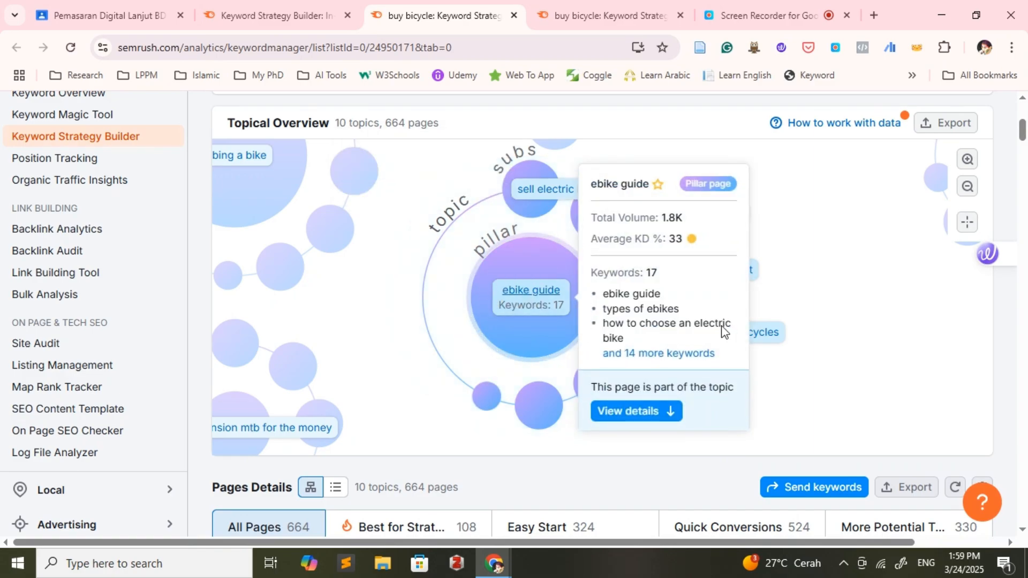
mouse_move(568, 196)
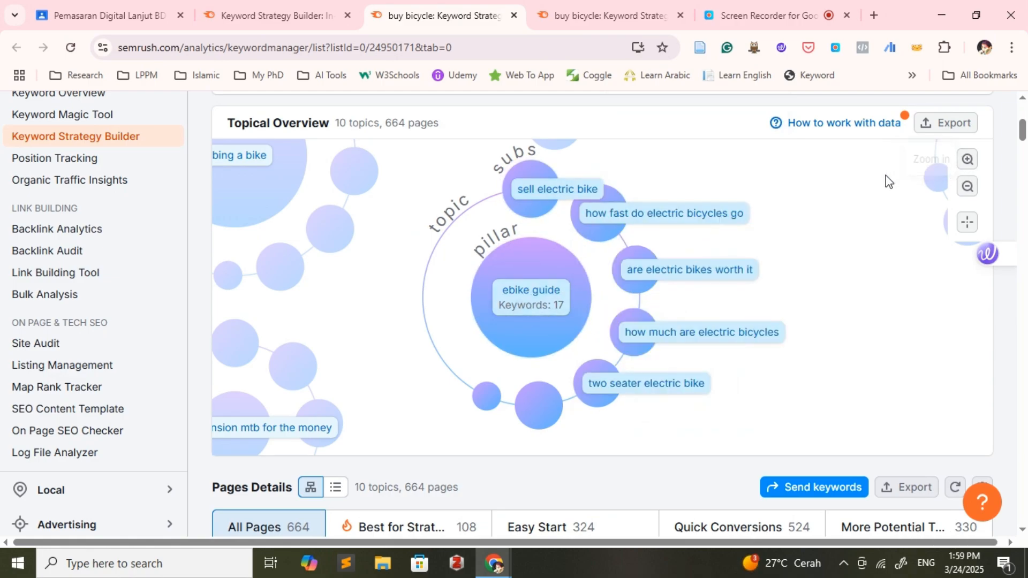
mouse_move(655, 230)
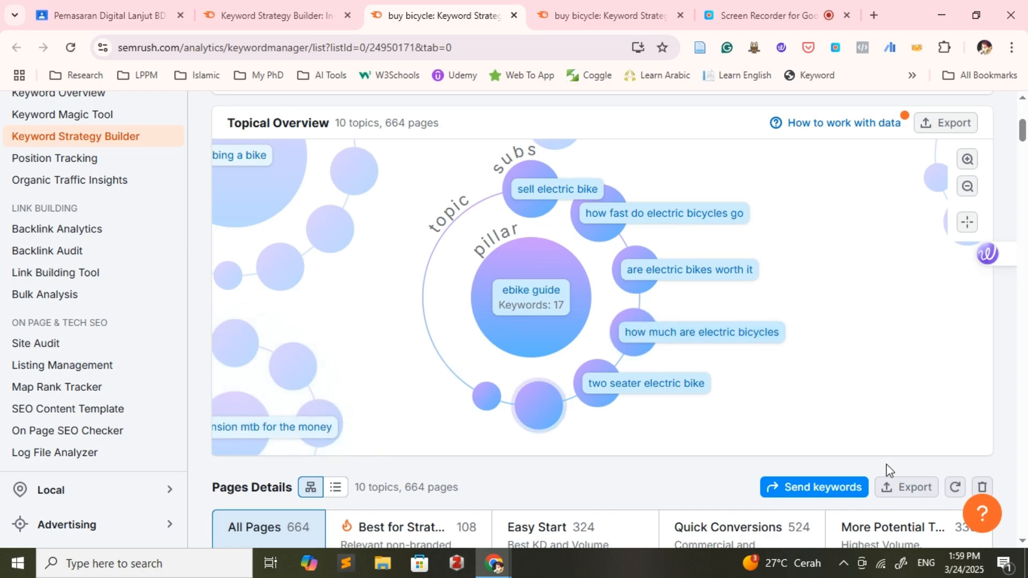
- Focus the Topical Overview on the "lubing a bike" topic and on the neighbouring "bicycle stuff" topic
left_click_drag(464, 294, 826, 298)
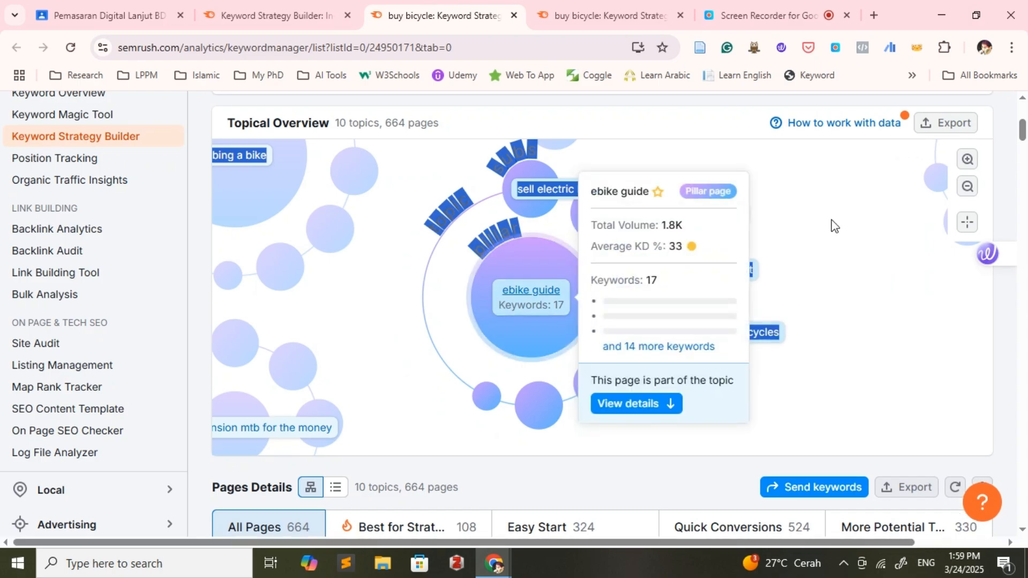
left_click(252, 160)
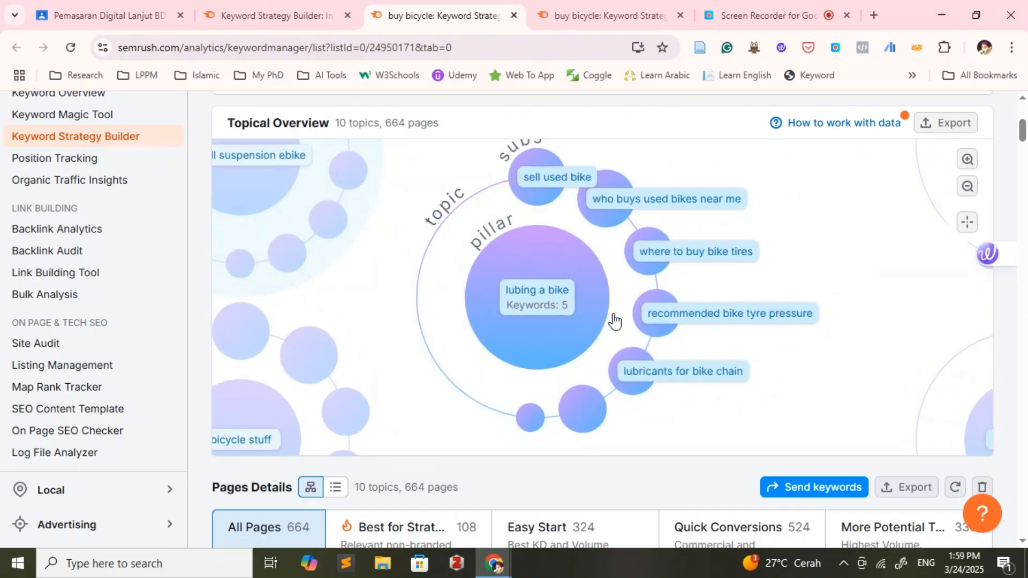
left_click(263, 424)
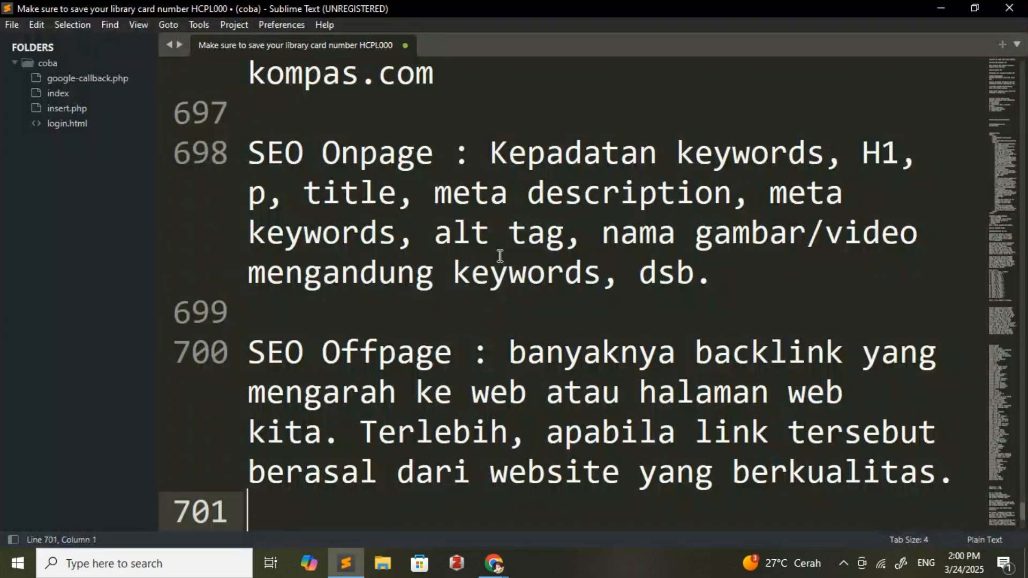
- Dismiss the Sublime Text update offer and add a block of blank lines after the SEO Offpage paragraph in the notes
scroll(608, 333, "down", 1)
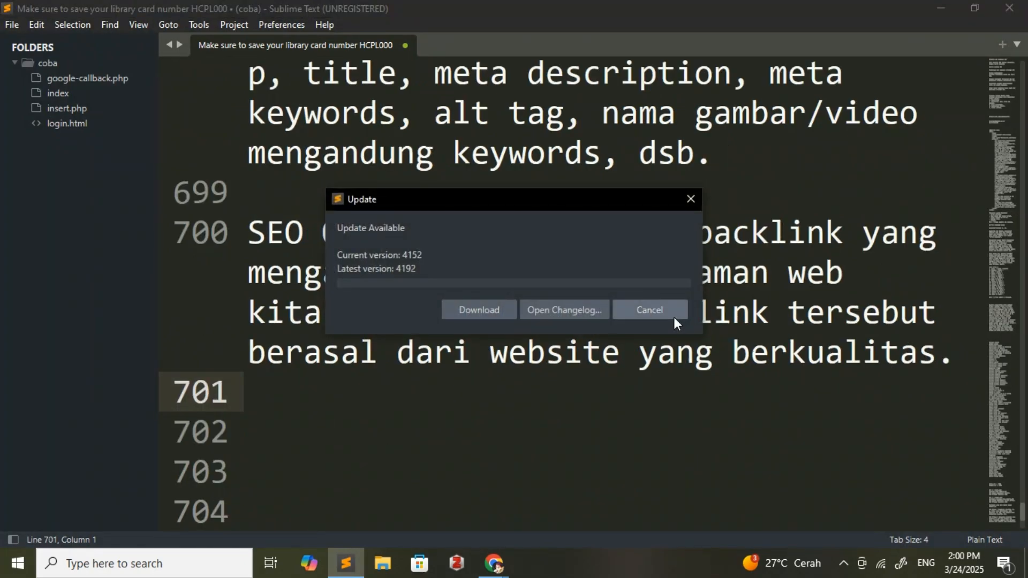
left_click(669, 315)
left_click(955, 361)
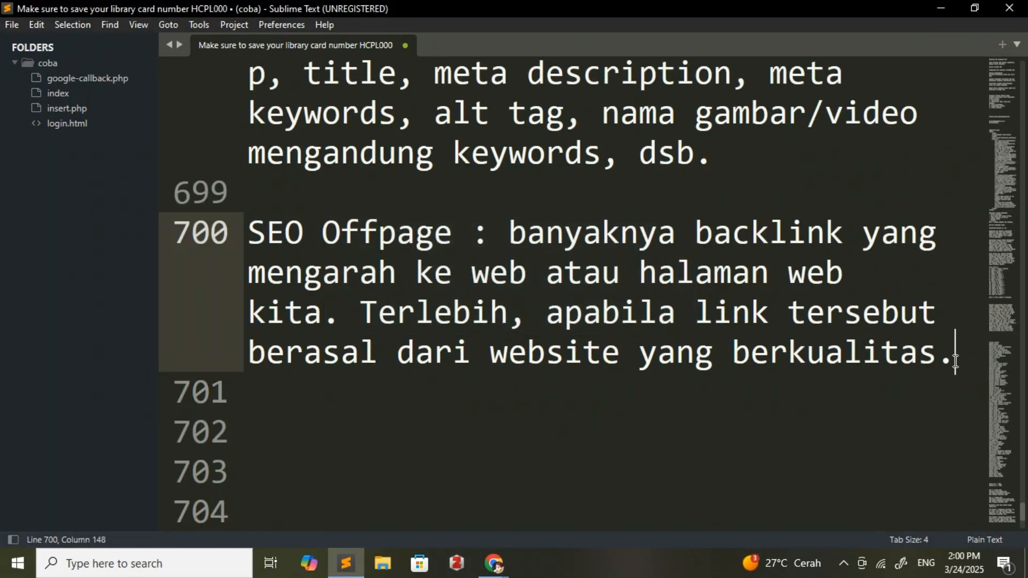
key("Return")
key("Return")
key("Return")
key("Return")
key("Return")
key("Return")
key("Return")
key("Return")
key("Return")
key("Return")
key("Return")
key("Return")
key("Return")
key("Return")
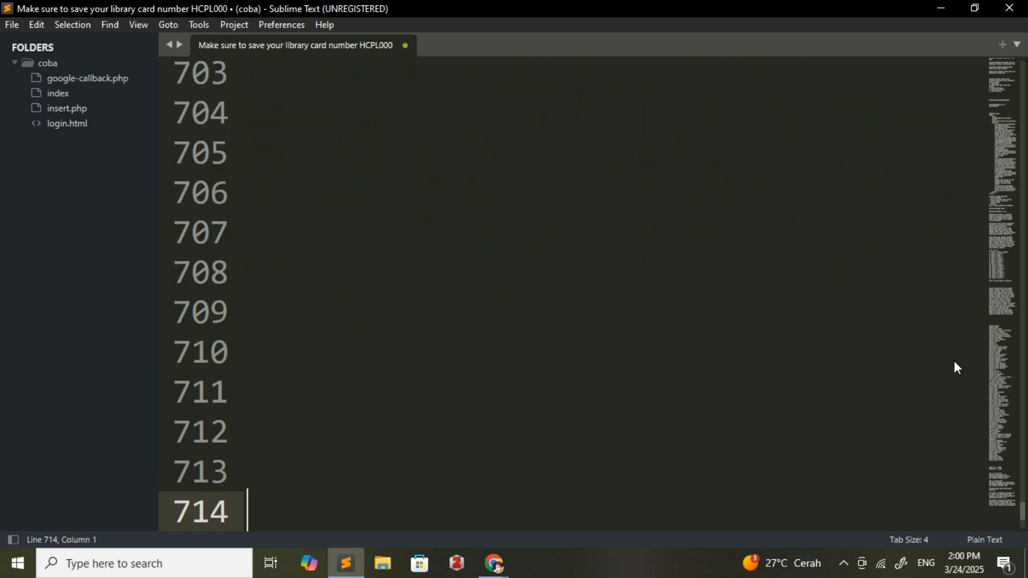
- Write the heading "Membuat website dengan teknik SEO." on line 707, within the blank area below the SEO Offpage paragraph
left_click(349, 219)
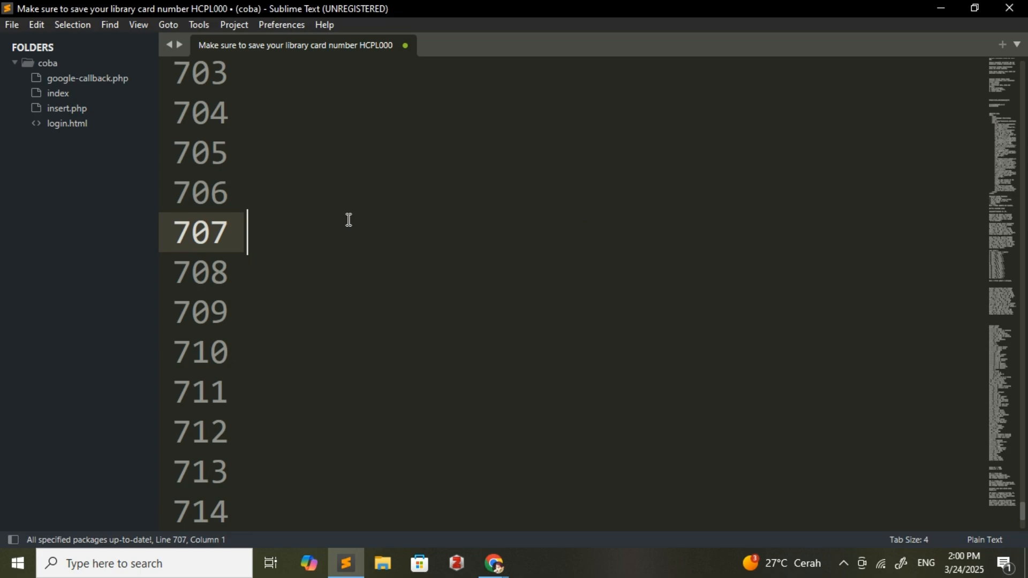
type("Me")
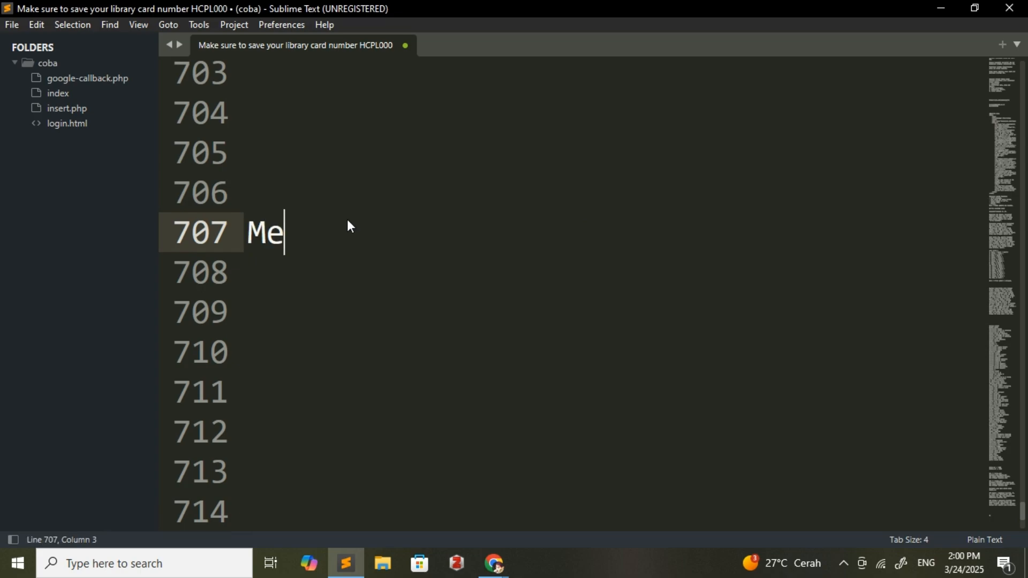
type("mbua")
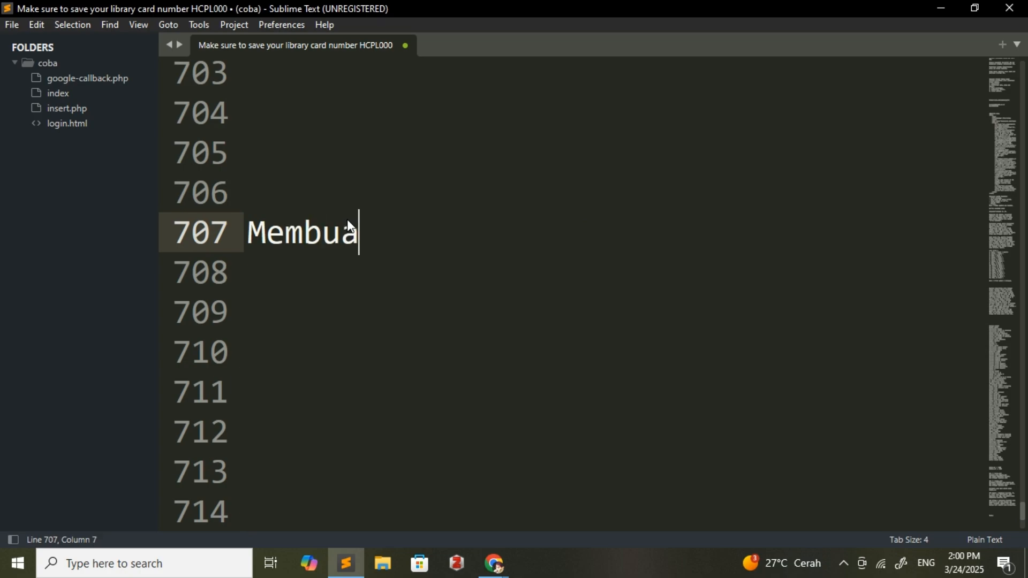
type("t website ")
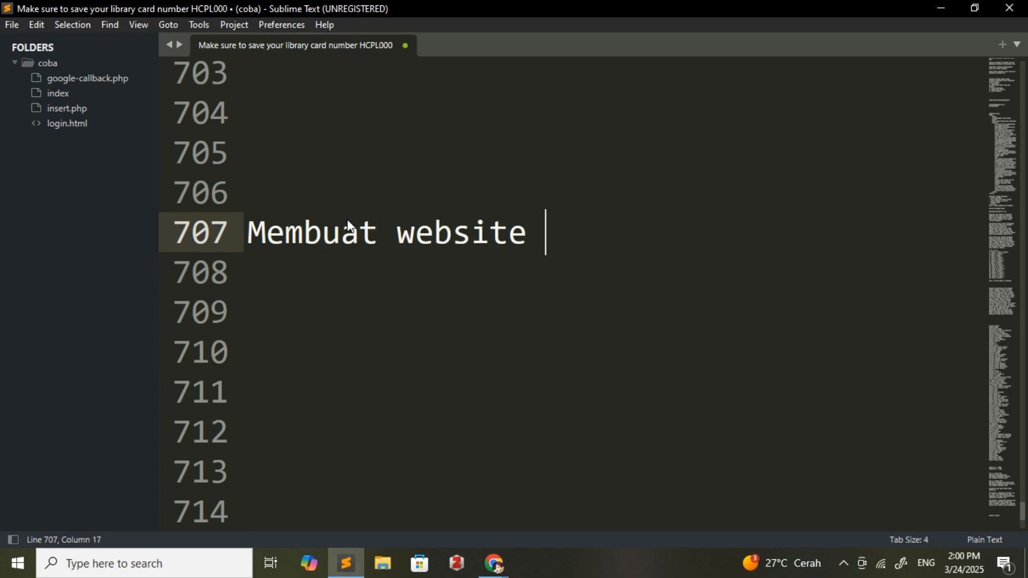
type("dengan teknik")
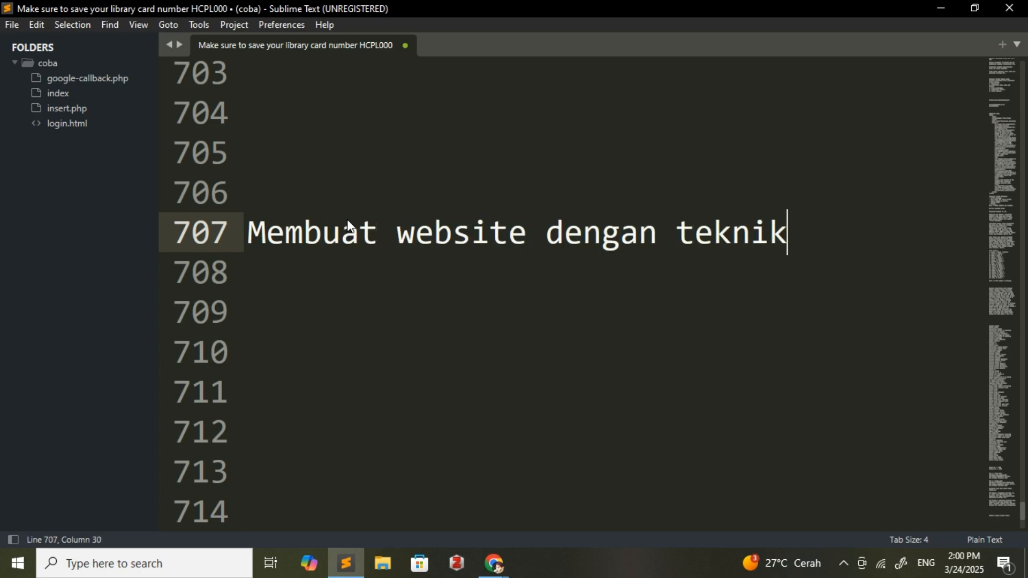
type(" SEO.")
key("Return")
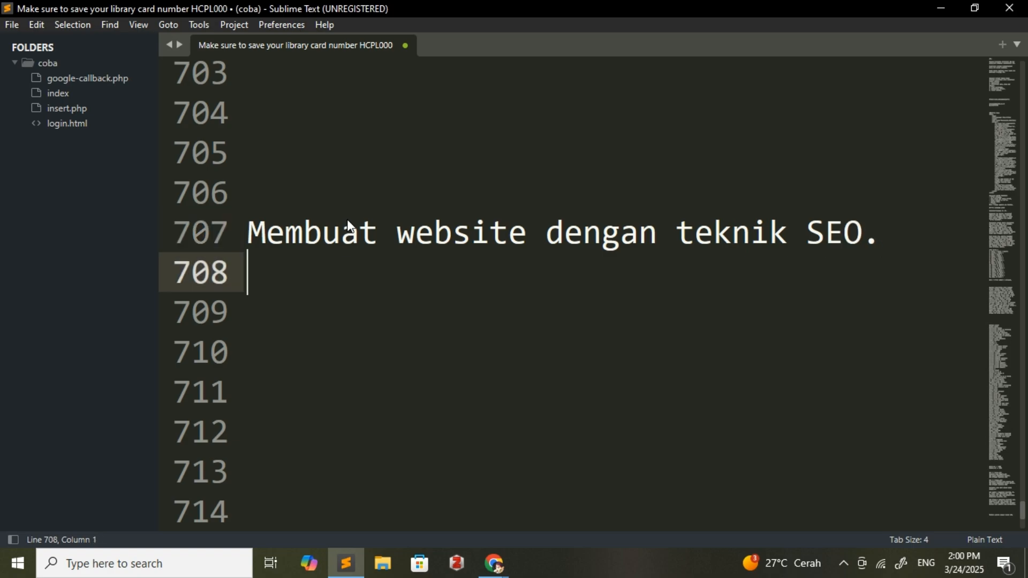
- Add the example domain line "=> sepedalistrik.com" directly under the heading
type("-")
key("BackSpace")
type("=> eb")
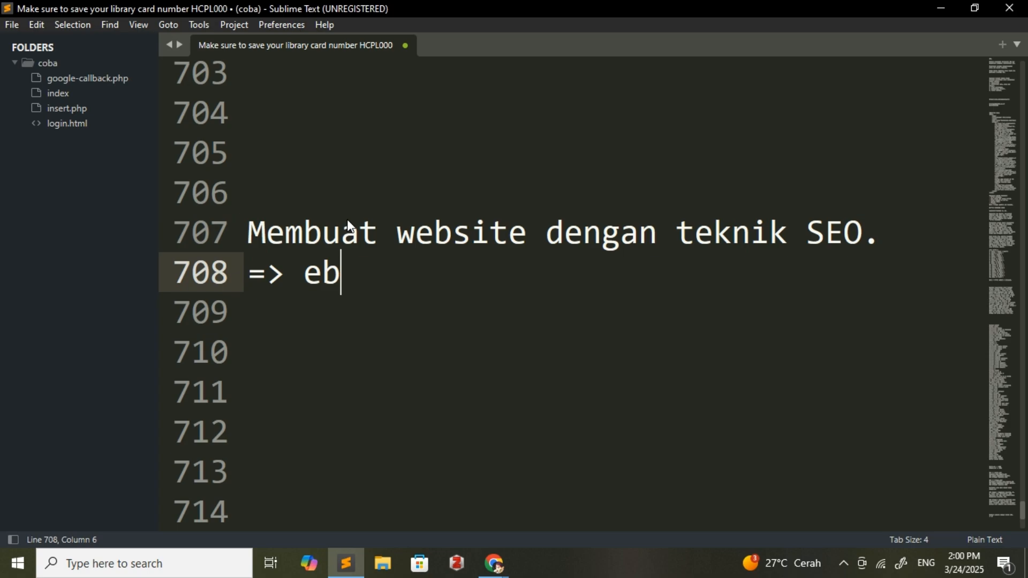
key("BackSpace")
key("BackSpace")
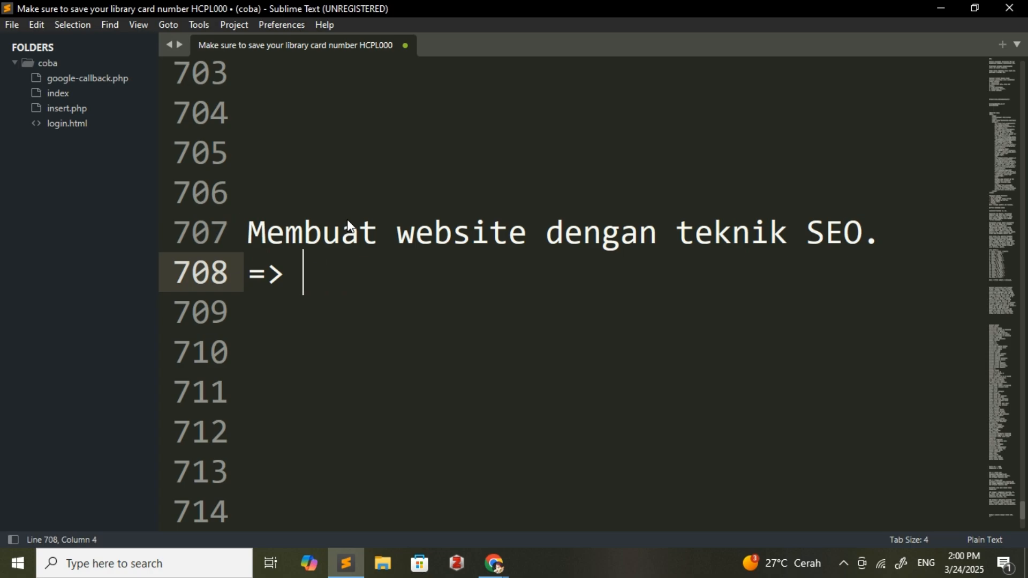
type("sepeda")
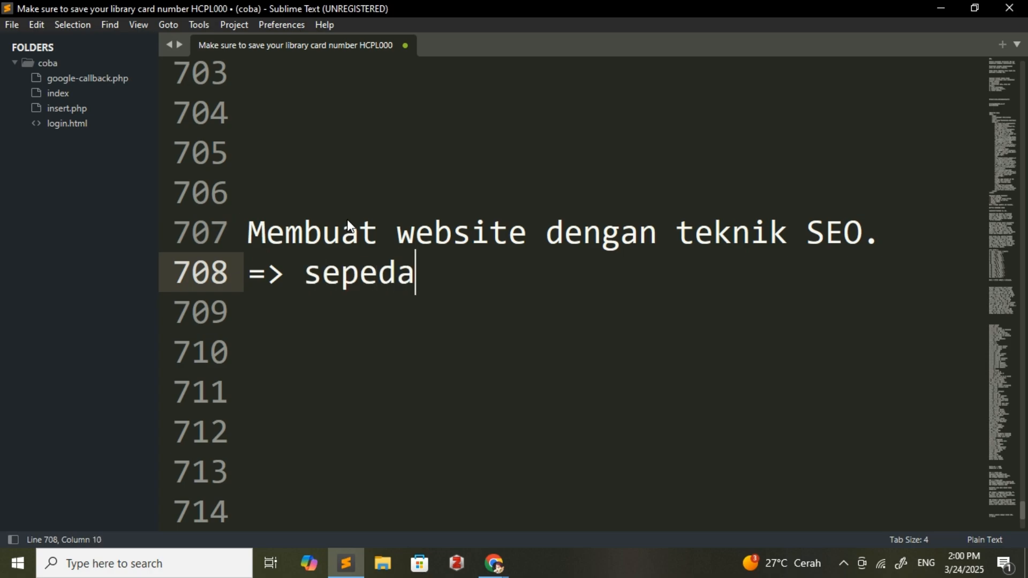
type("linktrik.com")
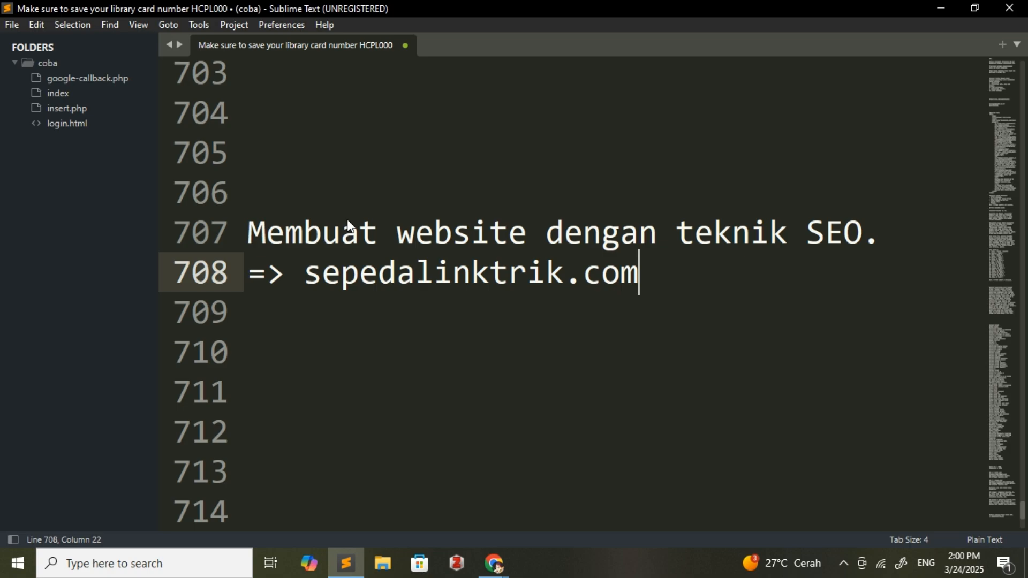
left_click(490, 276)
key("BackSpace")
key("BackSpace")
type("s")
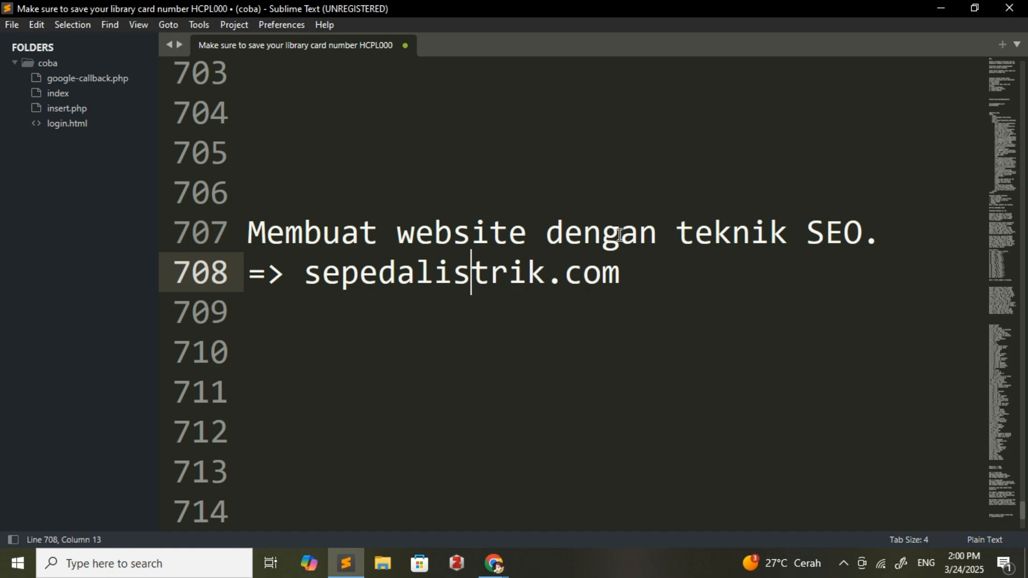
- Add the main keyword line "- Keyword utamanya : sepeda listrik" below the example domain
left_click(673, 269)
key("Return")
type("- ")
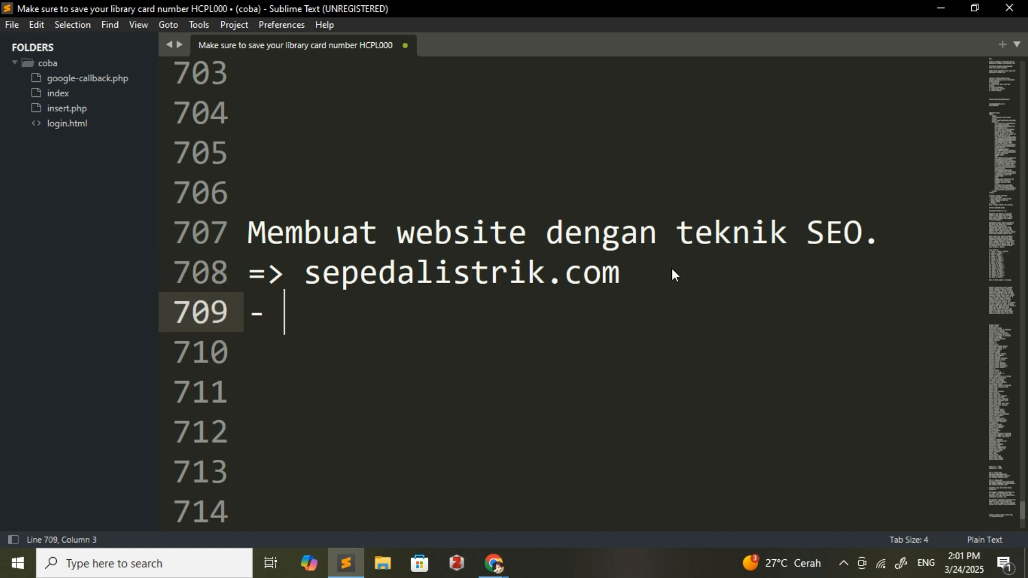
type("Keywor")
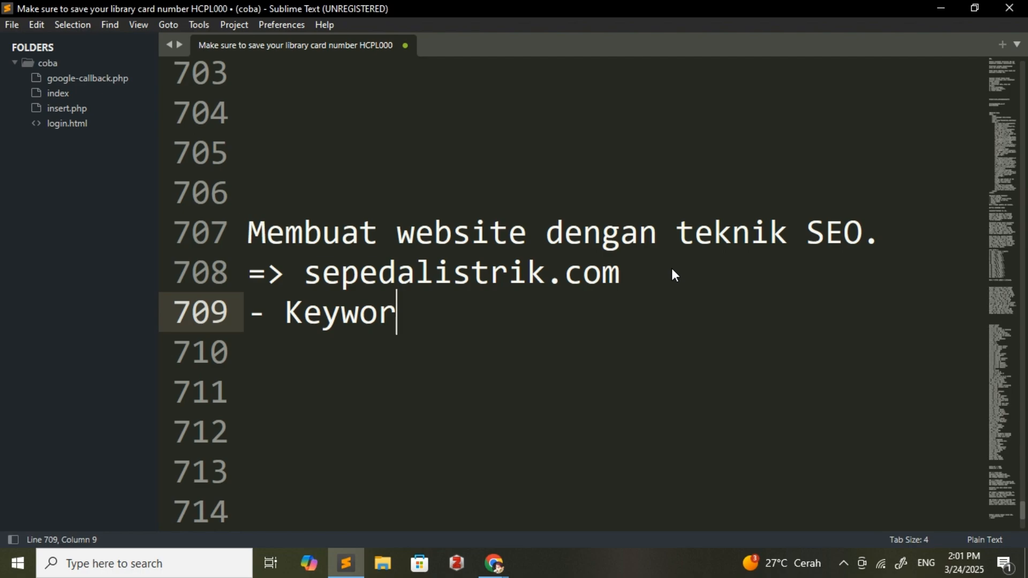
type("d uatama")
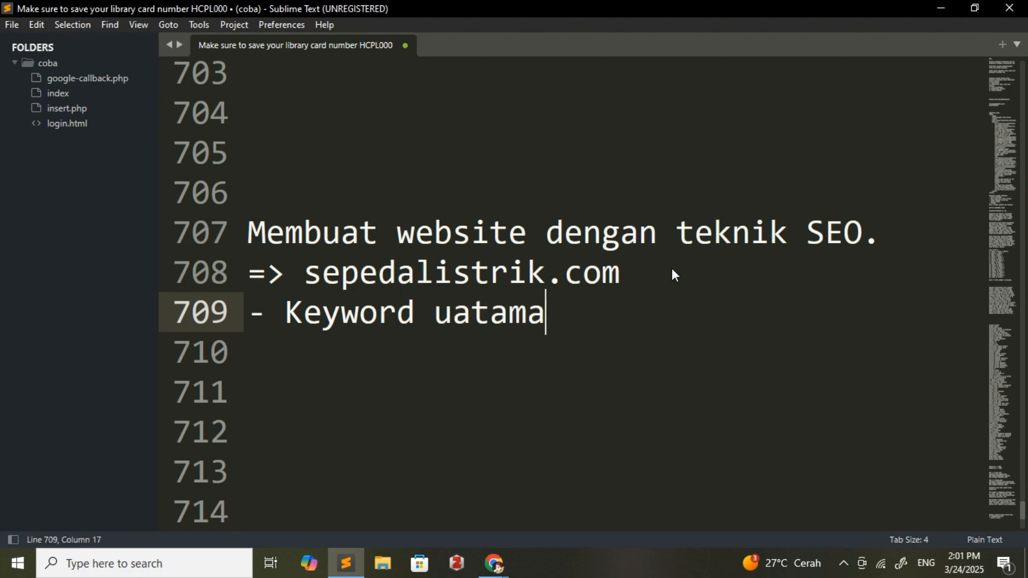
key("BackSpace")
key("BackSpace")
key("BackSpace")
key("BackSpace")
key("BackSpace")
type("ta")
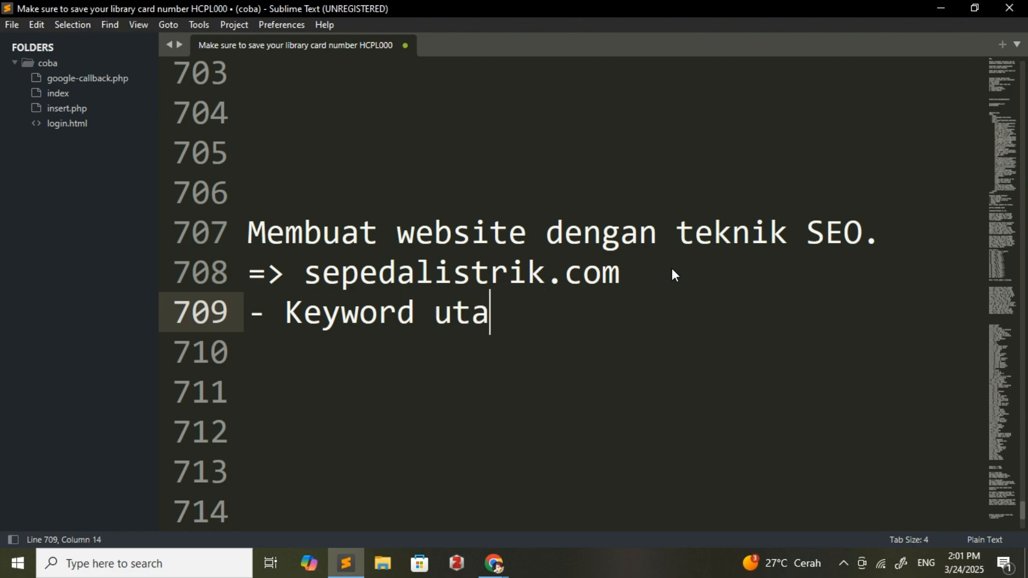
type("manya : ")
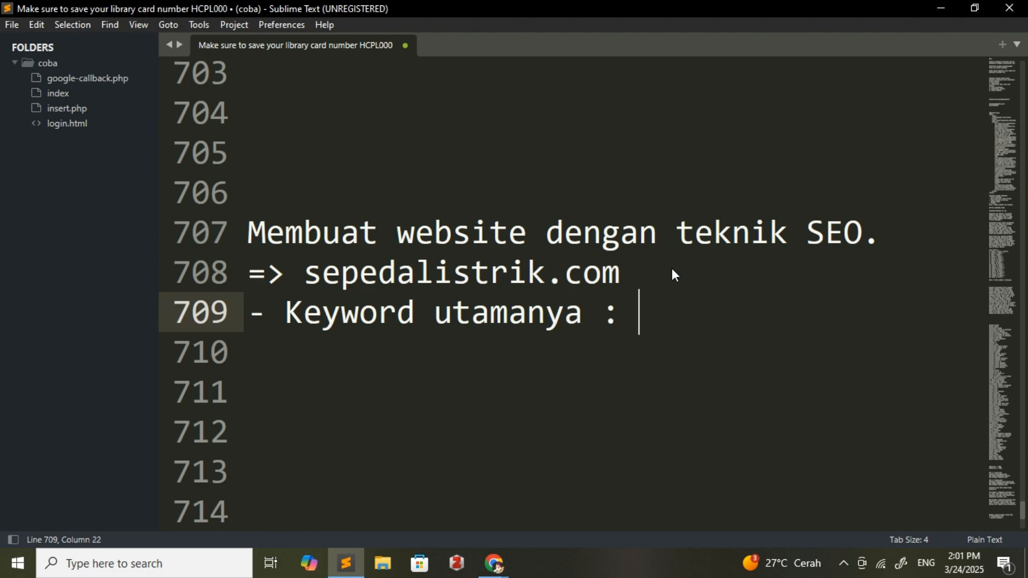
type("sepeda ")
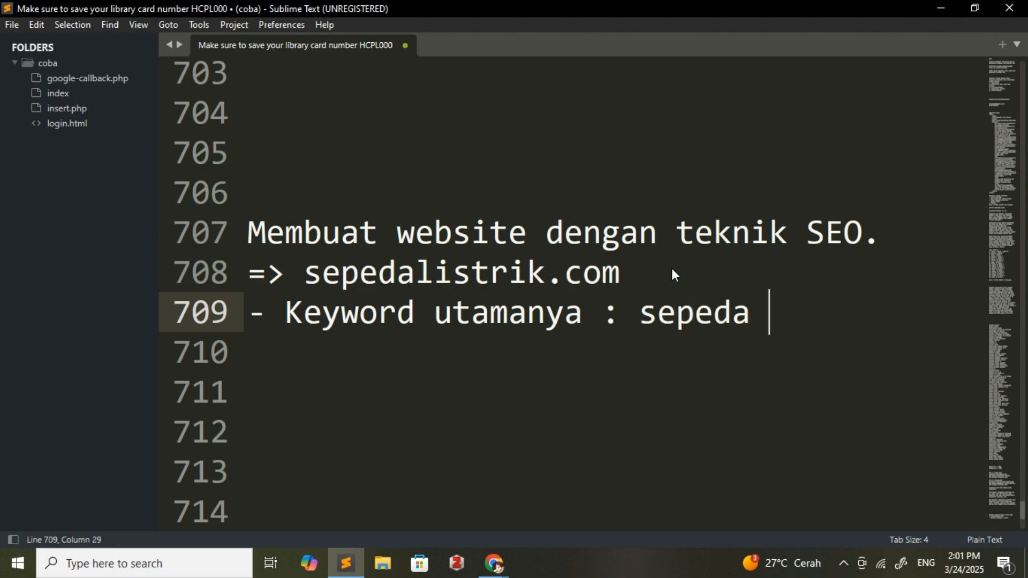
type("listrik")
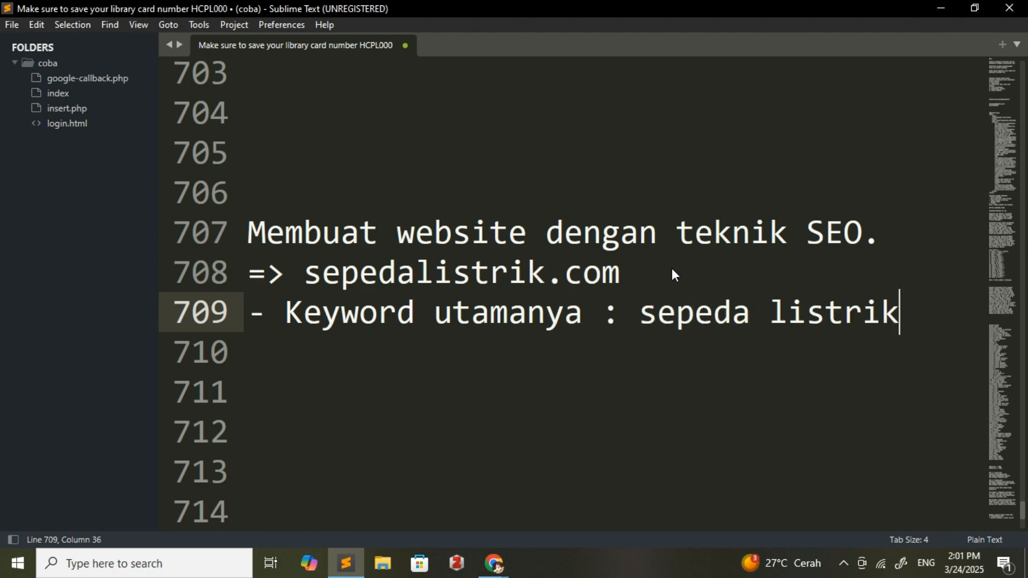
- Add the supporting keyword label "- Keyword penunjang :" below the main keyword line and start a new line
key("Return")
type("- ")
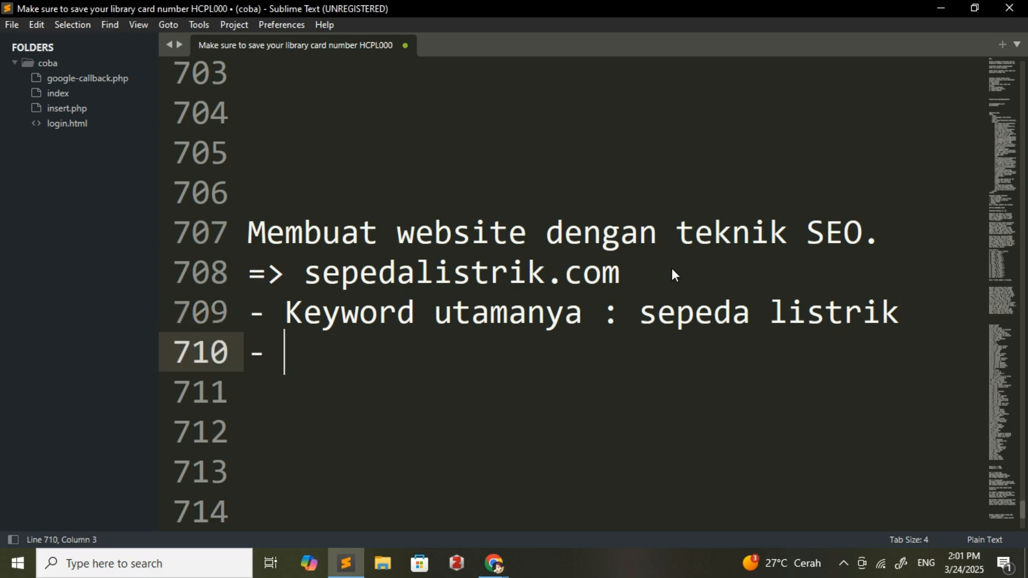
type("Keywo")
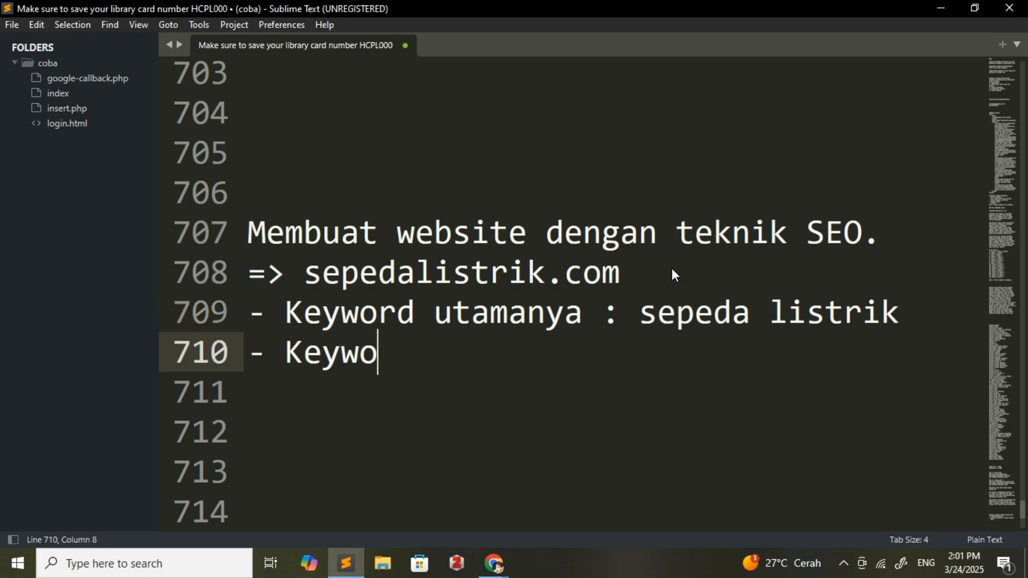
type("rd penunjang :")
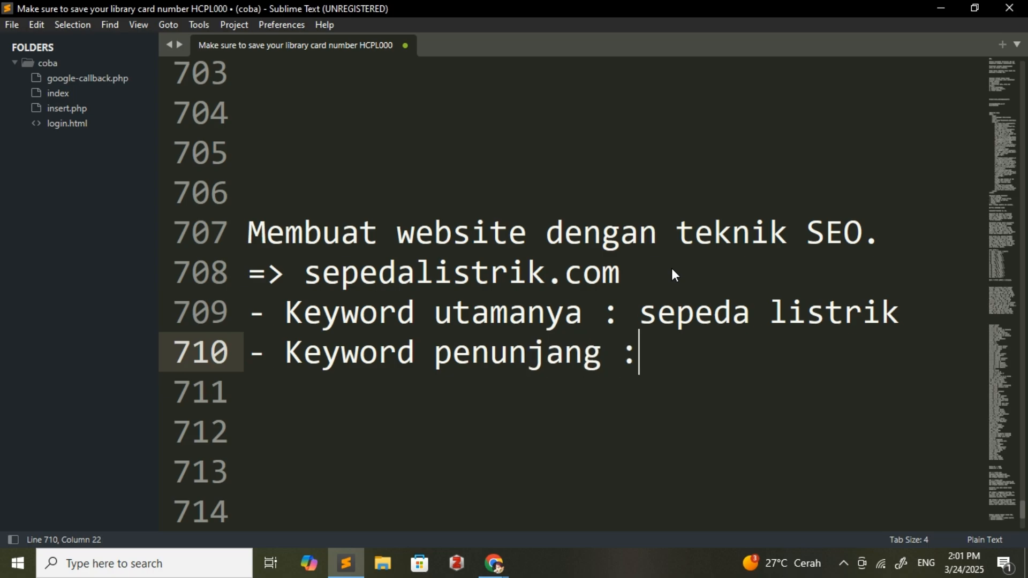
key("Return")
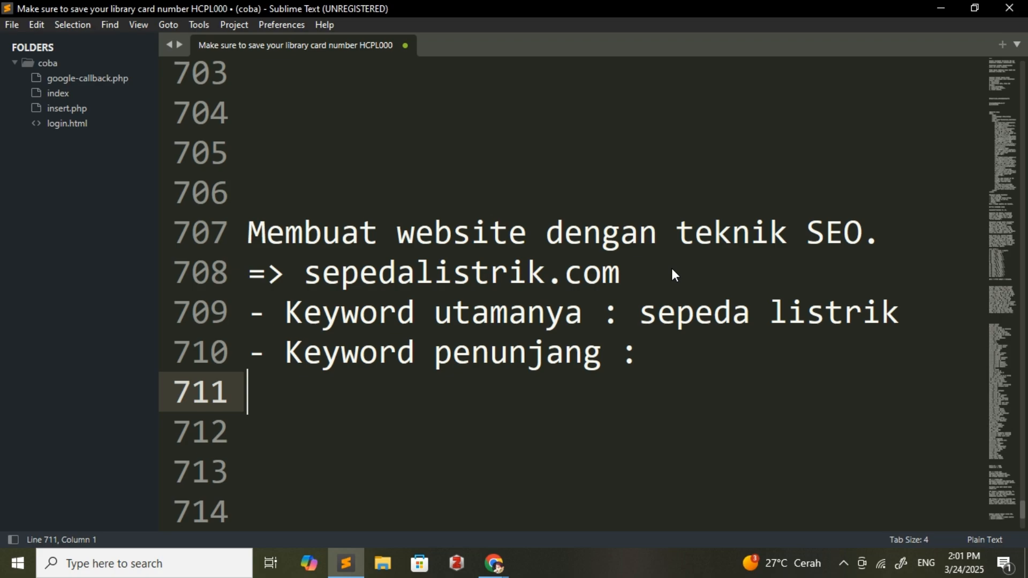
- List "> petunjuk penggunaan sepeda listrik" as the first supporting keyword
type("pe")
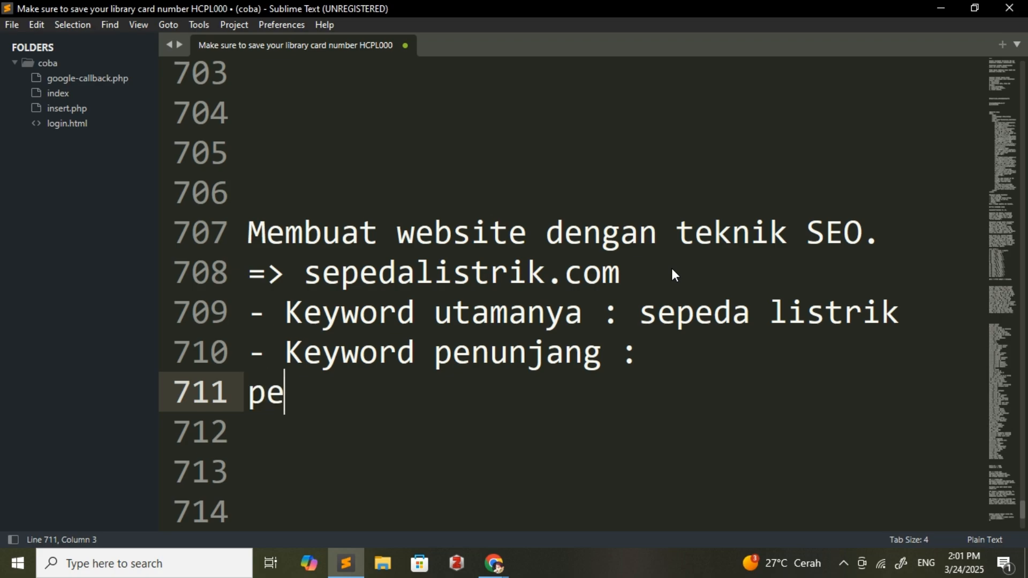
type("tunjuk ")
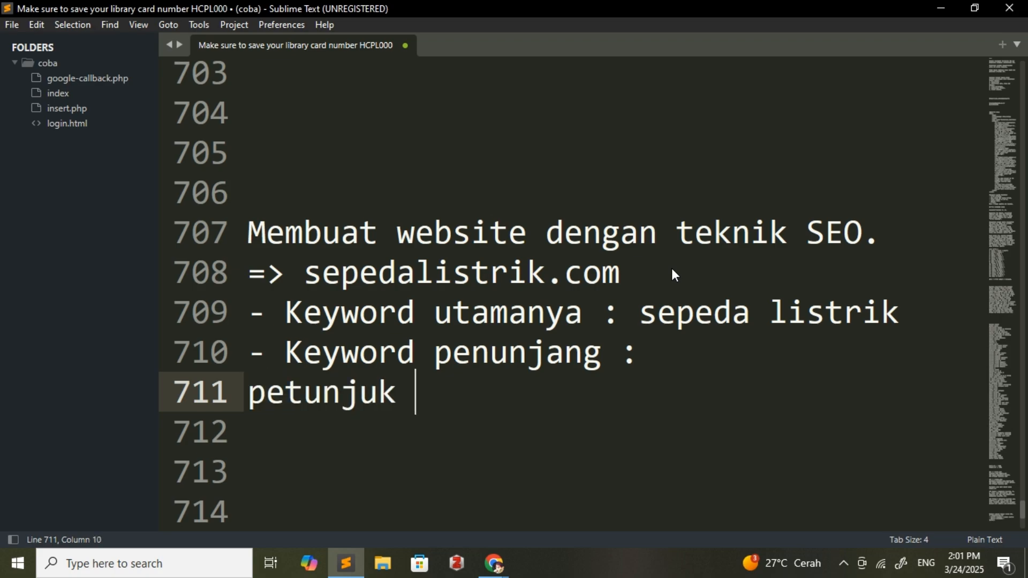
type("pengguna")
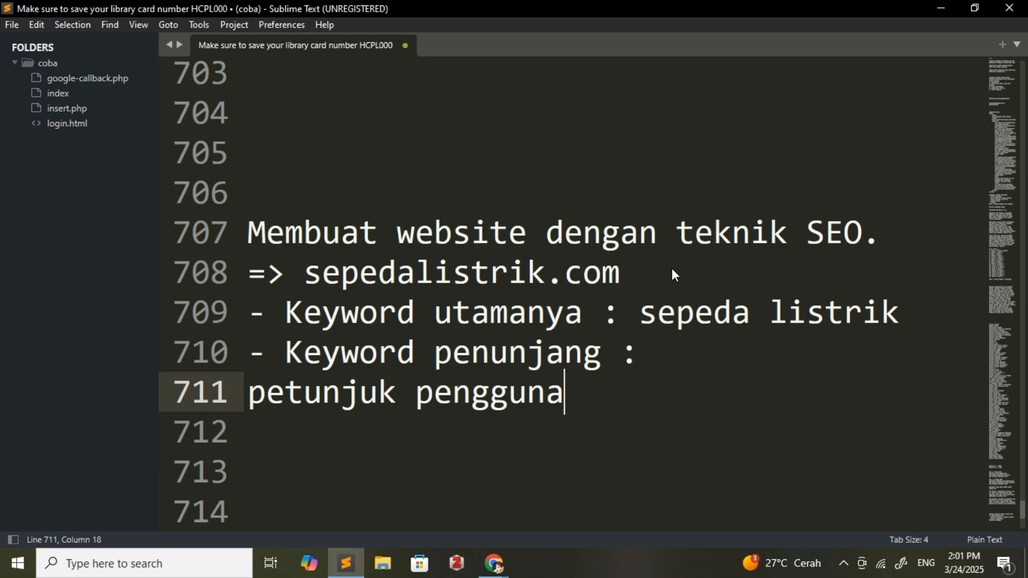
type("an sepeda listrik")
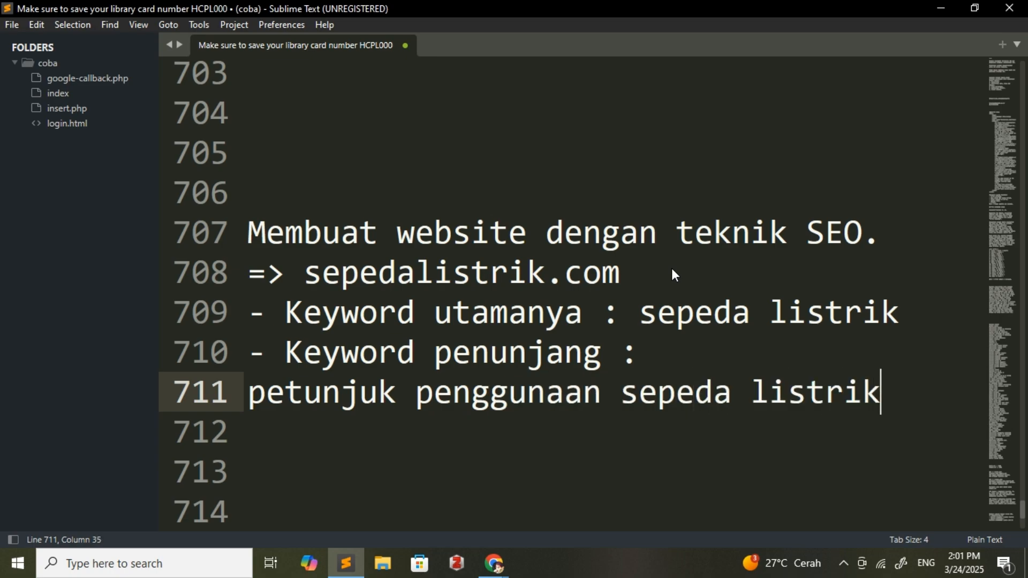
key("Return")
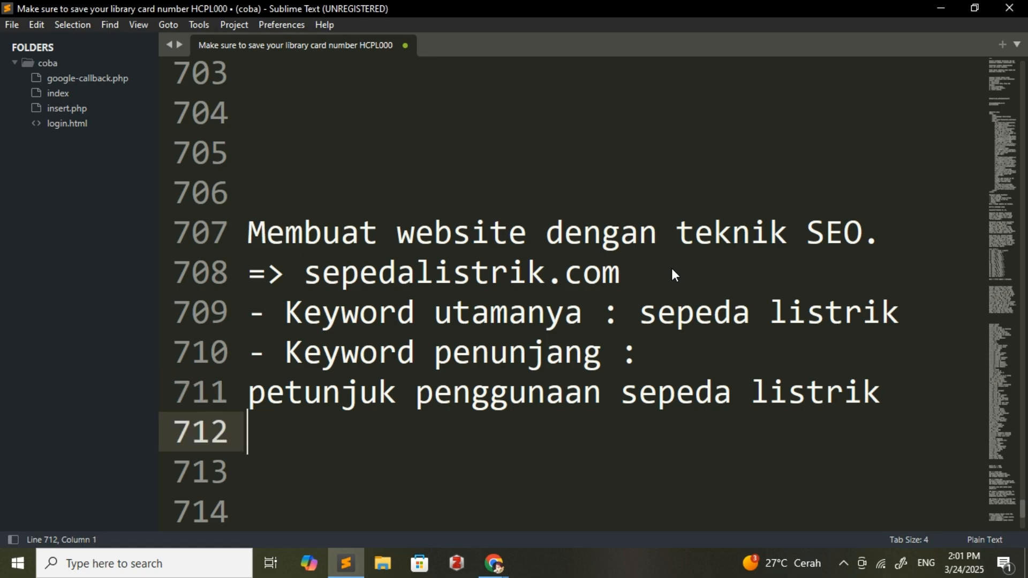
left_click(257, 404)
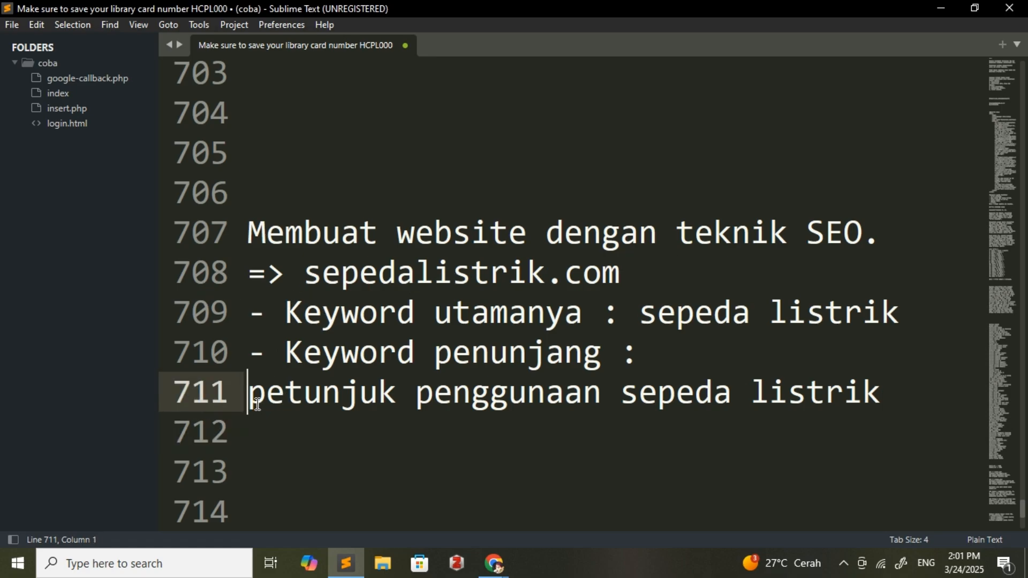
type(">")
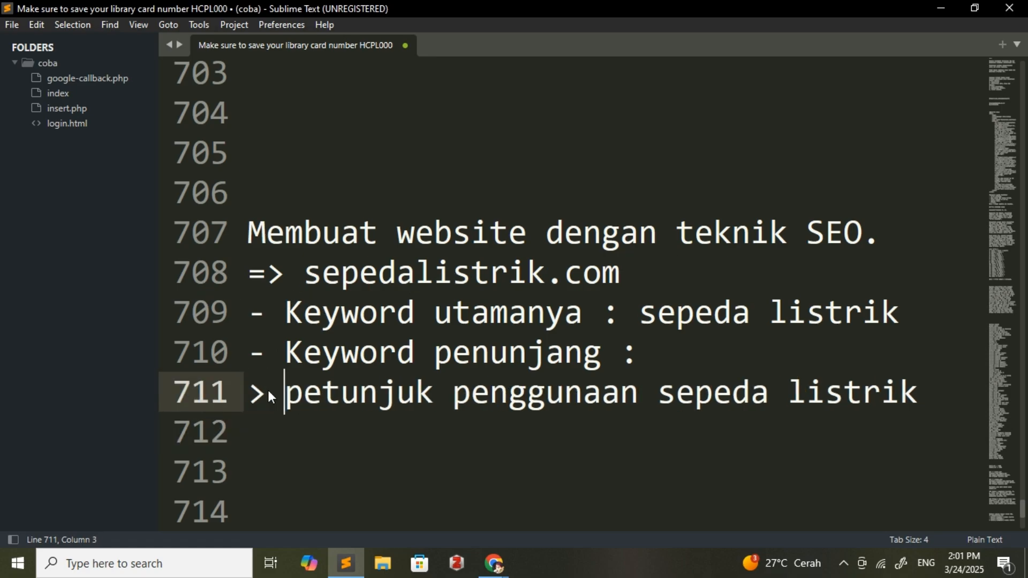
- Add "> Jenis-jenis sepeda listrik" as the second supporting keyword on a new line below the first
left_click(936, 405)
key("Return")
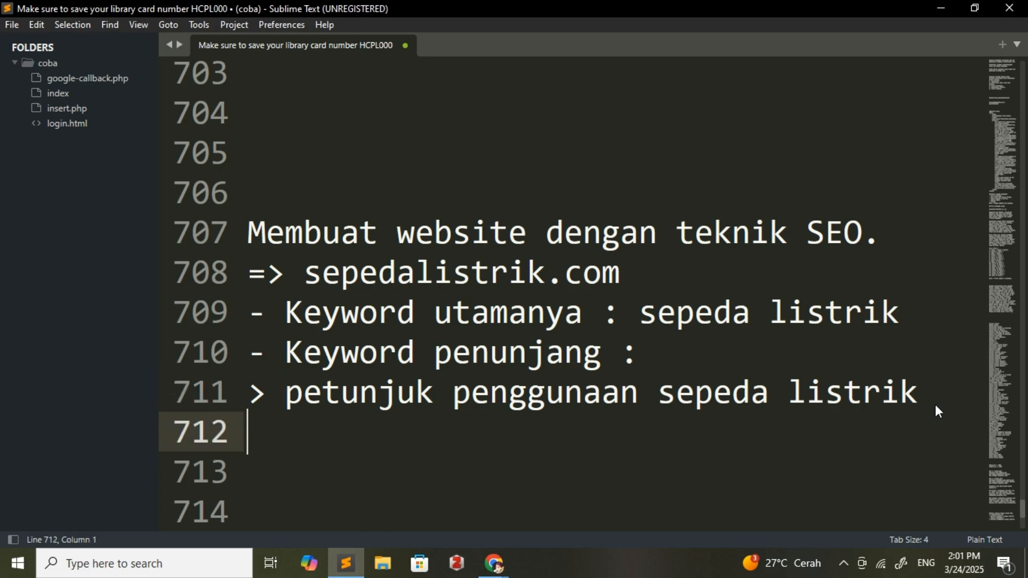
type("> Jenis")
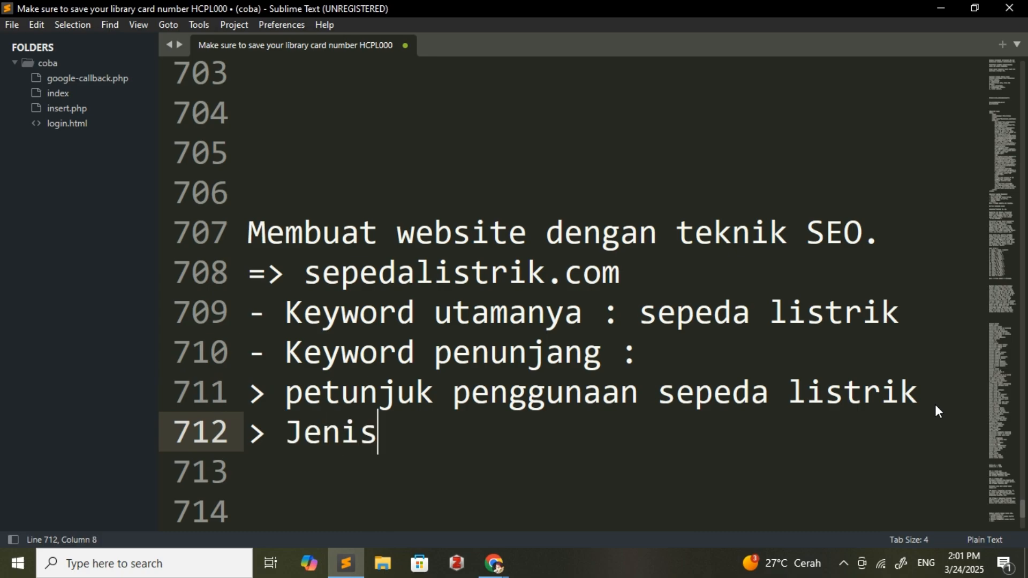
type("-jenis sepe")
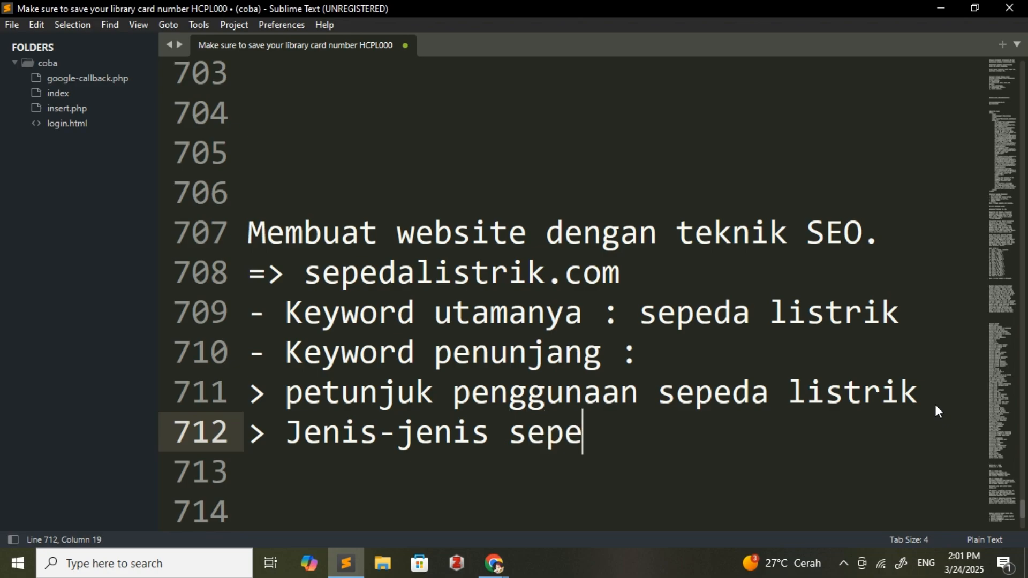
type("da listri")
type("k")
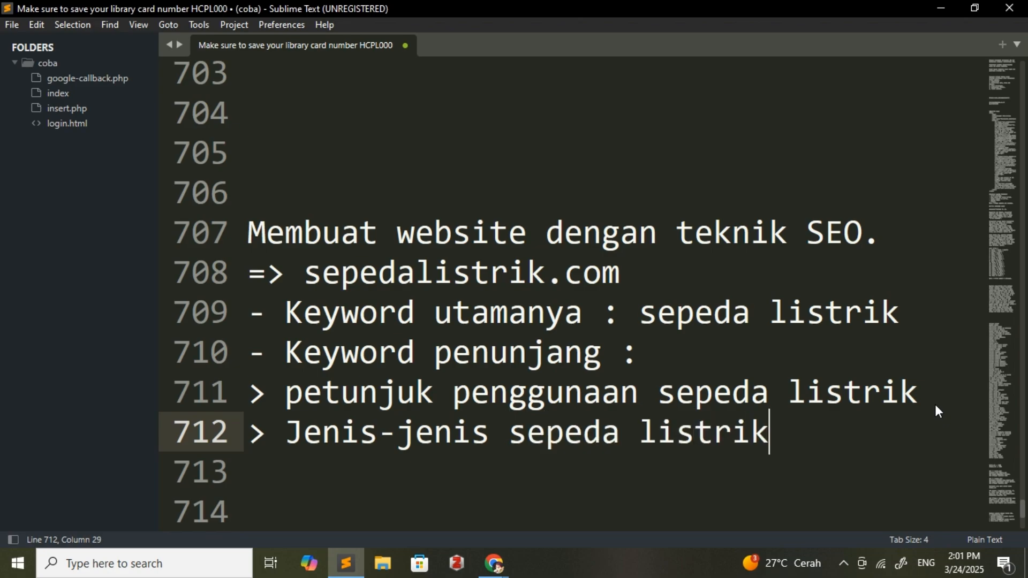
- Capitalize the first letter of the first supporting keyword so it starts with "Petunjuk"
left_click(304, 396)
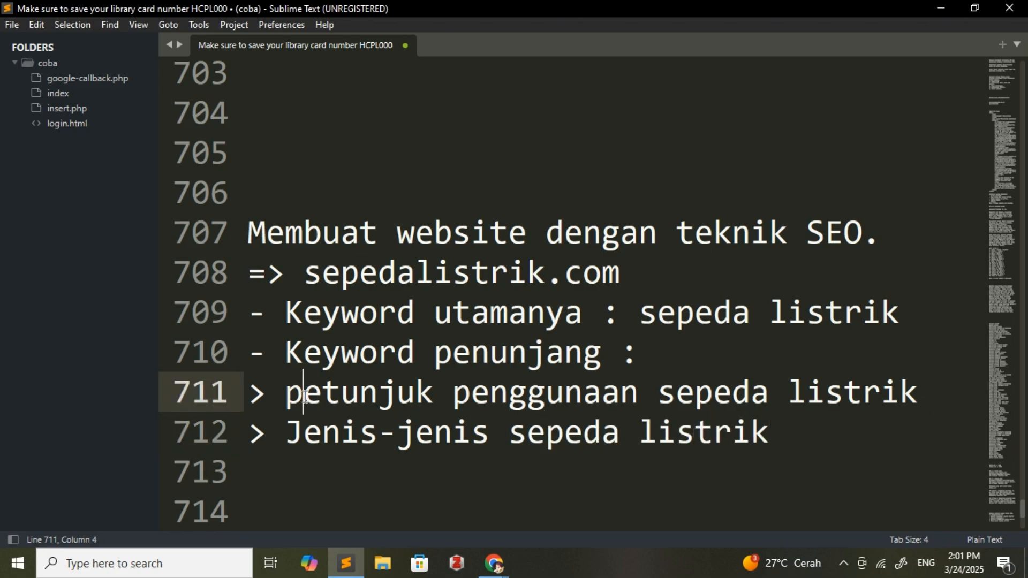
key("BackSpace")
type("P")
- Add "> Harga sepeda listrik" as the third supporting keyword below "Jenis-jenis sepeda listrik"
left_click(777, 443)
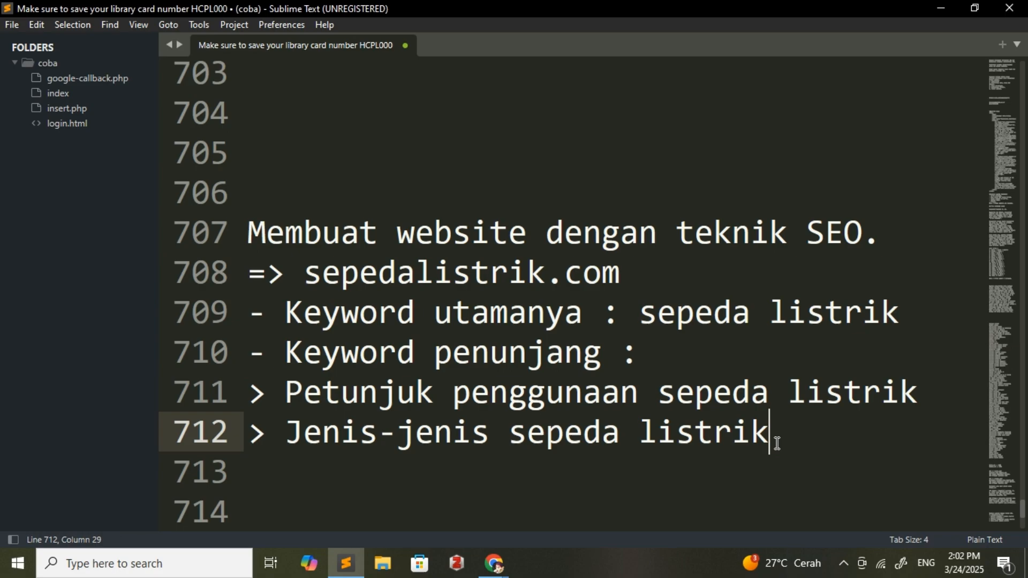
key("Return")
type("> ")
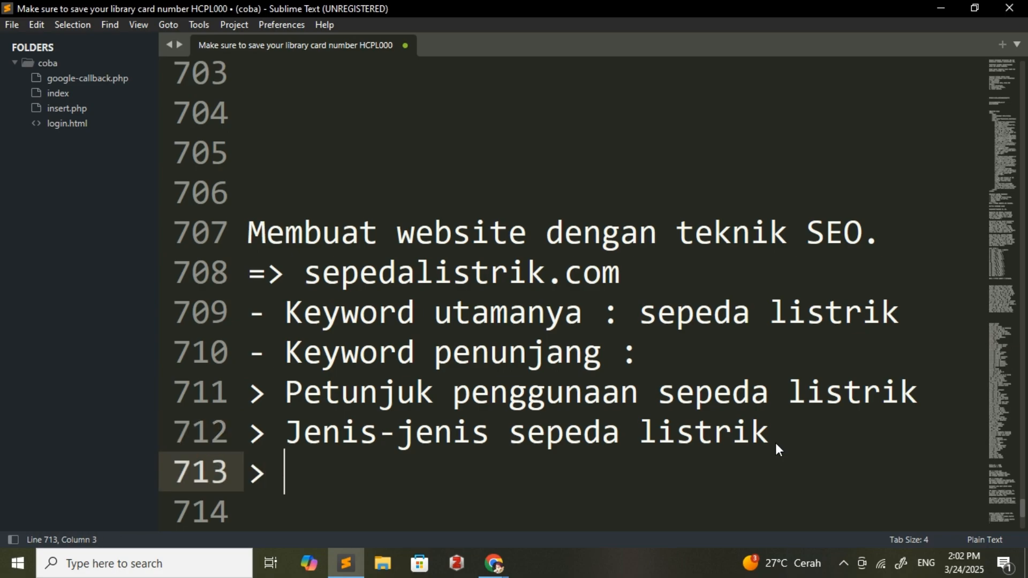
type("Harga ")
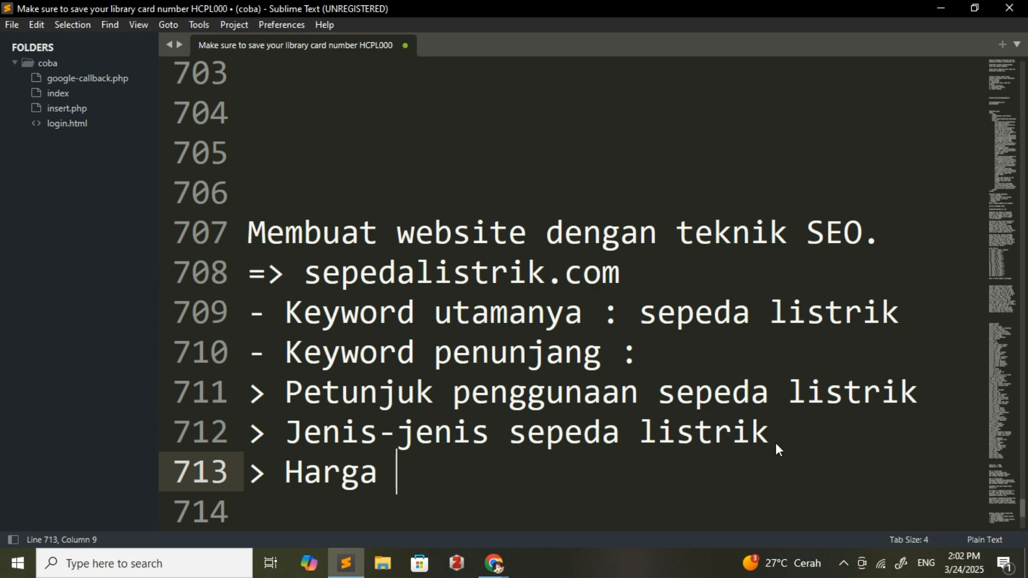
type("Sepeda l")
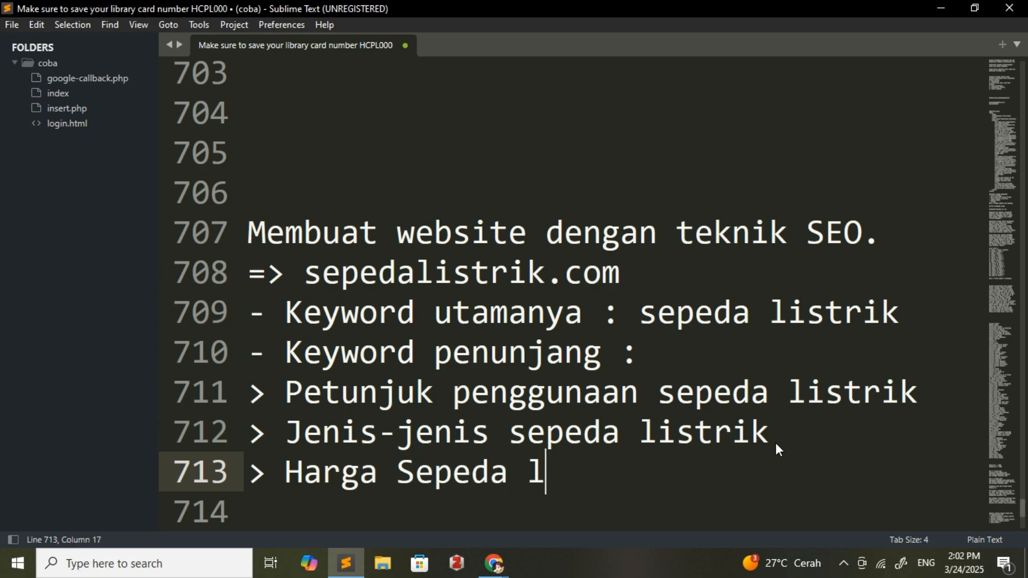
key("BackSpace")
key("BackSpace")
key("BackSpace")
key("BackSpace")
key("BackSpace")
key("BackSpace")
key("BackSpace")
key("BackSpace")
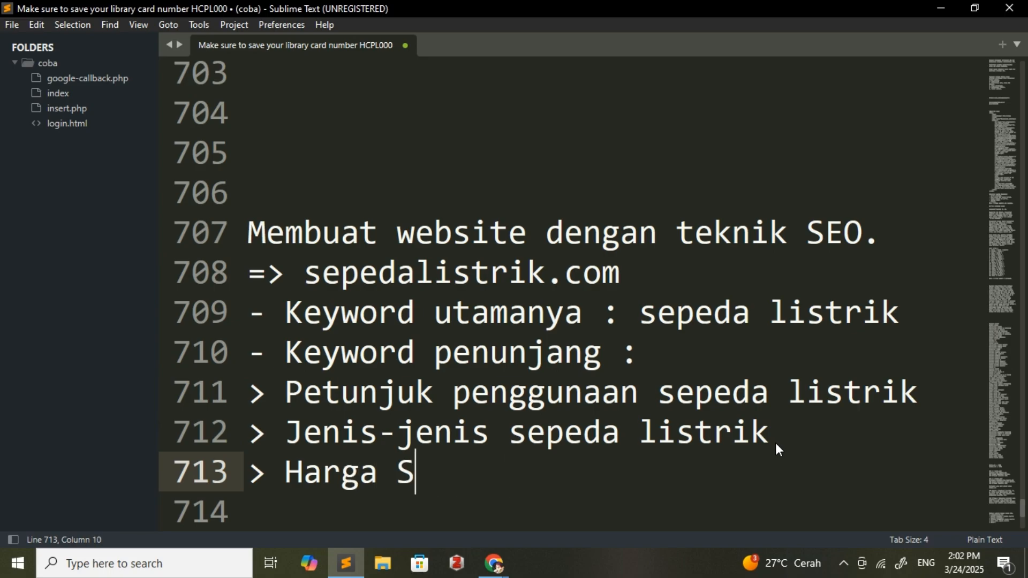
type("sepeda lis")
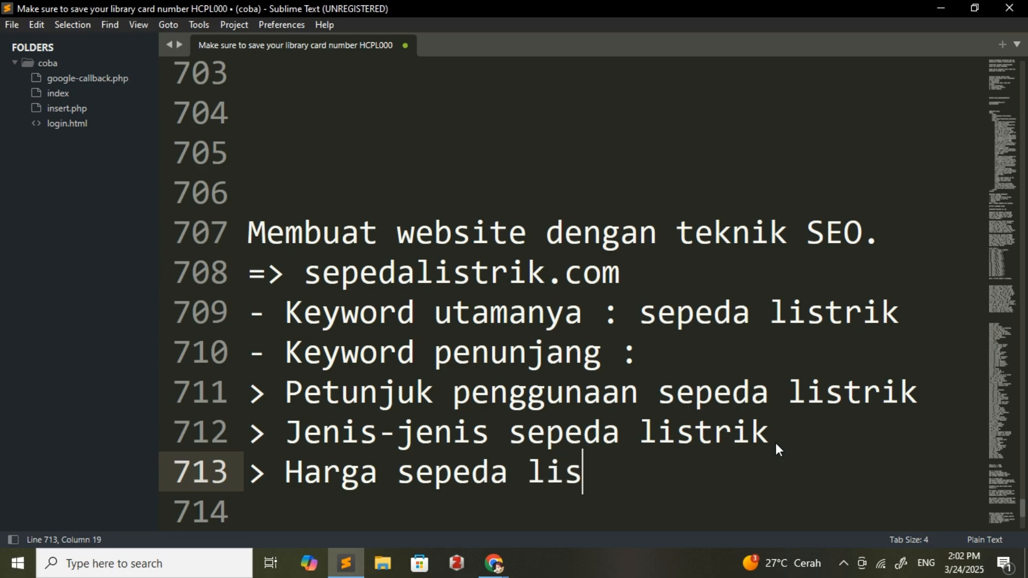
type("trik")
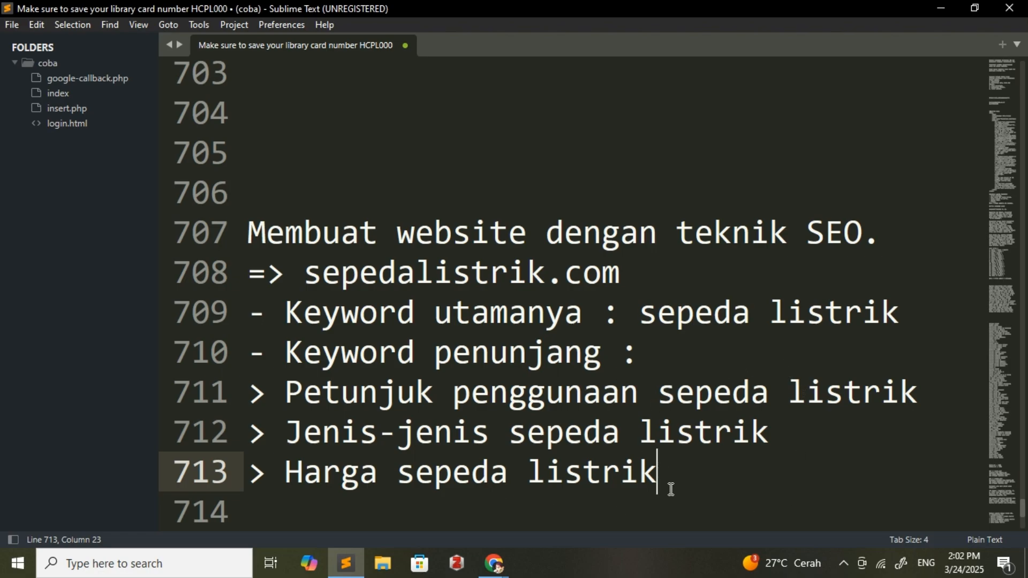
left_click_drag(902, 315, 630, 327)
left_click(688, 349)
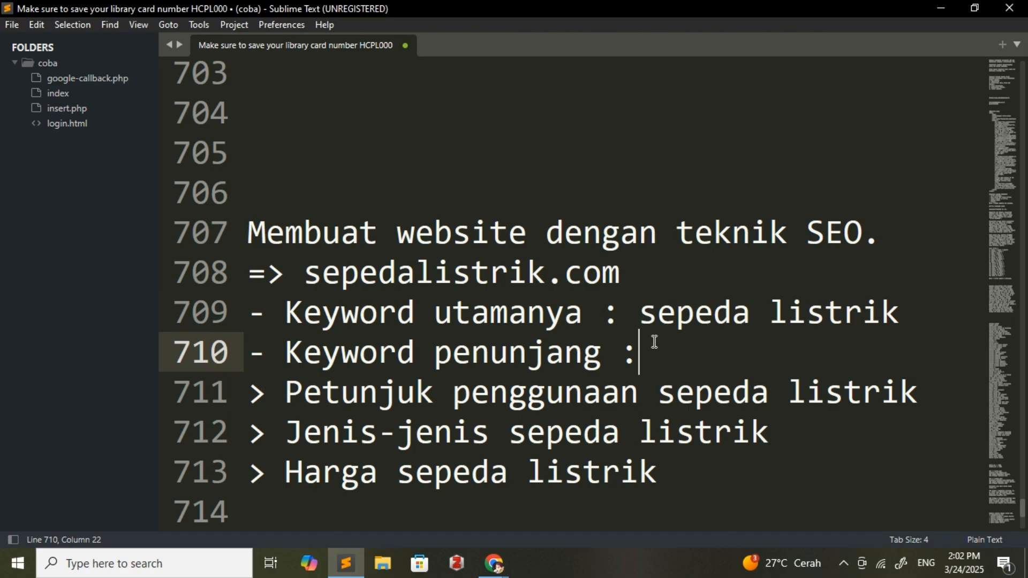
- Leave a blank line below the list and write "Search engine -> Akan mendefinisikan bahwa website ini adalah website yang fokus dengan sepeda listrik."
left_click(667, 478)
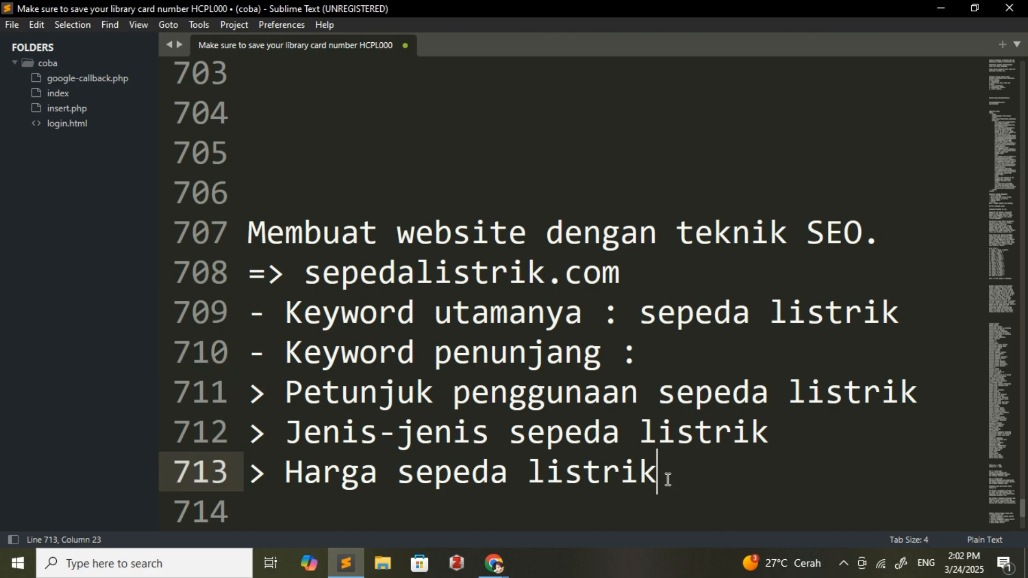
key("Return")
key("Return")
type("S")
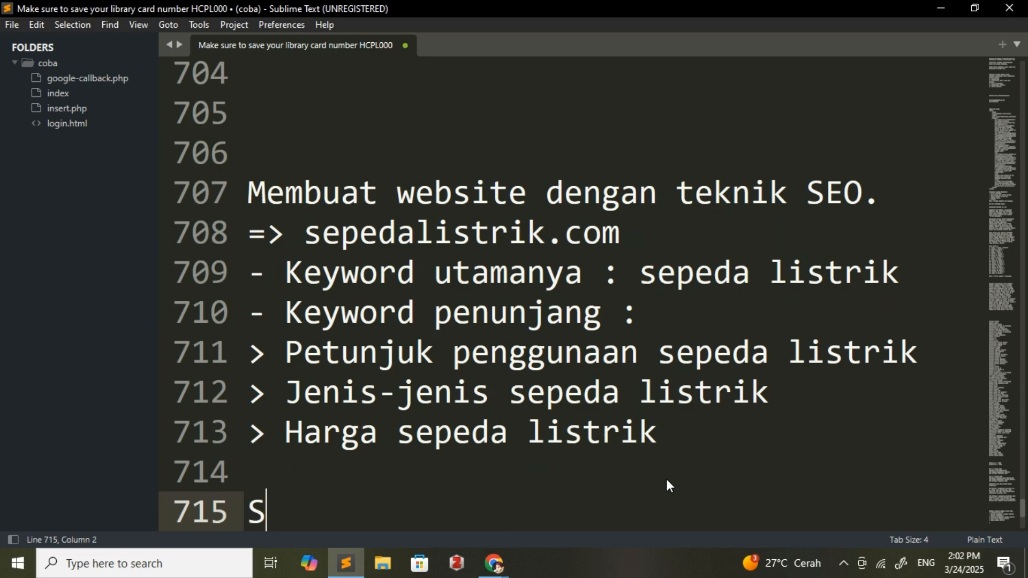
type("earch engi")
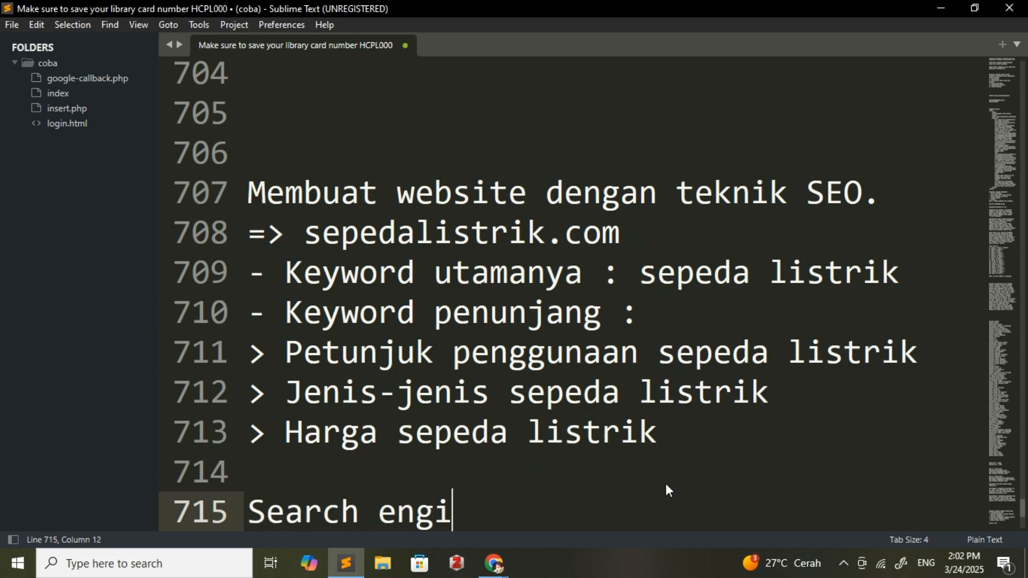
type("ne -")
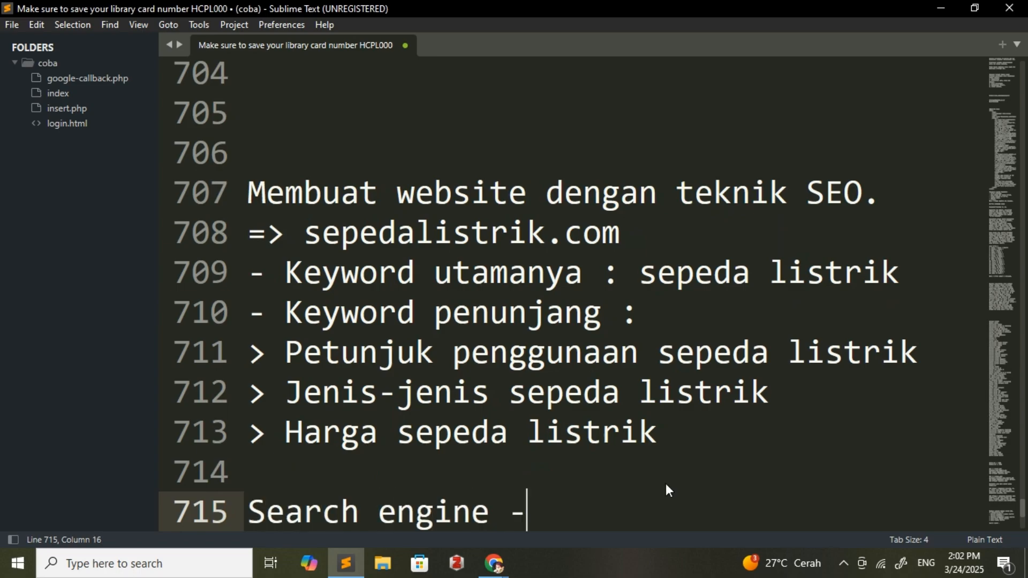
type("> Aka")
key("BackSpace")
type("Akan mendef")
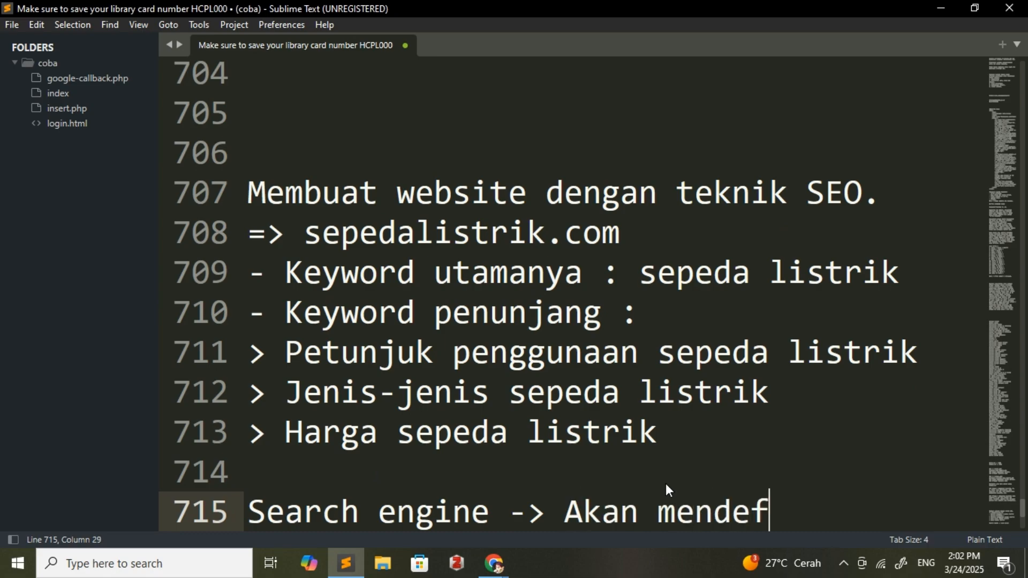
type("inisikan ")
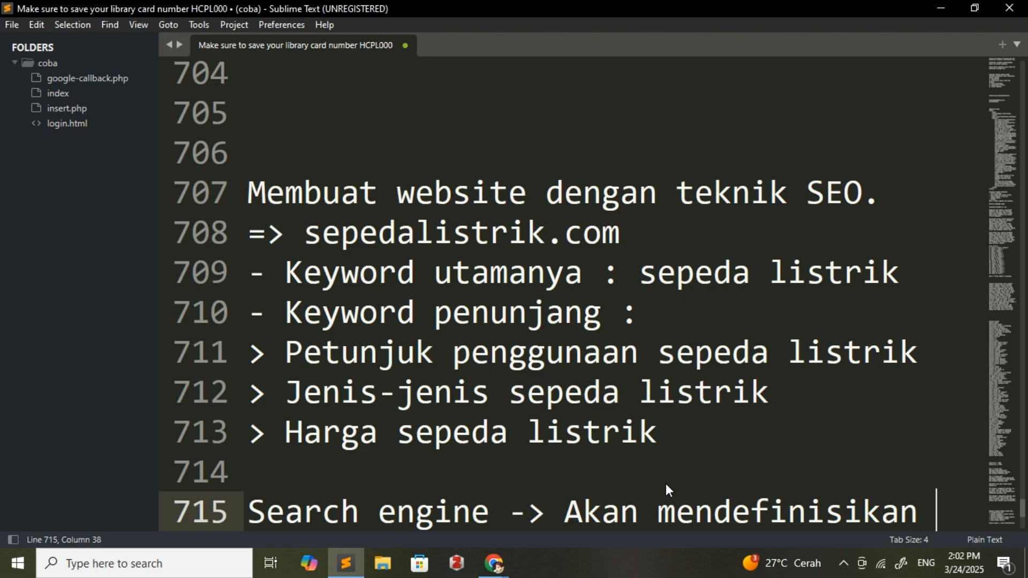
type("bahwa websit")
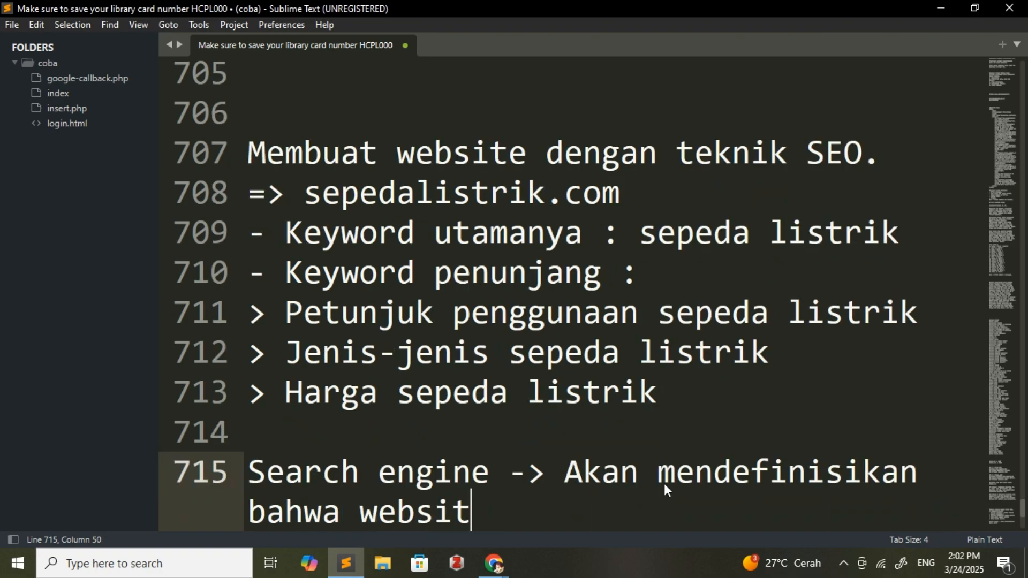
type("e ini adal")
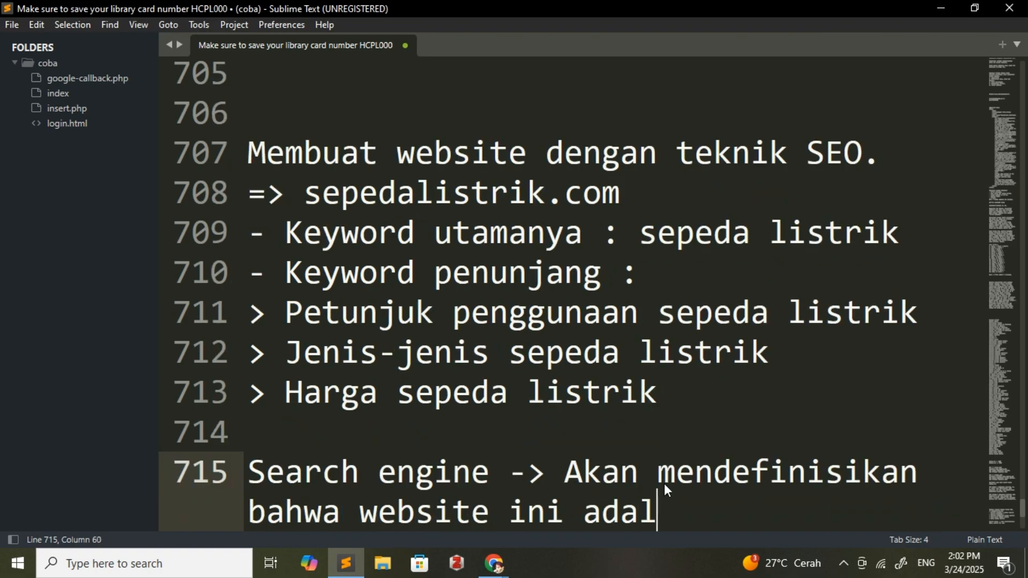
type("ah website ")
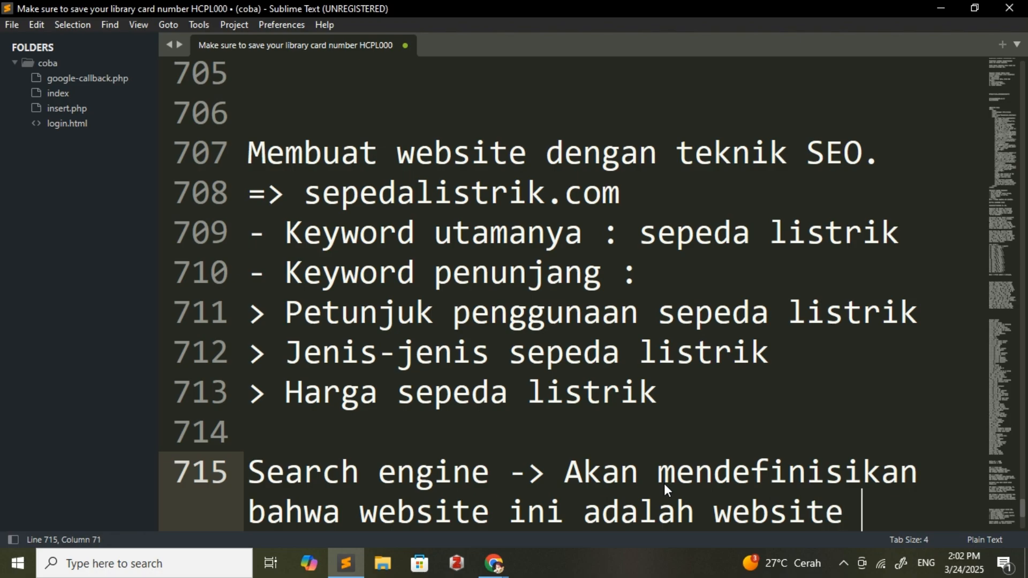
type("yang fokus den")
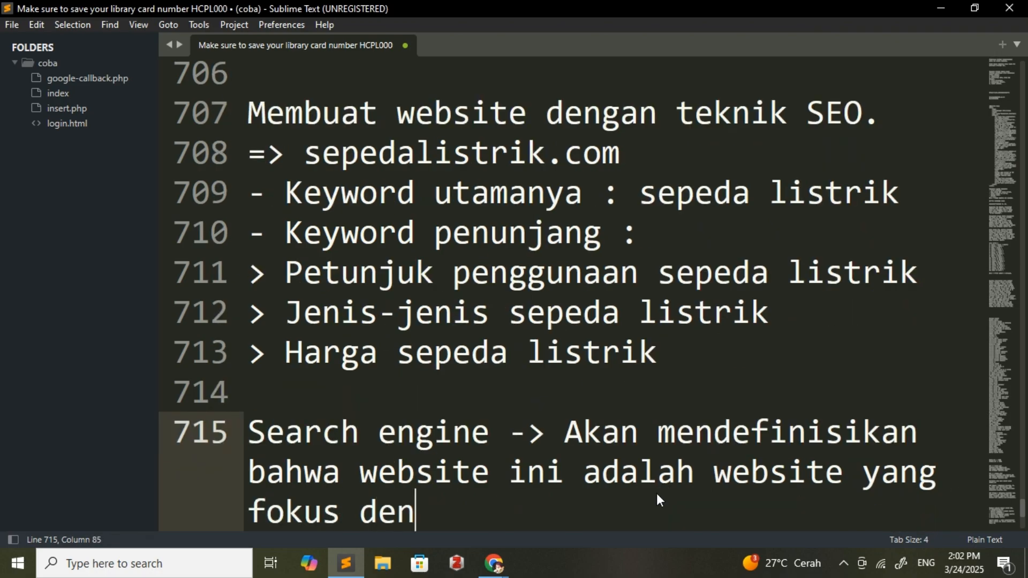
type("gan sepeda listrk")
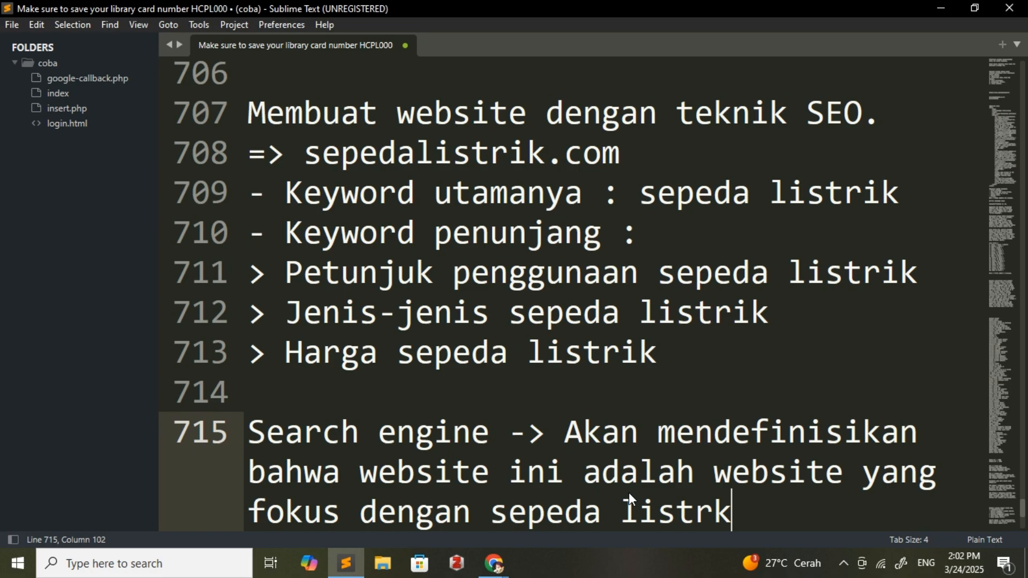
key("BackSpace")
type("ik.")
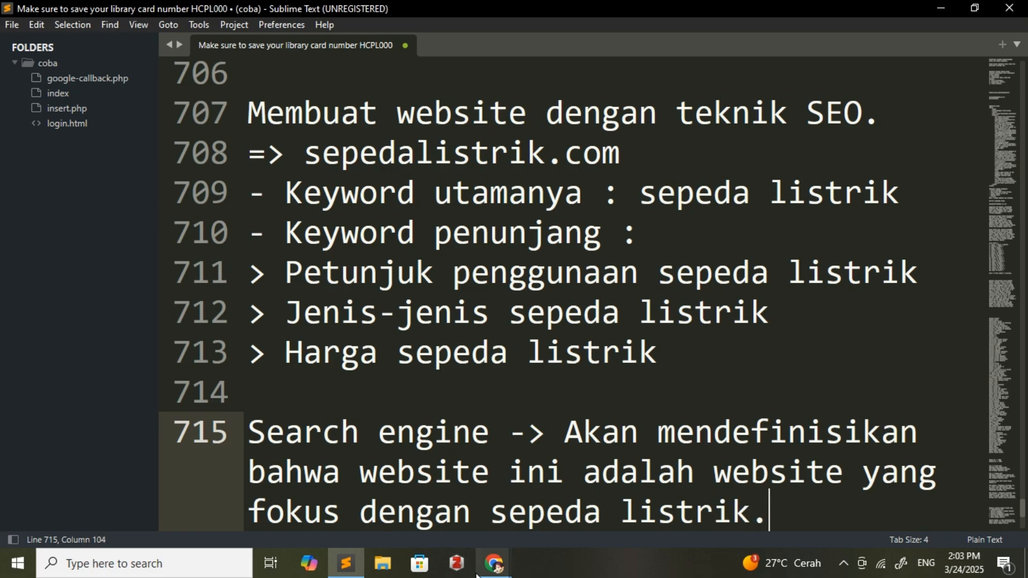
scroll(548, 467, "down", 1)
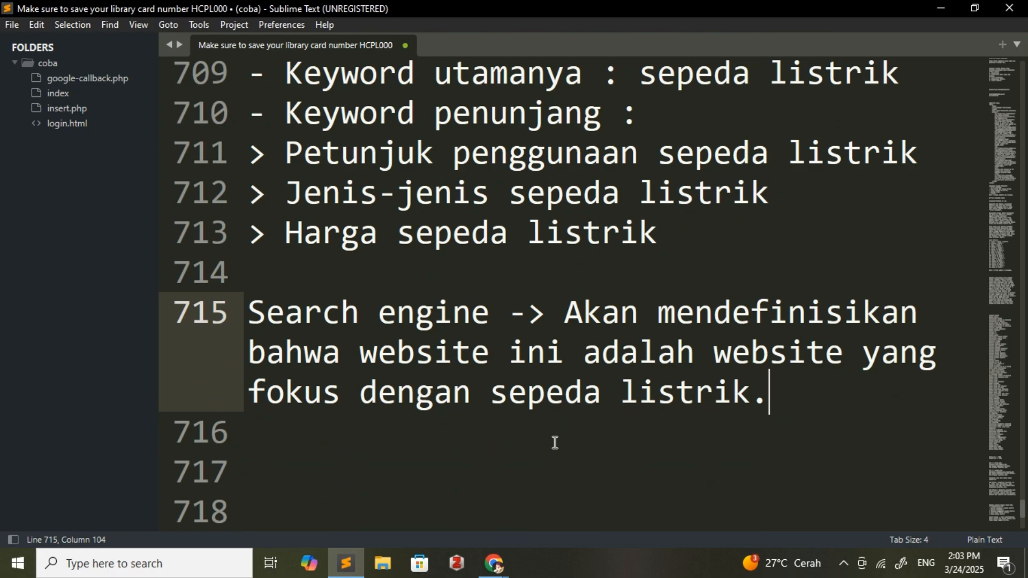
scroll(554, 442, "up", 1)
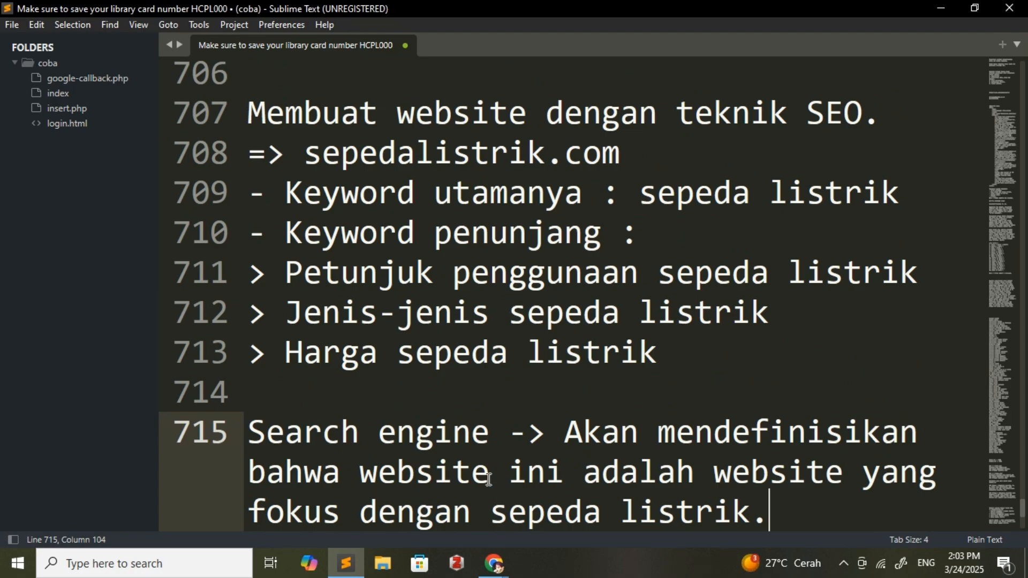
scroll(566, 430, "down", 1)
scroll(567, 430, "down", 1)
- Switch to the Semrush keyword strategy page in Chrome and open the Position Tracking tool
left_click(493, 563)
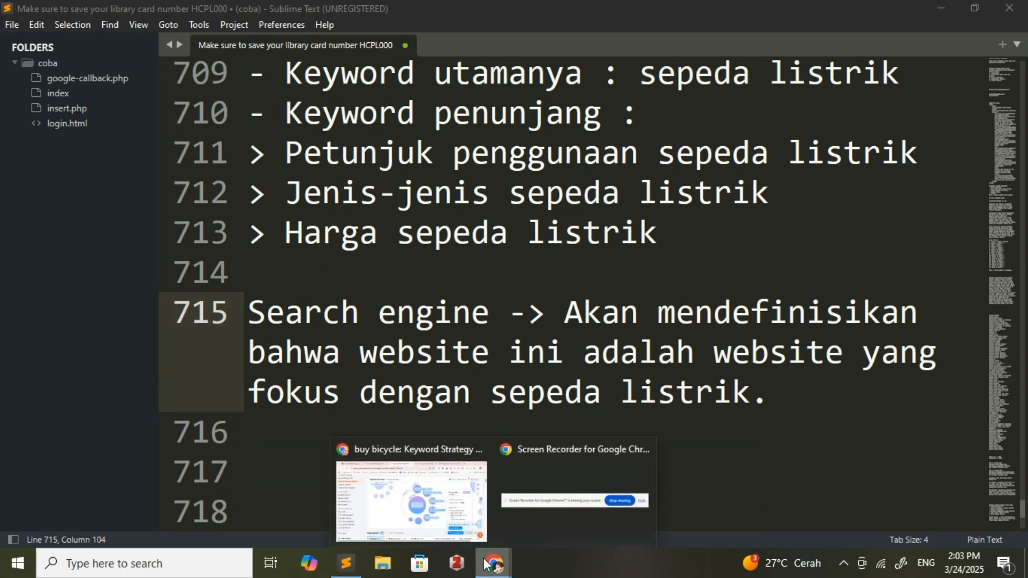
left_click(402, 518)
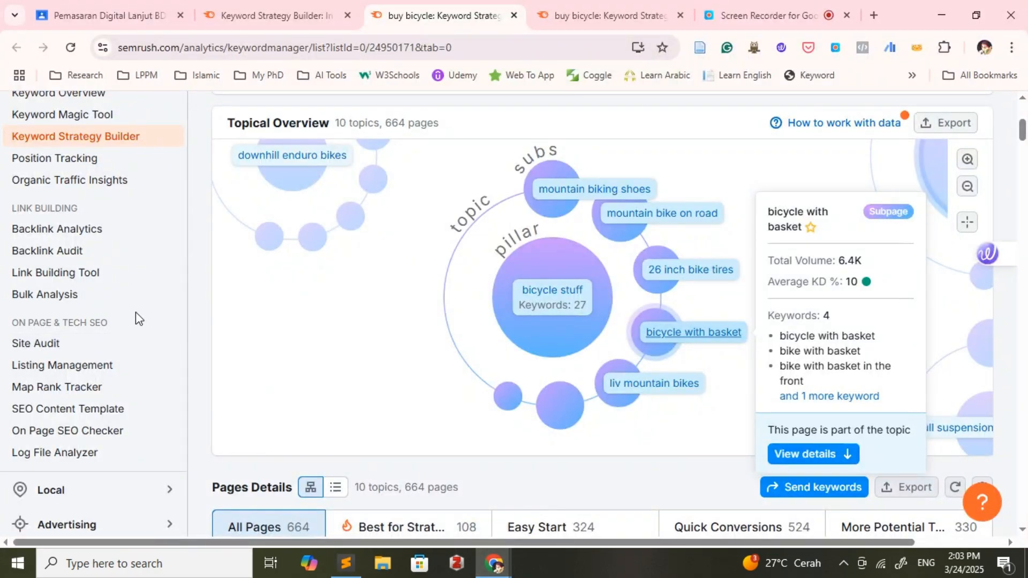
left_click(71, 162)
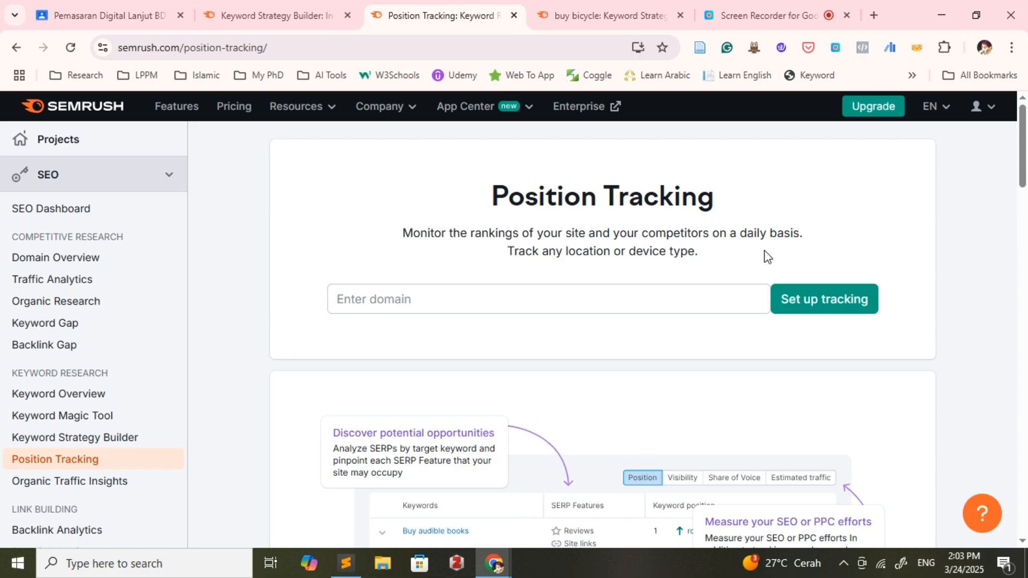
- Enter detik.com as the domain for Position Tracking
left_click(411, 299)
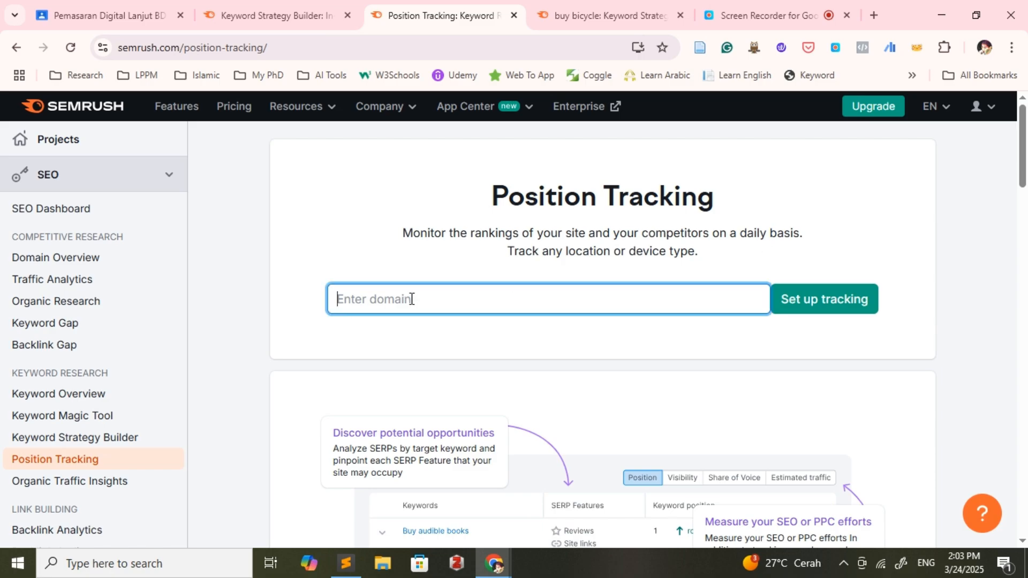
type("detik.com")
scroll(489, 396, "down", 1)
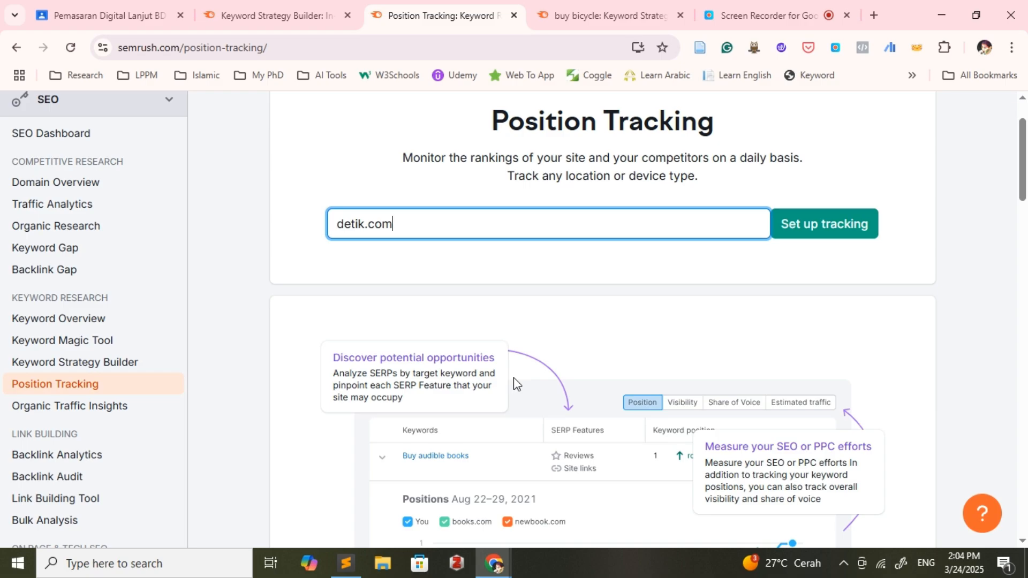
scroll(519, 381, "up", 1)
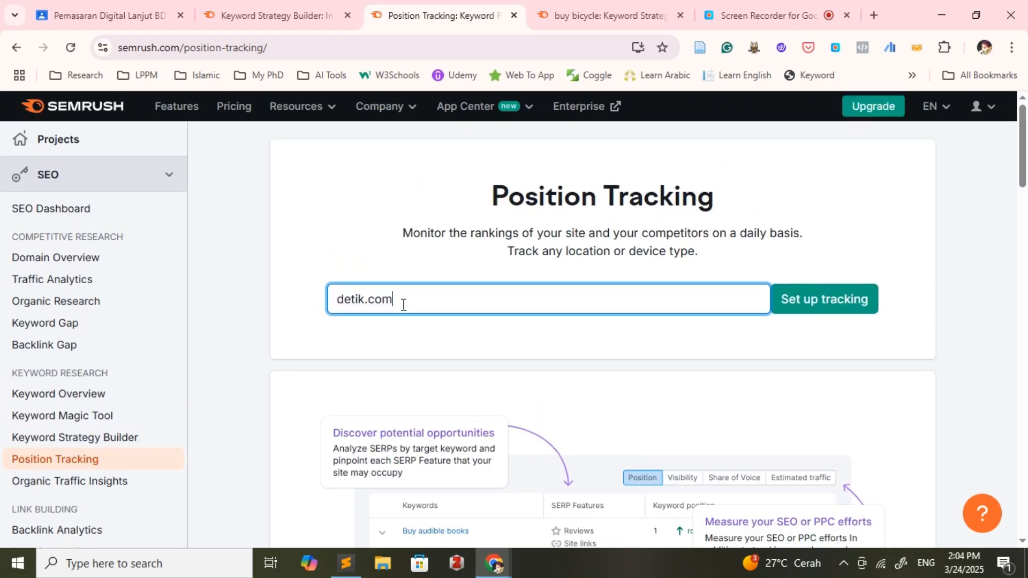
left_click_drag(391, 299, 283, 286)
scroll(454, 396, "down", 1)
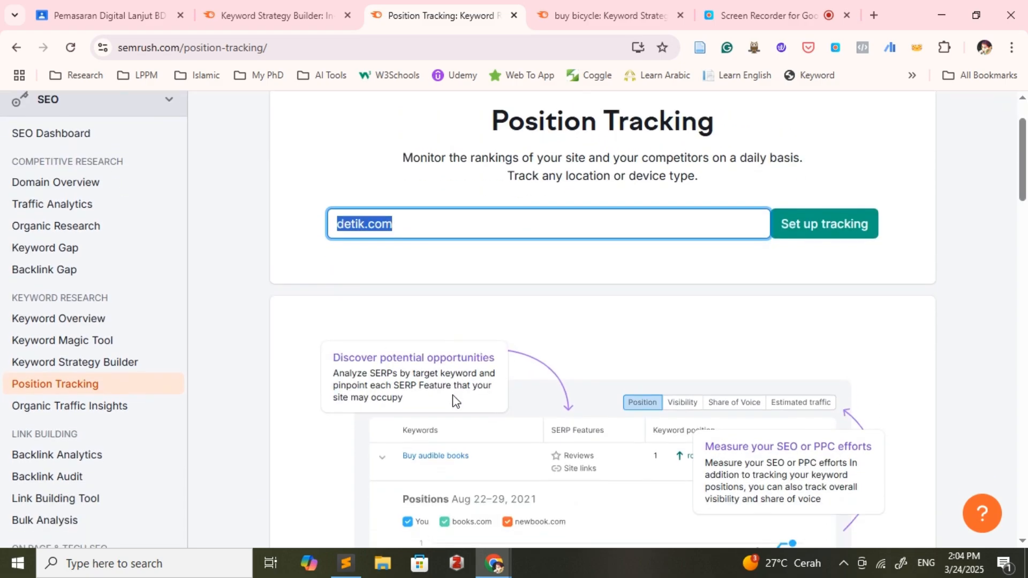
scroll(454, 396, "down", 3)
scroll(458, 390, "up", 4)
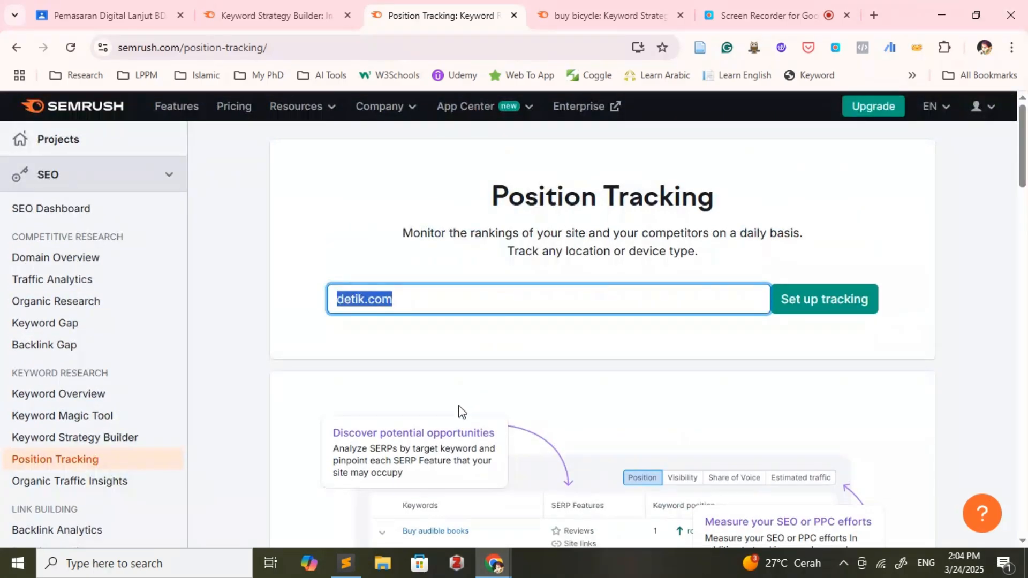
- Try to set up position tracking with "sepeda listrik" as the domain, and clear the domain entry
type("sepe")
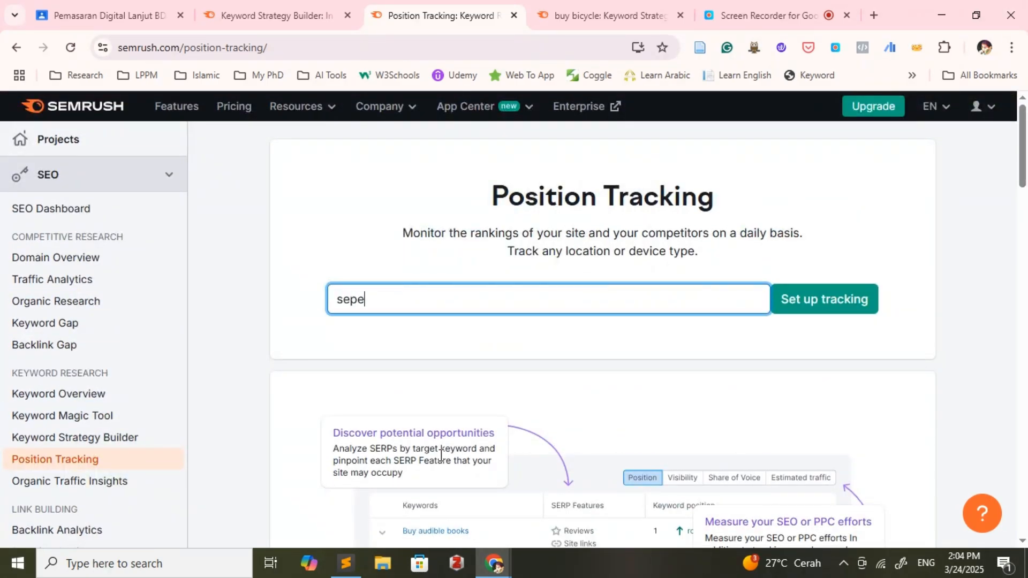
type("da listrik")
left_click(848, 305)
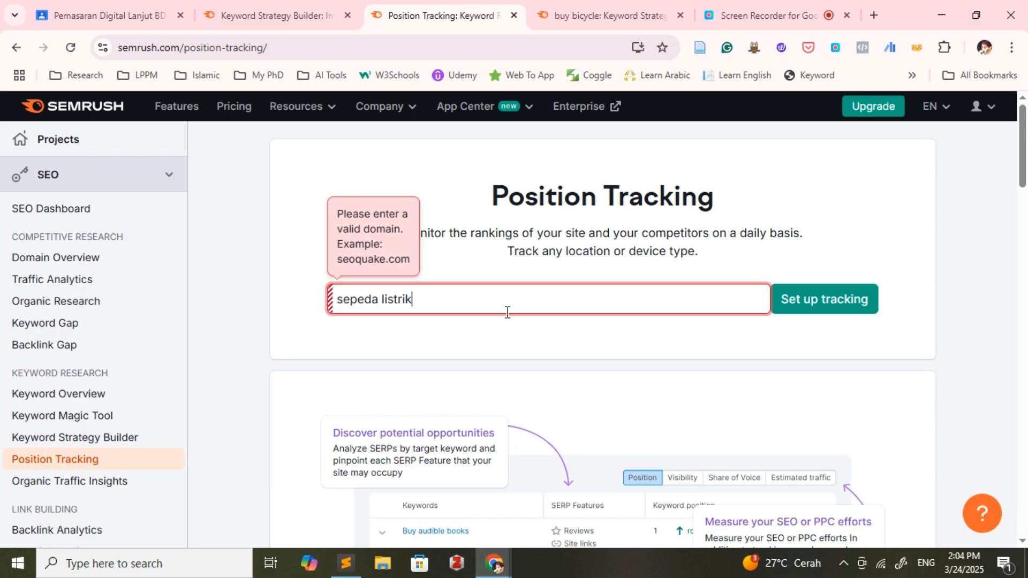
left_click_drag(507, 312, 313, 304)
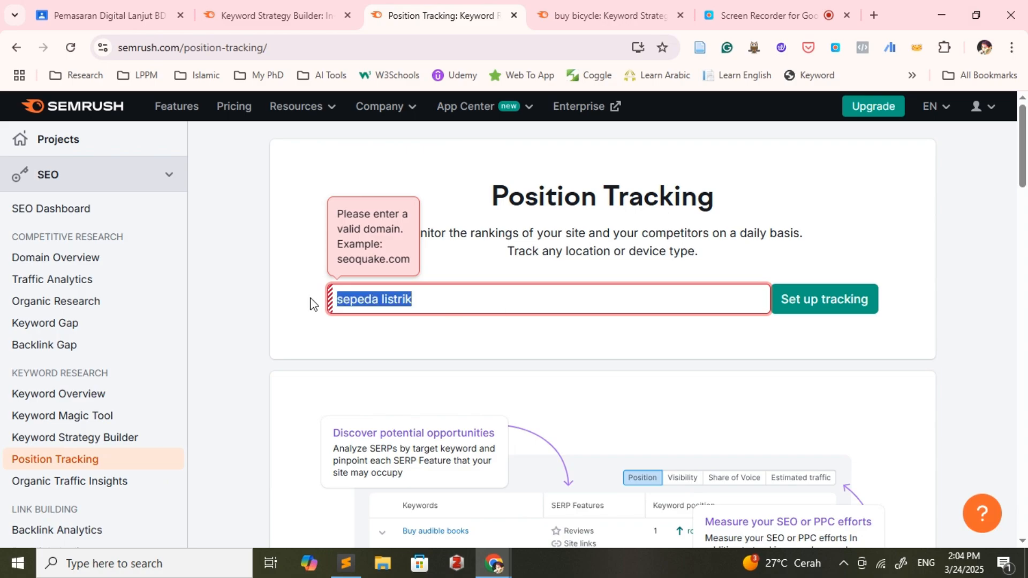
key("BackSpace")
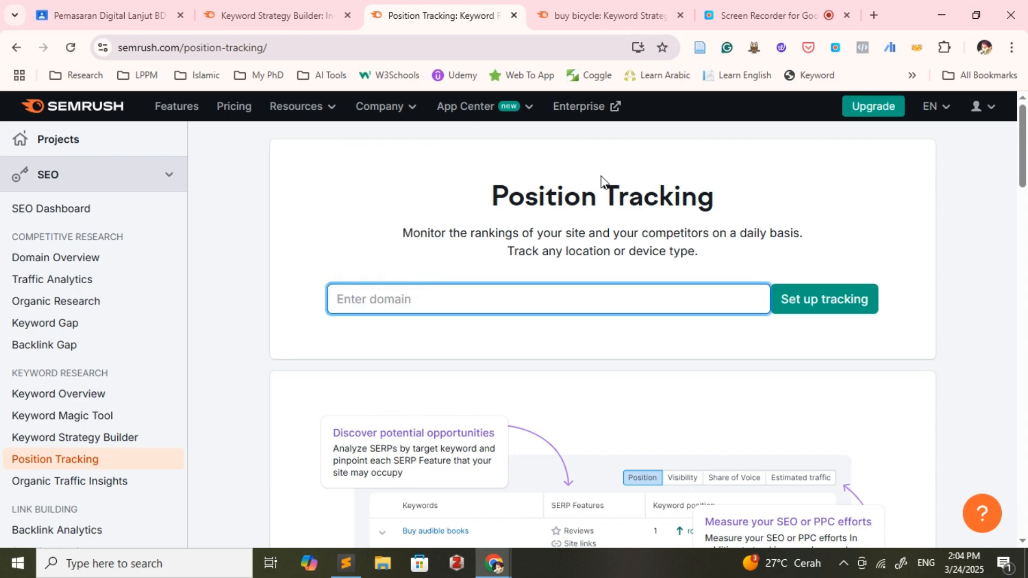
- Search Google for "sepeda listrik" in a new tab and look through the results for a website to track
left_click(873, 15)
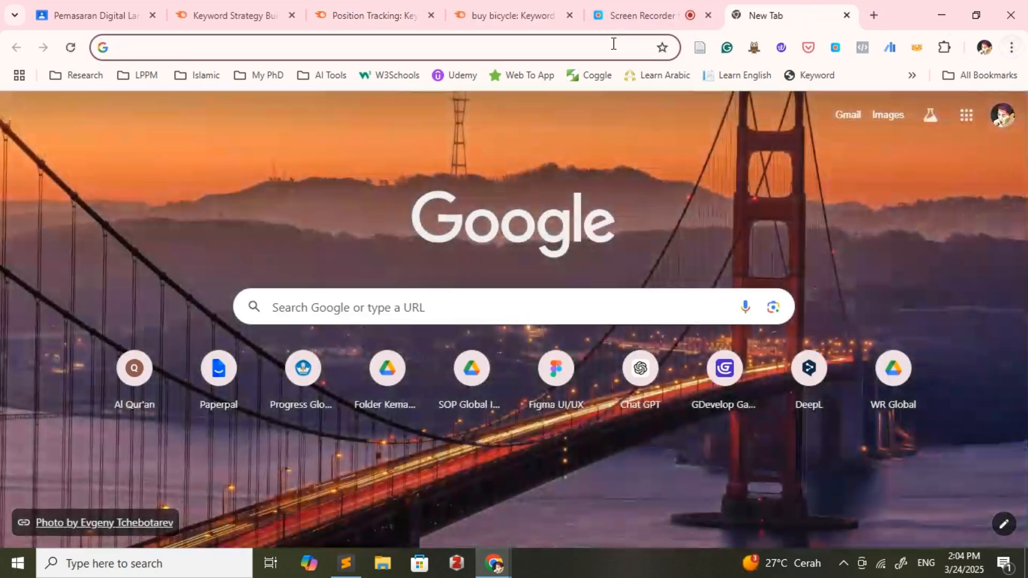
left_click(613, 44)
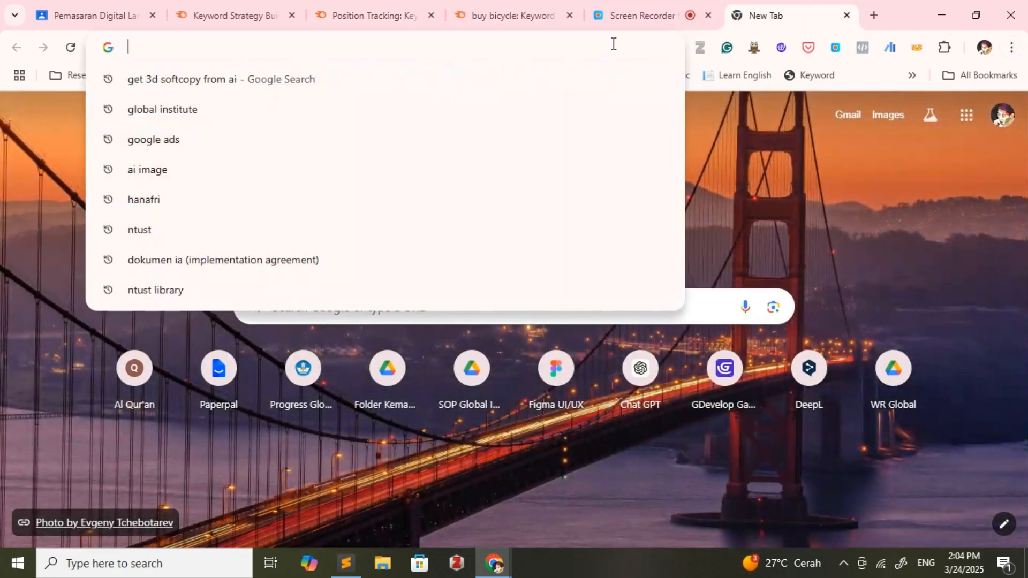
type("sp")
key("BackSpace")
type("e")
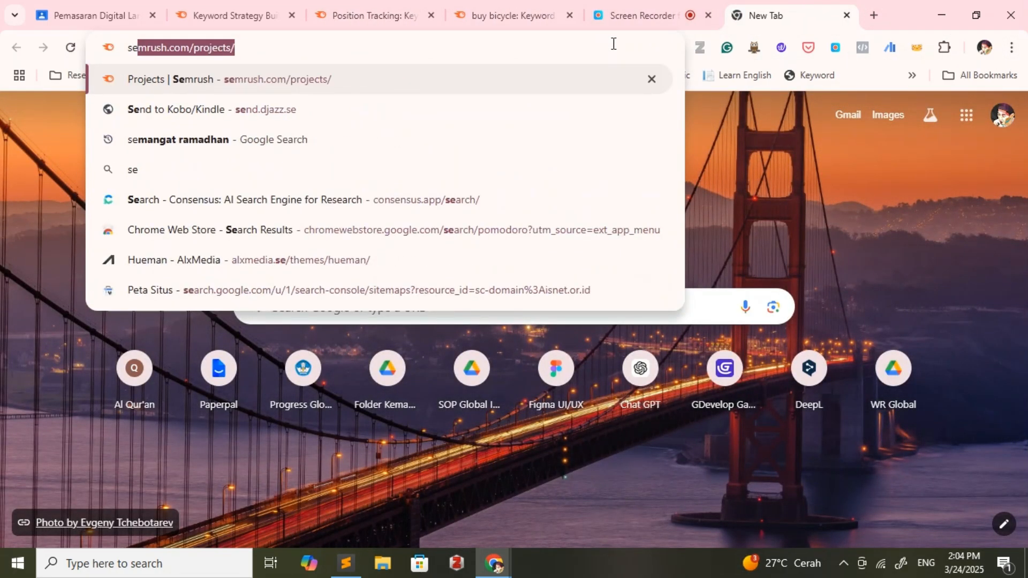
type("peda lus")
key("BackSpace")
key("BackSpace")
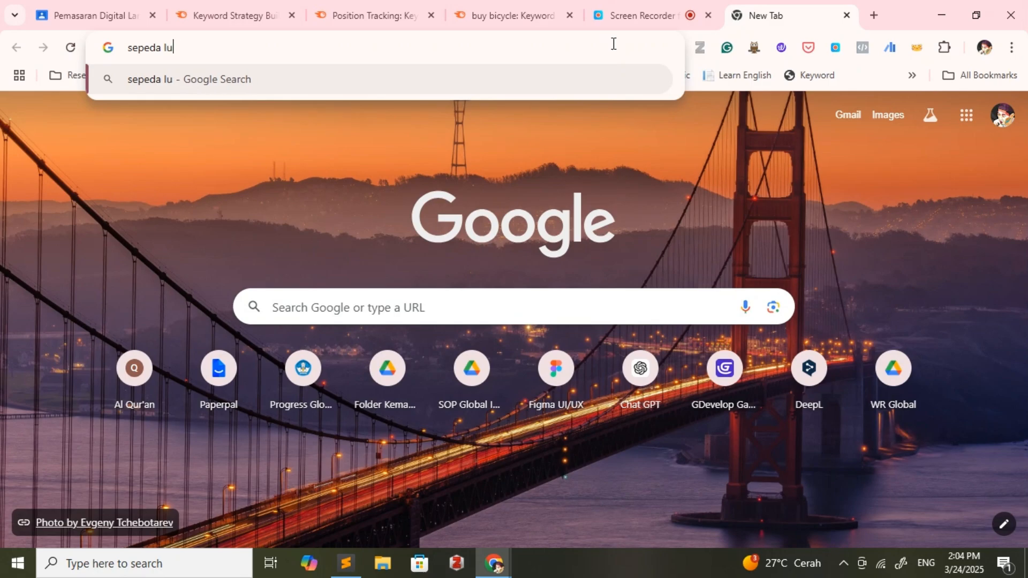
type("istrik")
key("Return")
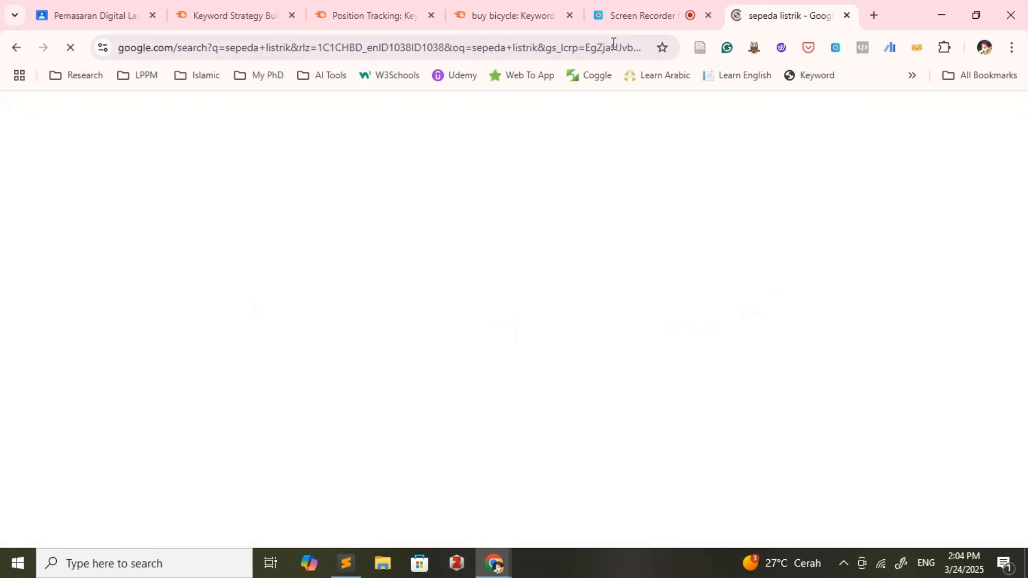
scroll(718, 354, "down", 10)
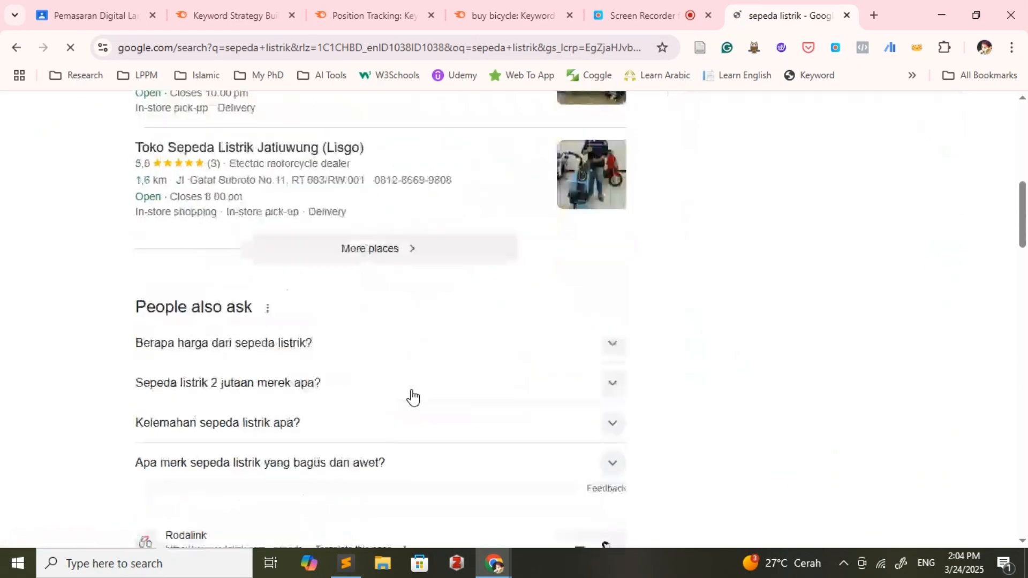
scroll(282, 402, "down", 3)
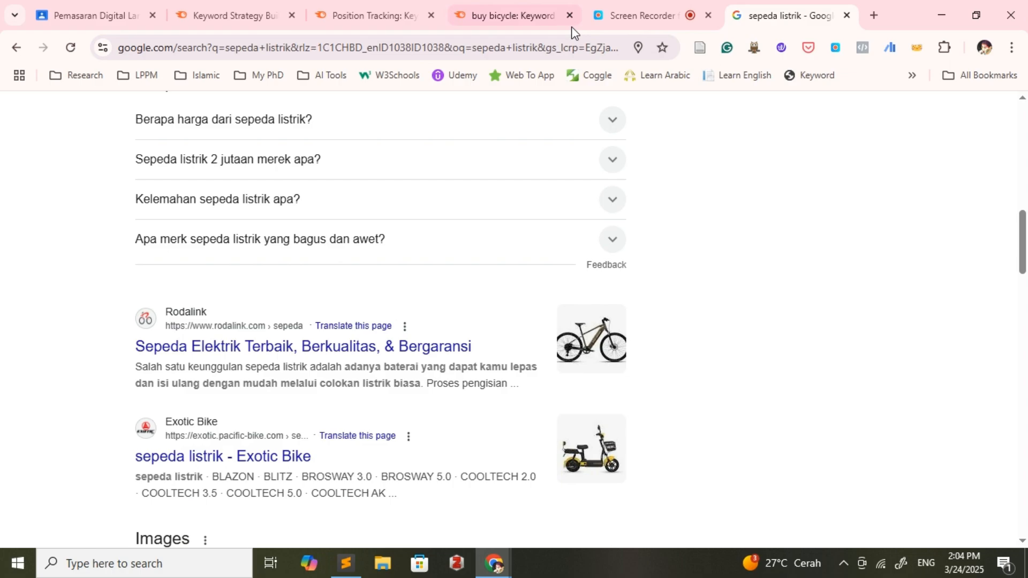
- Return to the Position Tracking page and set up tracking for the domain rodalink.com
left_click(388, 14)
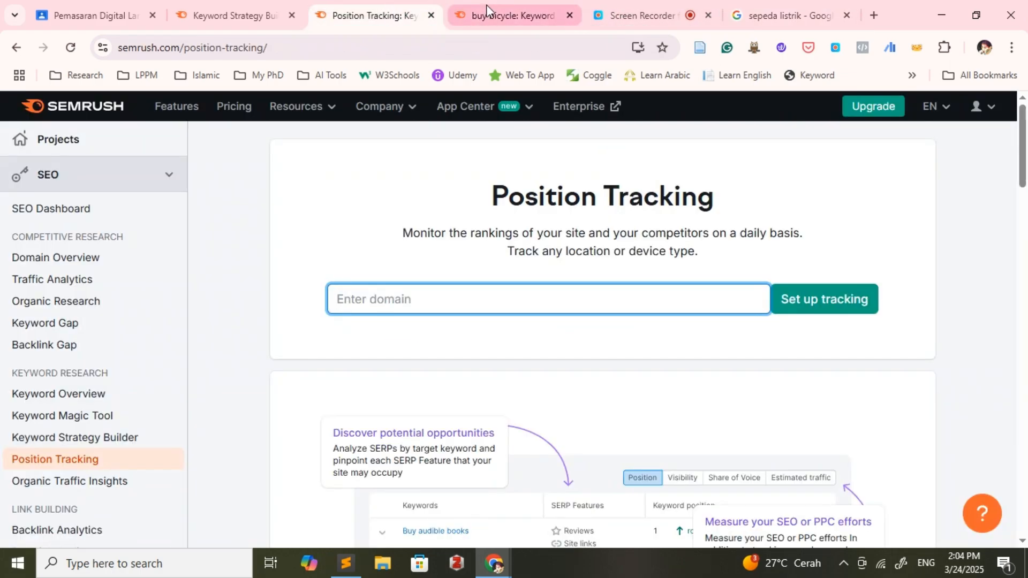
left_click(486, 9)
left_click(394, 2)
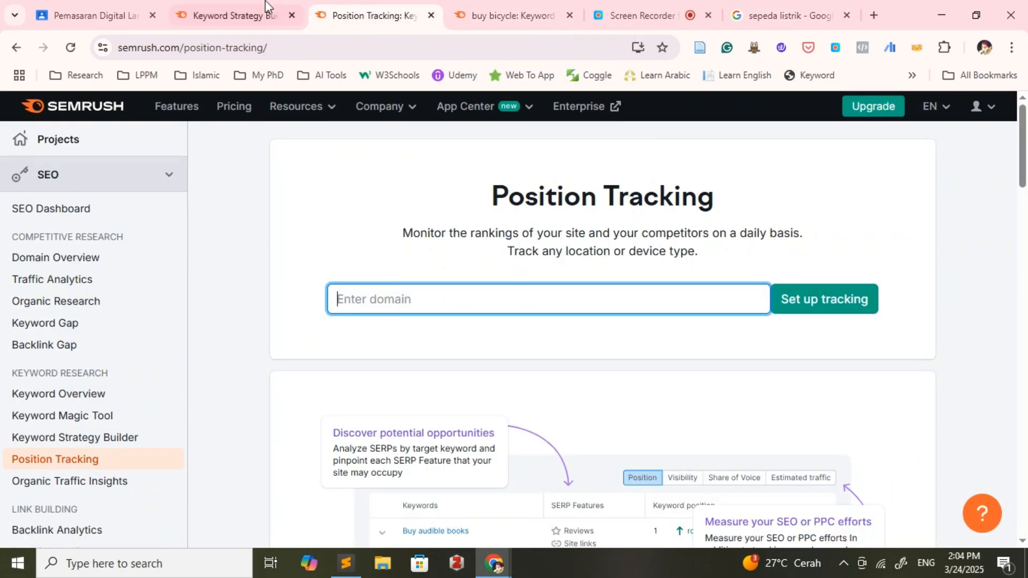
left_click(266, 8)
left_click(393, 2)
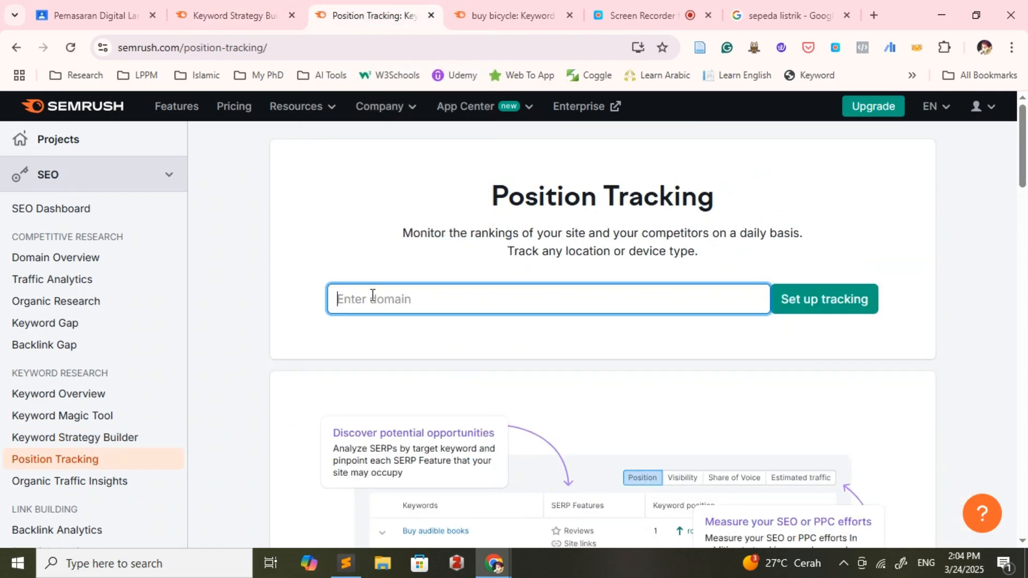
type("ra")
type("dal")
type("ink.com")
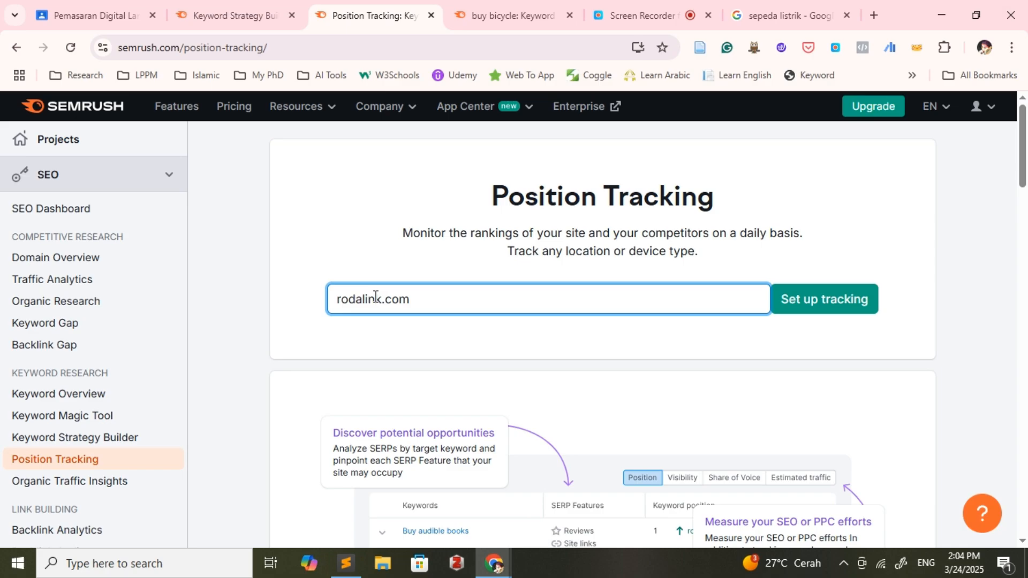
left_click(811, 302)
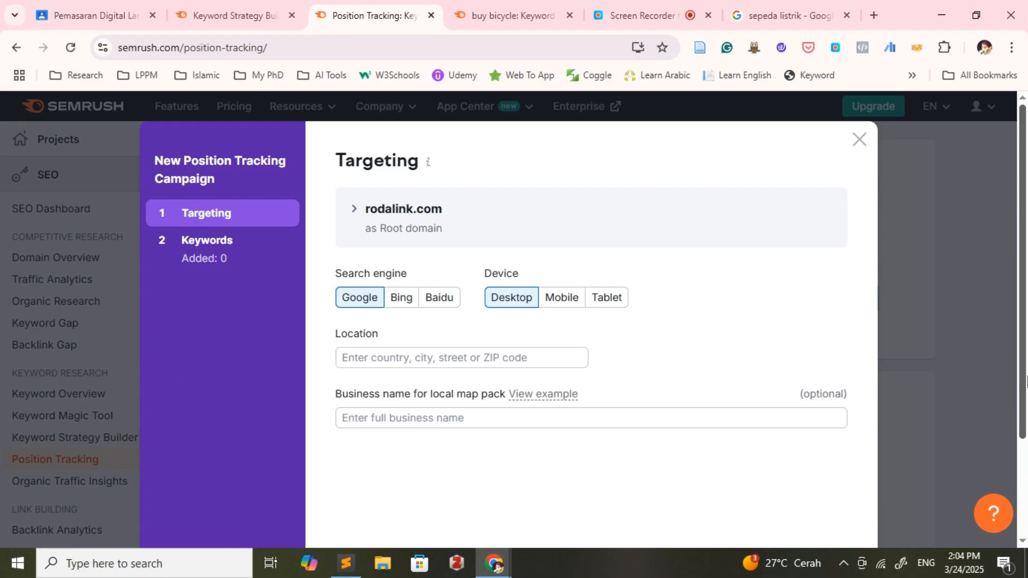
- Target the new campaign at Mobile devices on Google with Indonesia as the country location
scroll(676, 470, "down", 3)
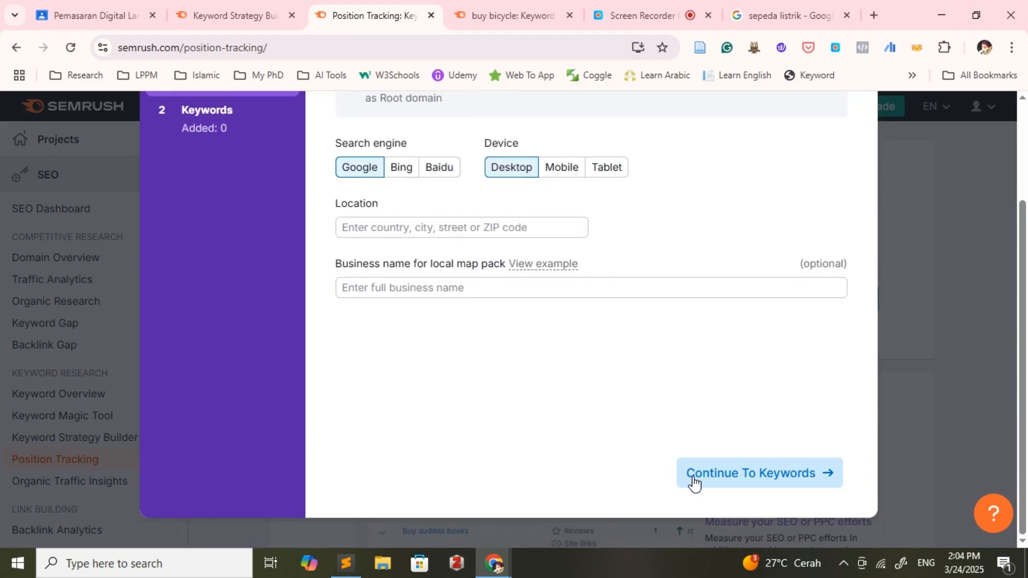
scroll(547, 446, "up", 2)
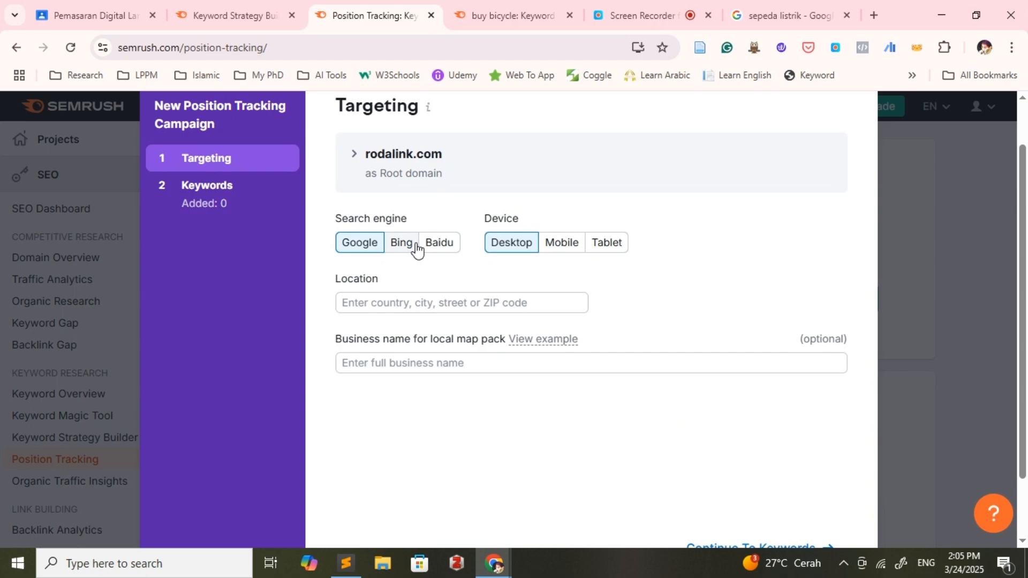
left_click(572, 248)
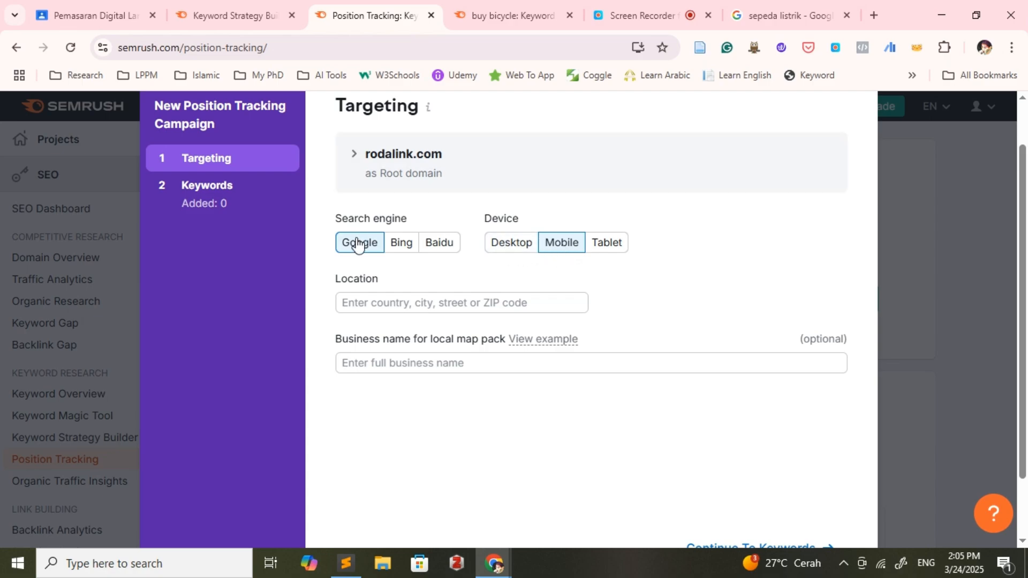
left_click(387, 303)
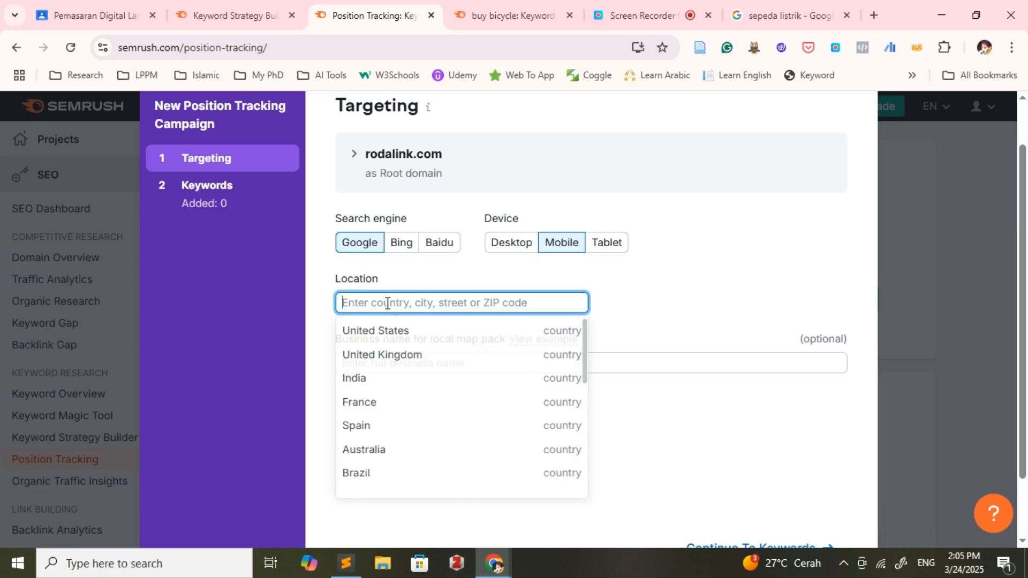
type("Indon")
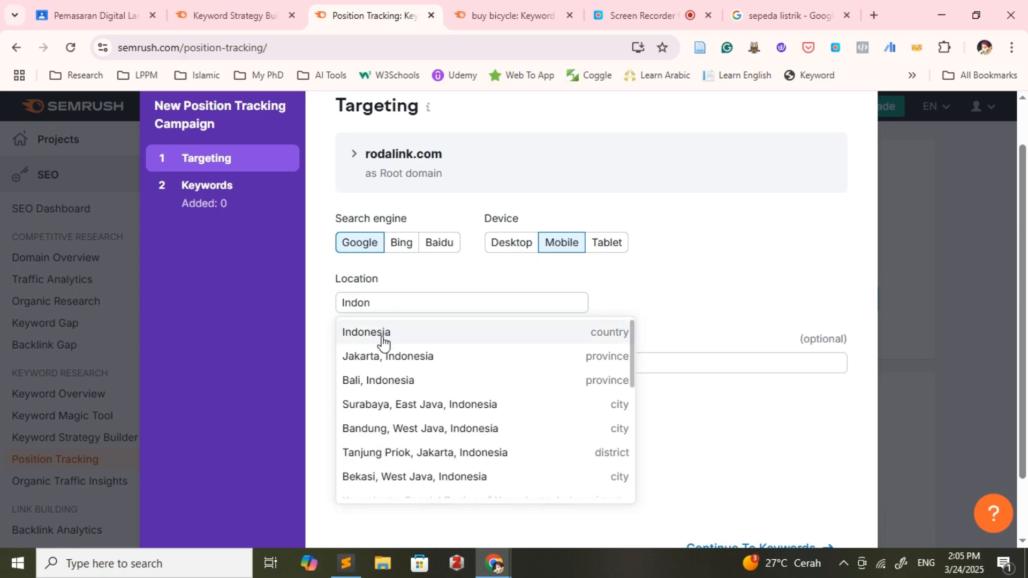
left_click(382, 337)
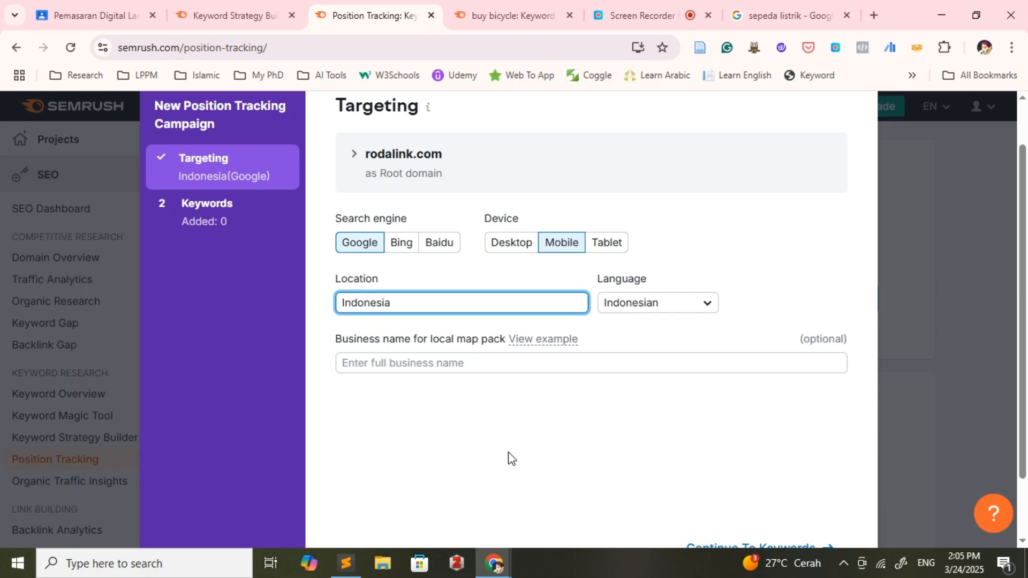
- Continue to the campaign's keywords without a business name and start tracking with the suggested bicycle keywords
mouse_move(556, 340)
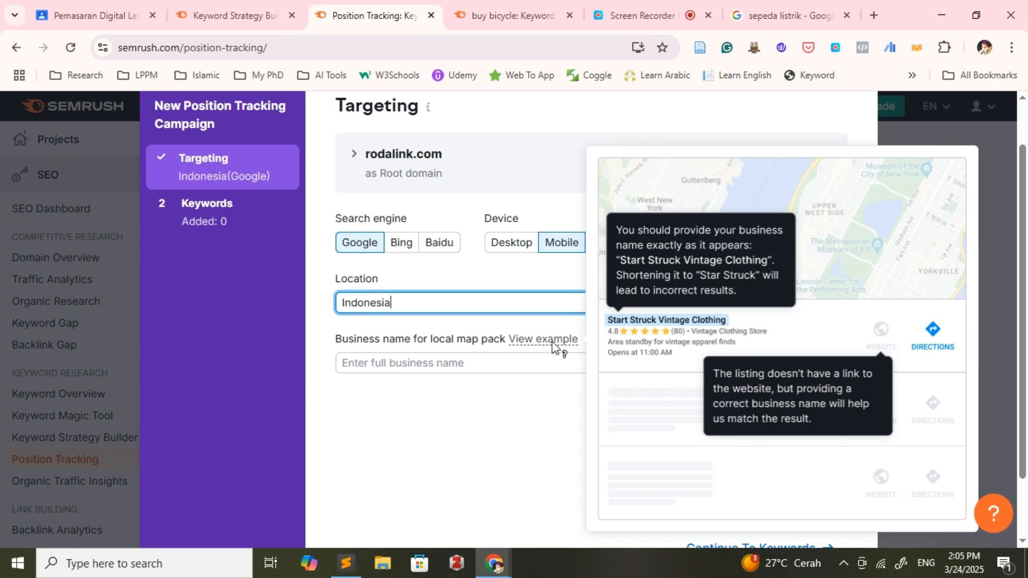
left_click(493, 420)
scroll(711, 399, "down", 2)
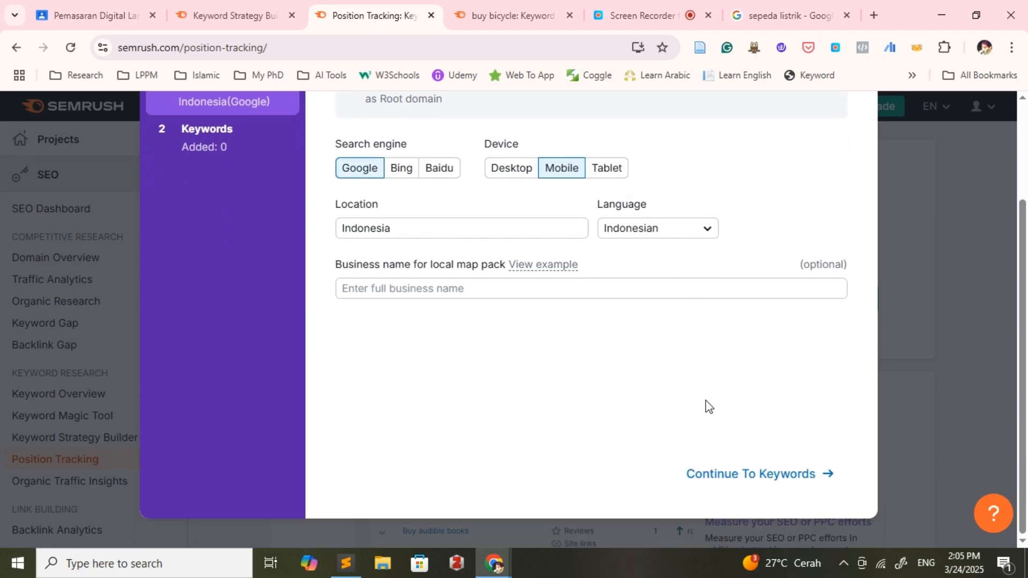
left_click(727, 476)
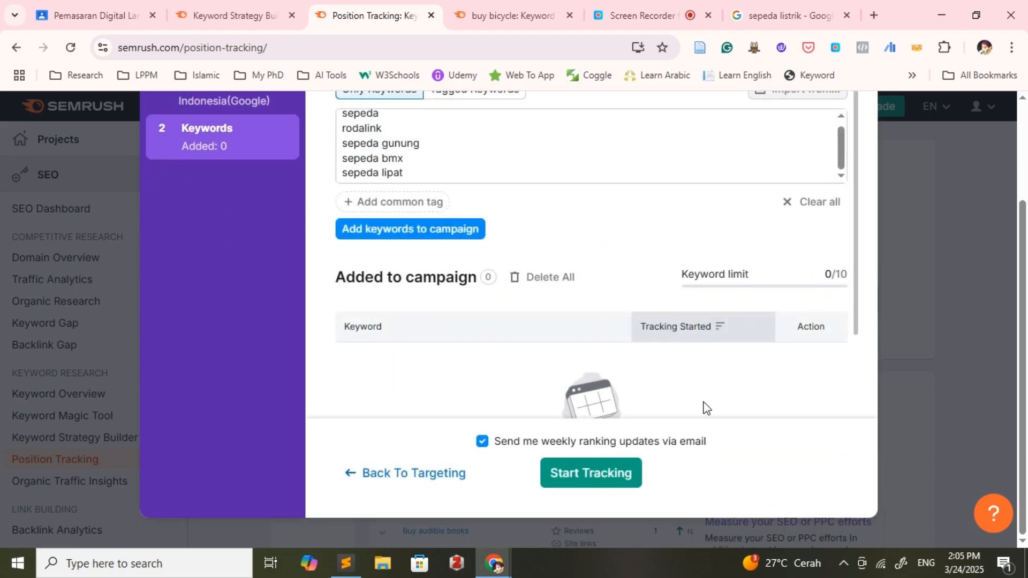
scroll(702, 369, "down", 3)
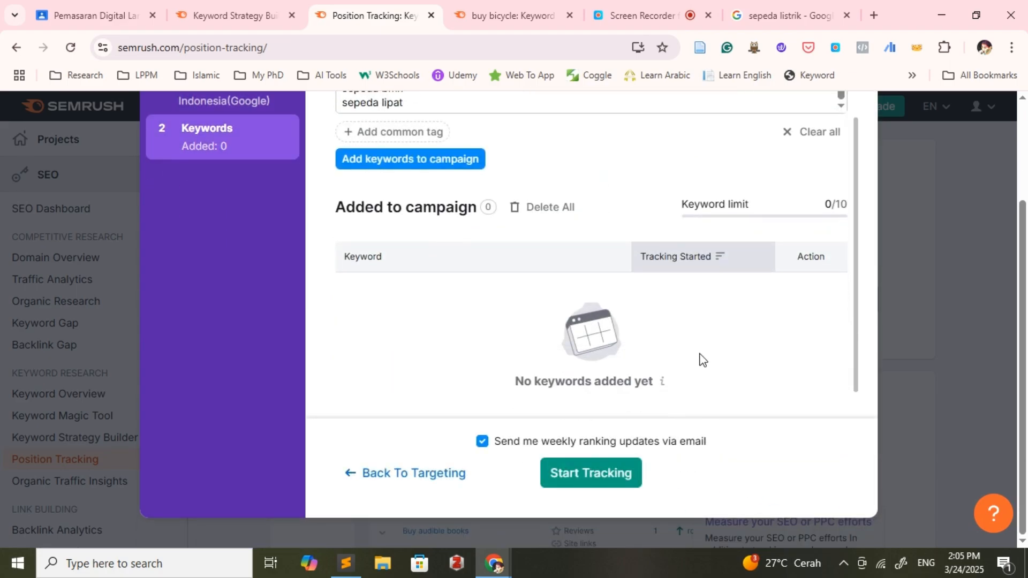
left_click(606, 485)
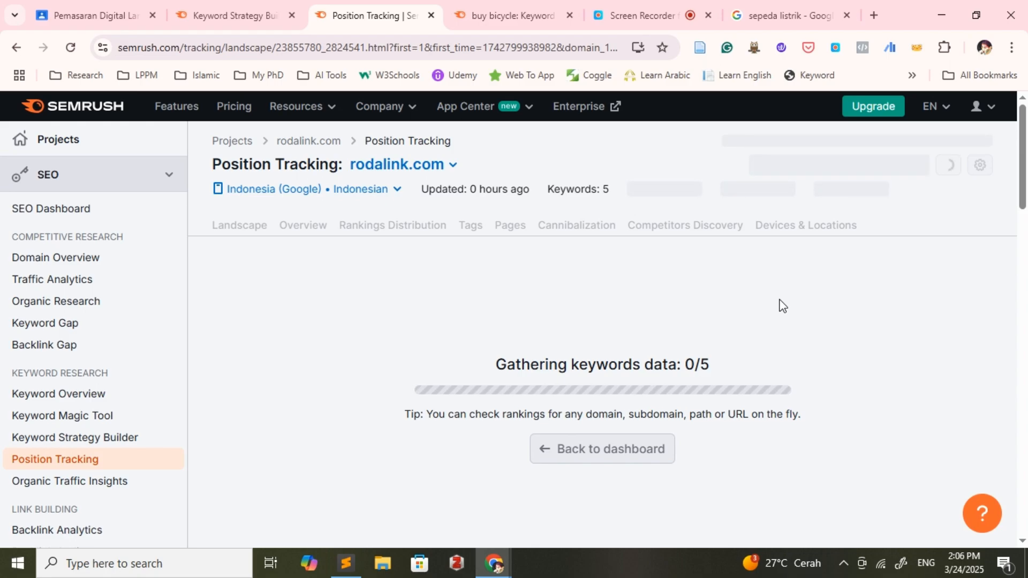
scroll(782, 306, "down", 15)
scroll(782, 306, "up", 5)
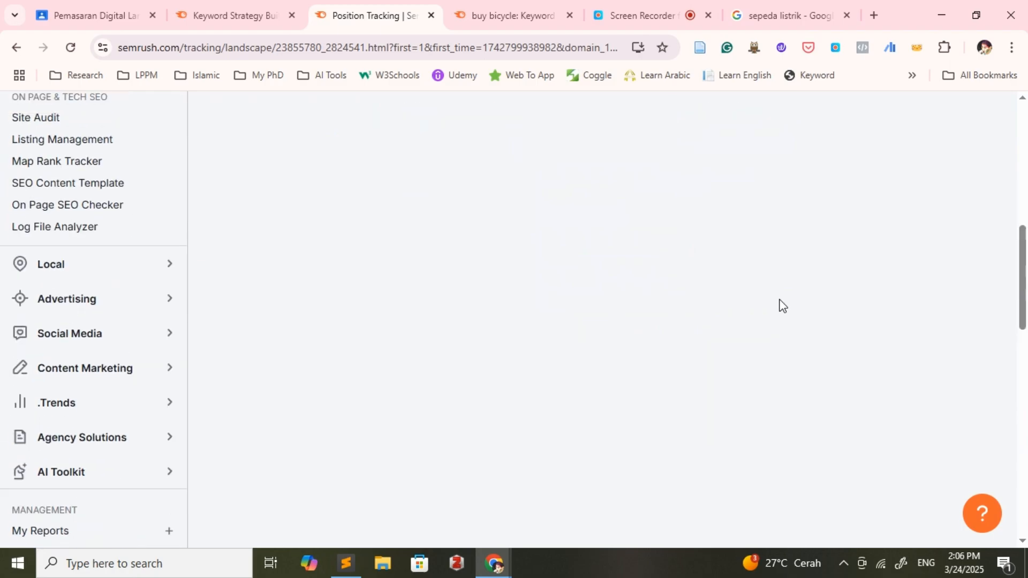
scroll(782, 306, "up", 10)
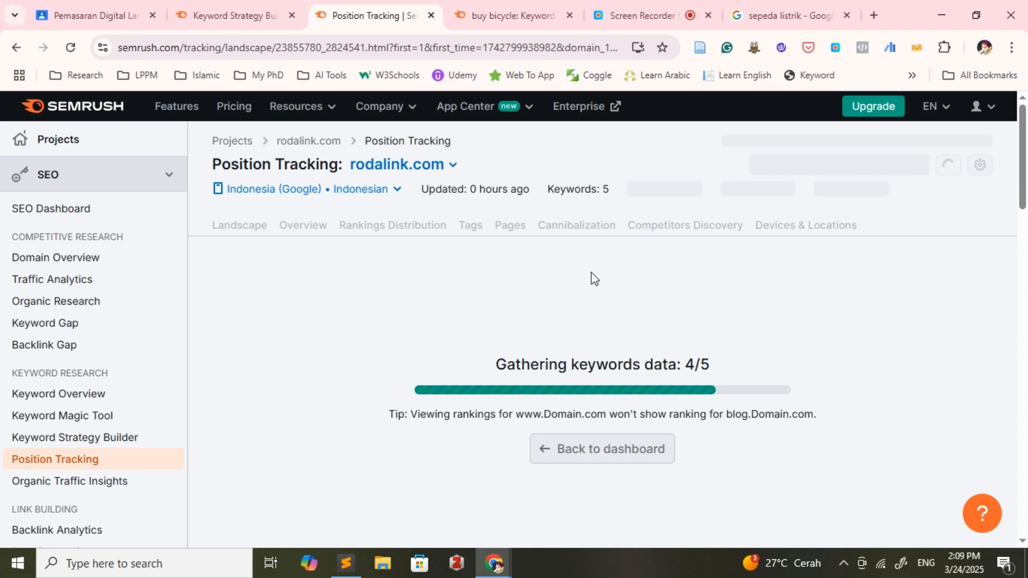
scroll(591, 272, "down", 15)
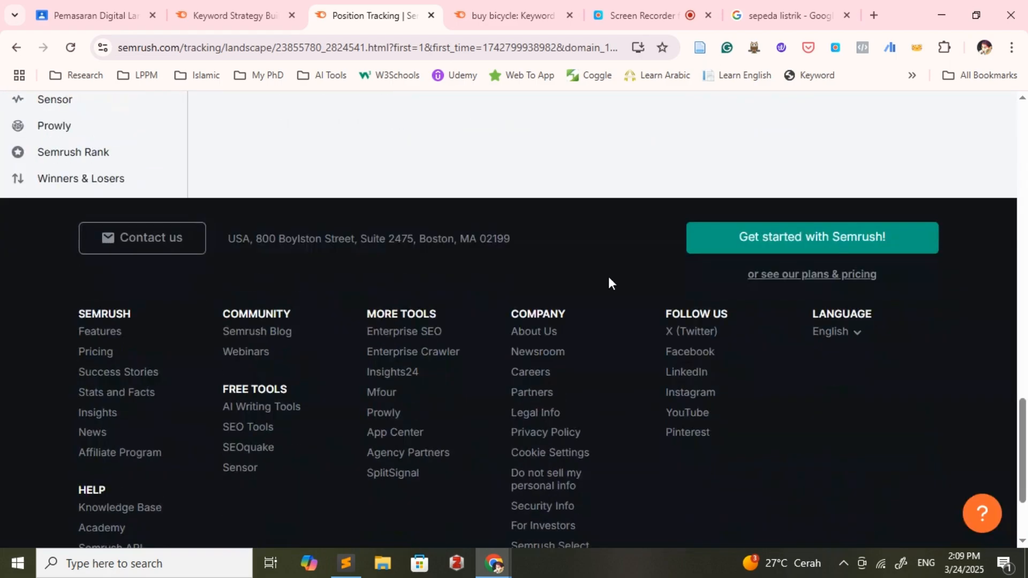
scroll(608, 278, "up", 15)
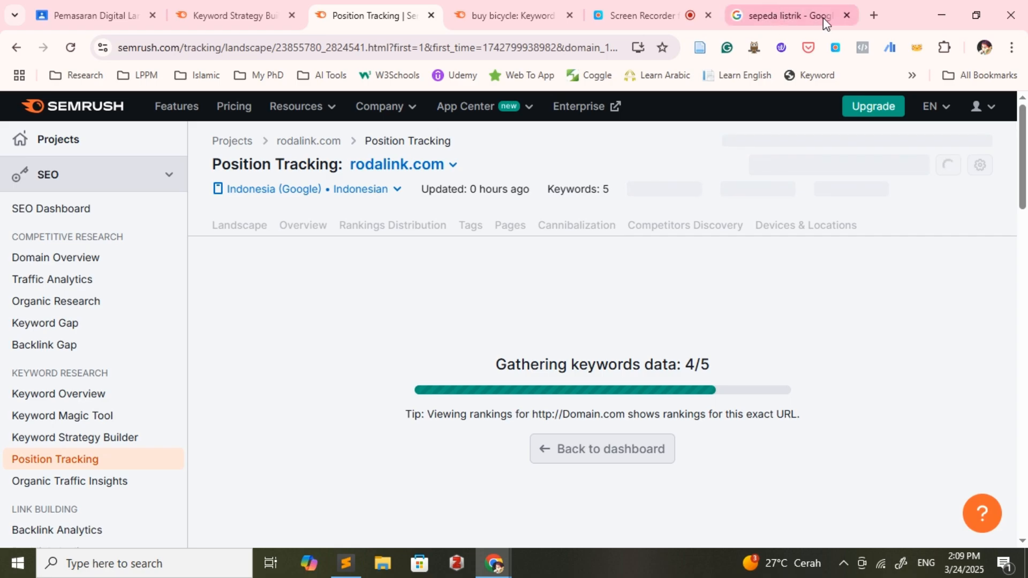
- Close the "sepeda listrik" search tab and examine the rodalink.com Landscape report, including top keywords, tags, SERP features and pages
left_click(846, 15)
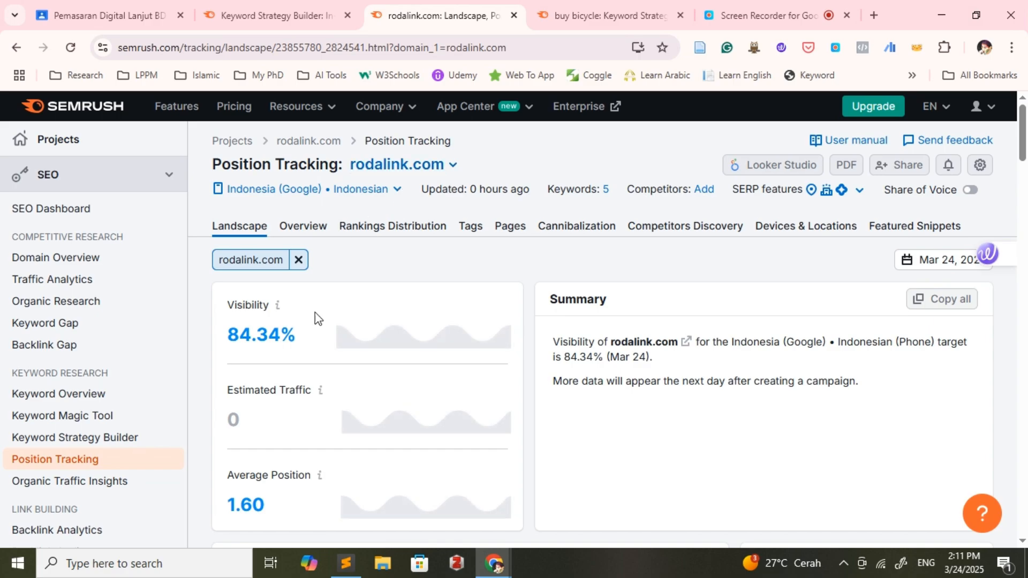
scroll(619, 504, "down", 4)
scroll(723, 328, "down", 8)
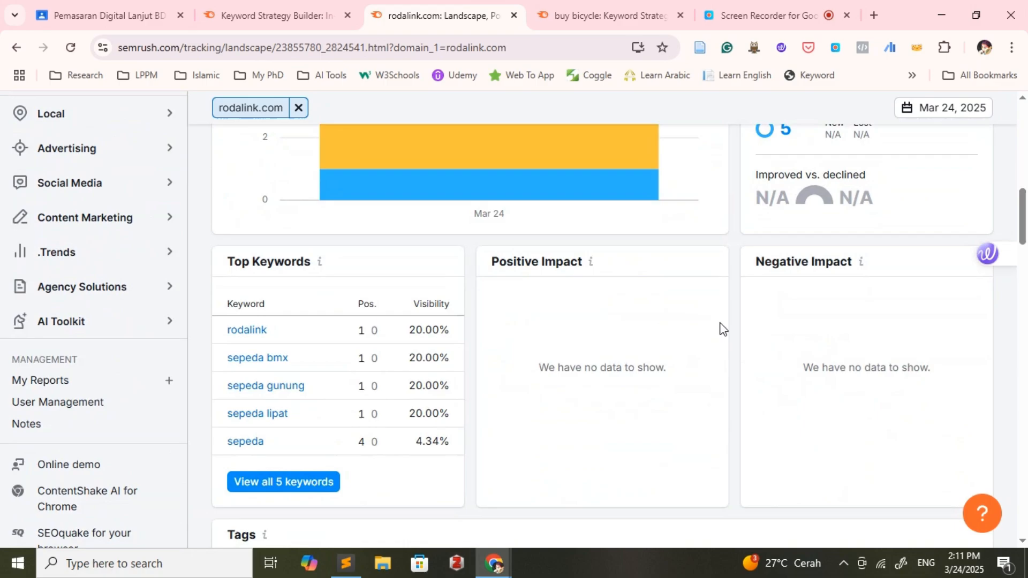
scroll(722, 328, "down", 5)
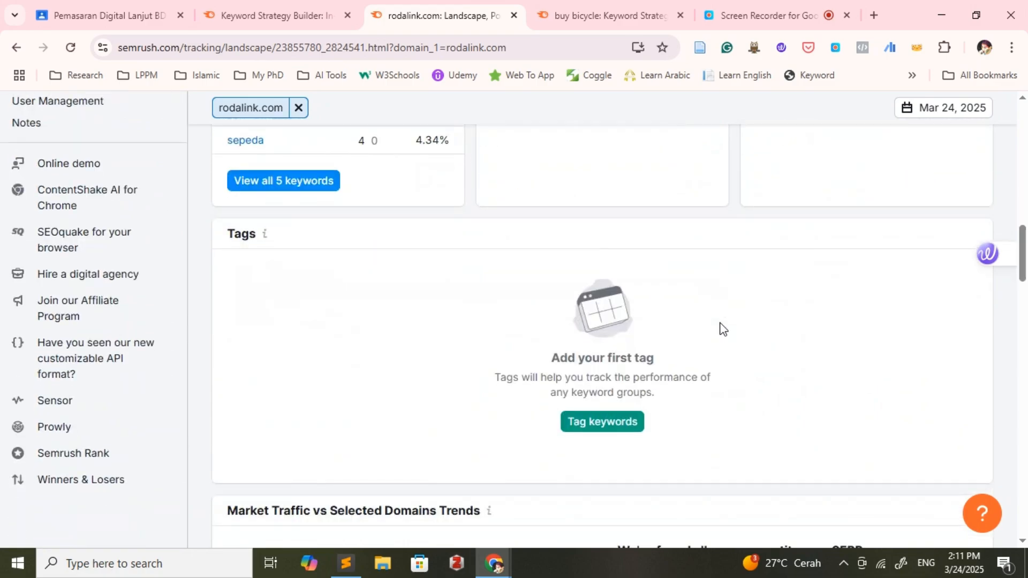
scroll(722, 329, "down", 5)
scroll(723, 328, "down", 8)
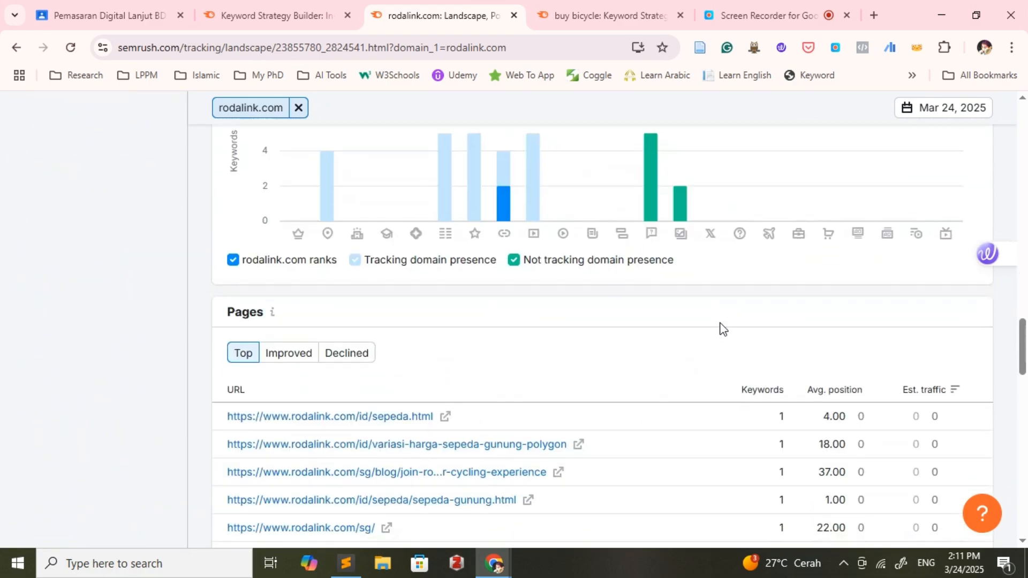
- Examine the overall visibility, estimated traffic, average position, rankings distribution and top keywords in the rodalink.com Landscape report
scroll(723, 328, "down", 1)
scroll(722, 328, "down", 4)
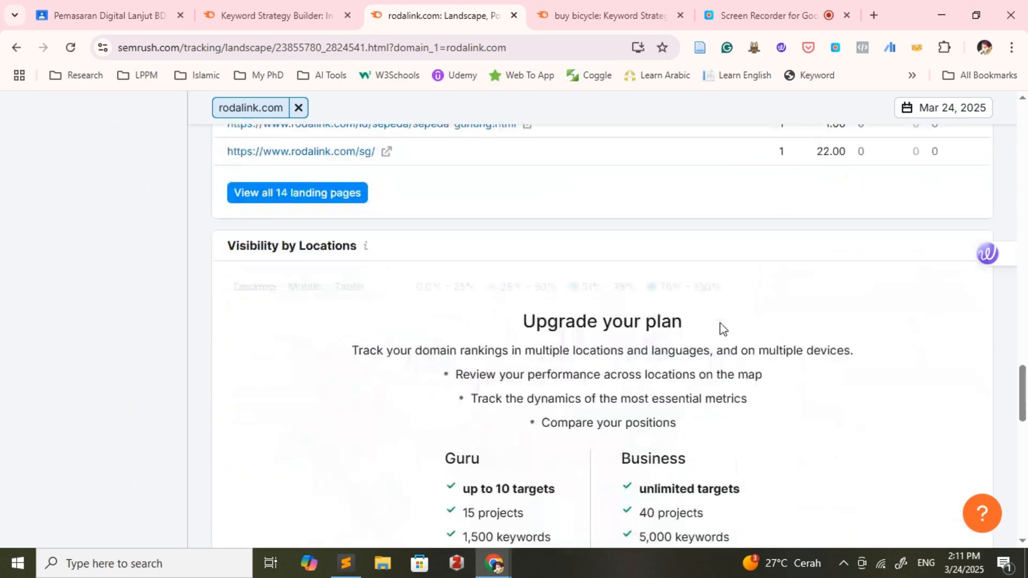
scroll(723, 328, "up", 18)
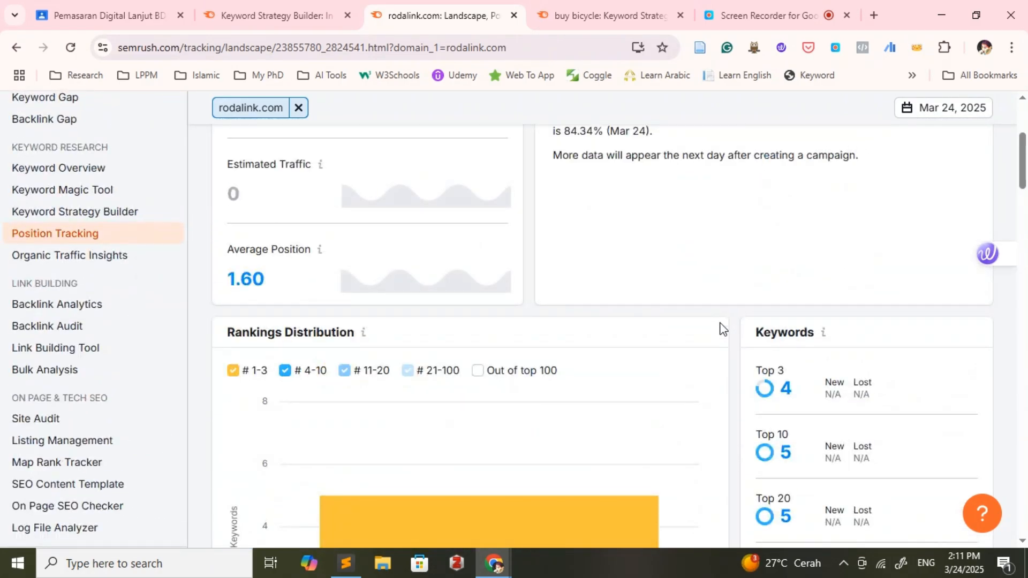
scroll(722, 328, "up", 3)
scroll(723, 328, "down", 3)
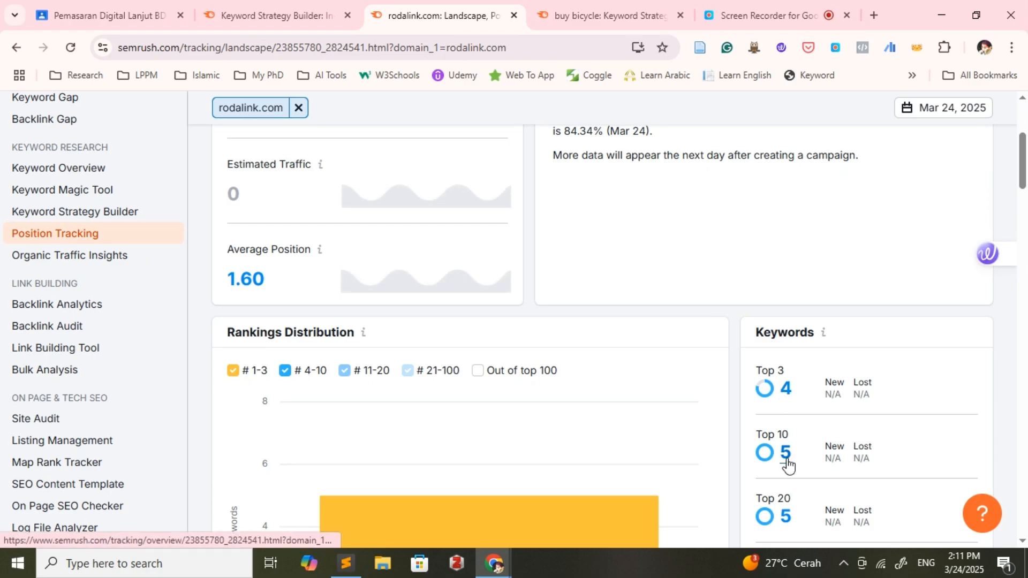
scroll(523, 408, "down", 3)
scroll(528, 404, "up", 7)
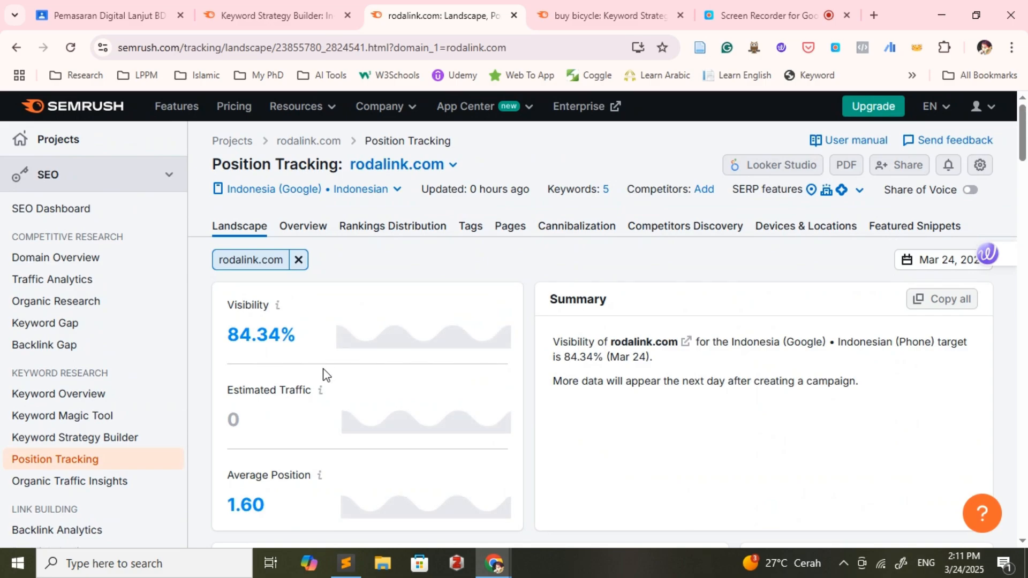
scroll(322, 375, "down", 1)
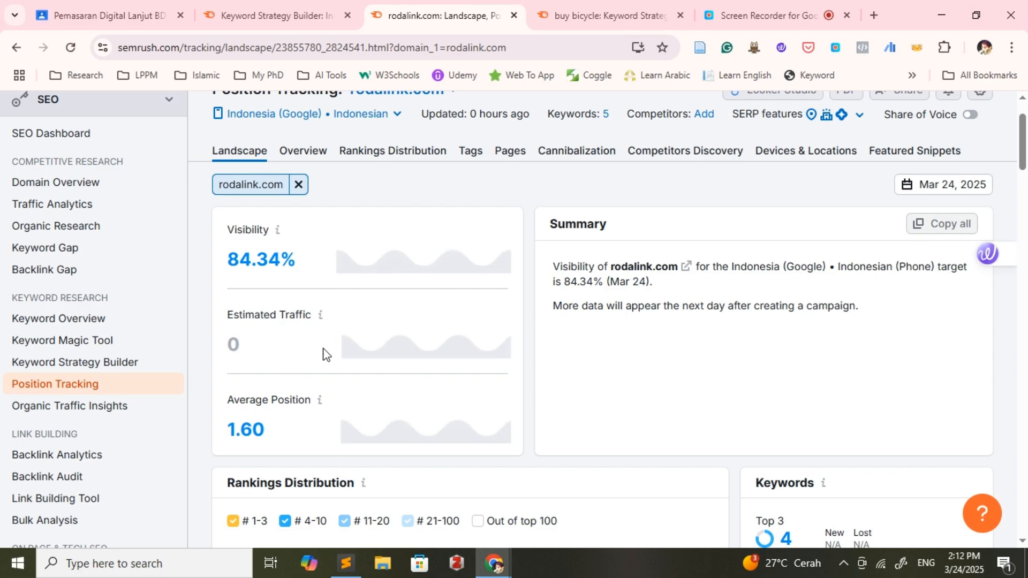
scroll(324, 354, "down", 5)
mouse_move(547, 368)
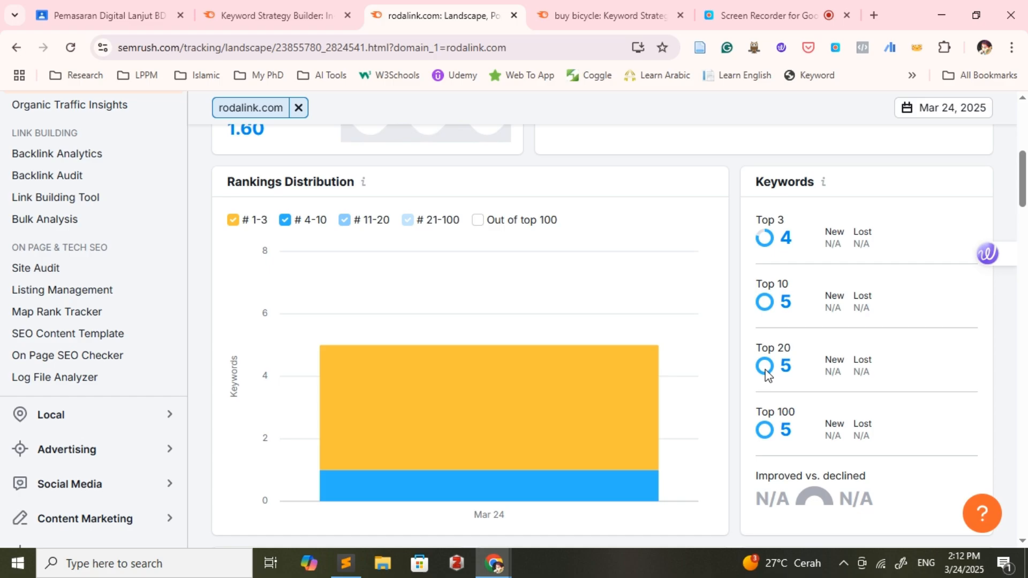
scroll(605, 370, "down", 5)
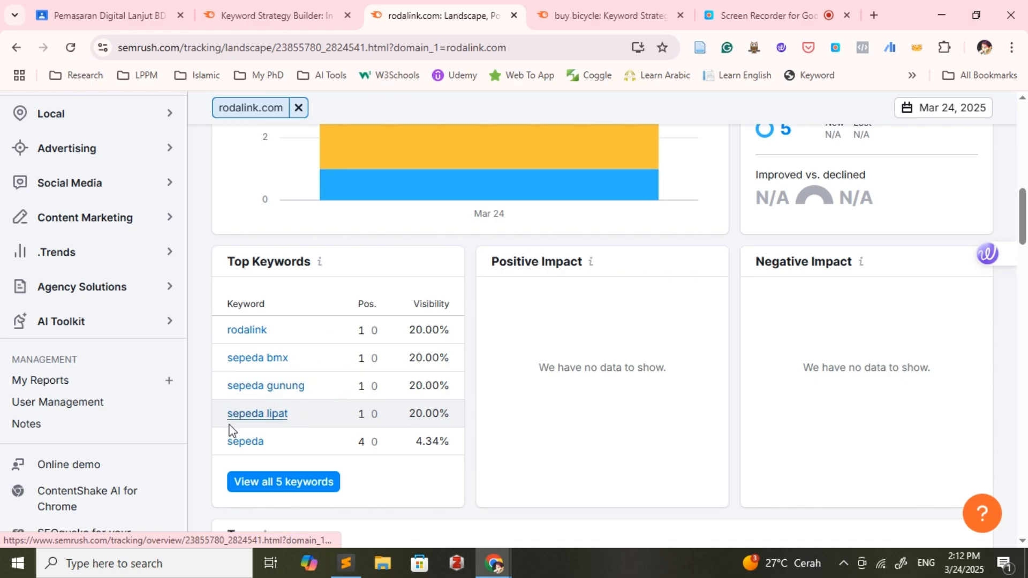
- Examine the report's market traffic trends, SERP features, landing pages and cannibalization health, and return to its beginning
scroll(262, 438, "down", 10)
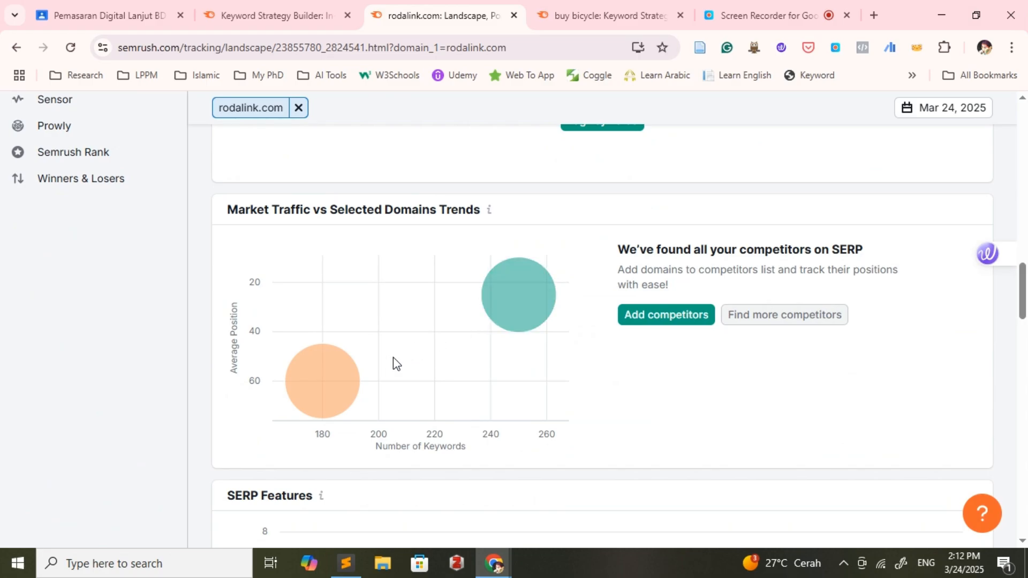
scroll(402, 347, "down", 7)
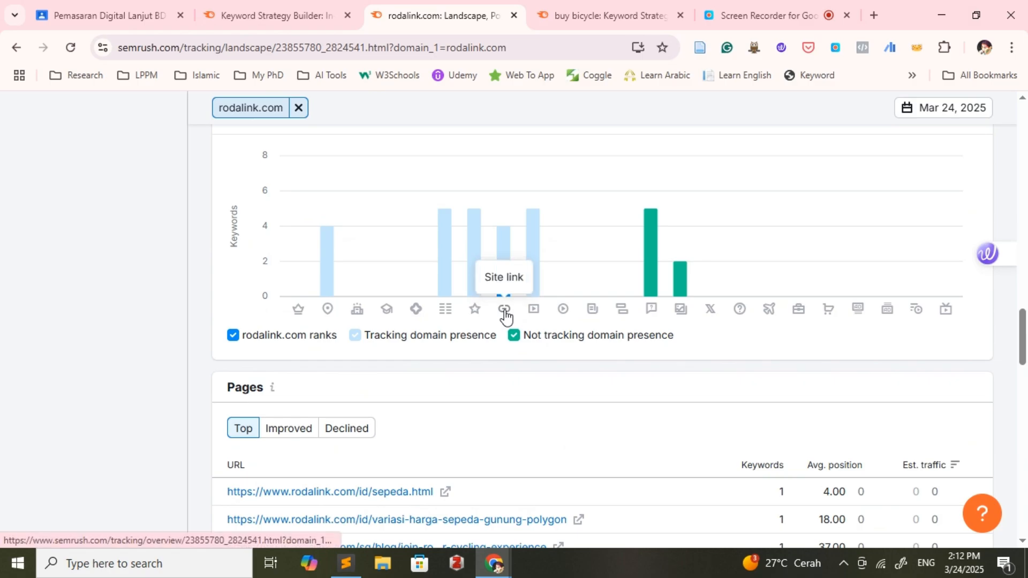
scroll(493, 342, "up", 3)
mouse_move(489, 342)
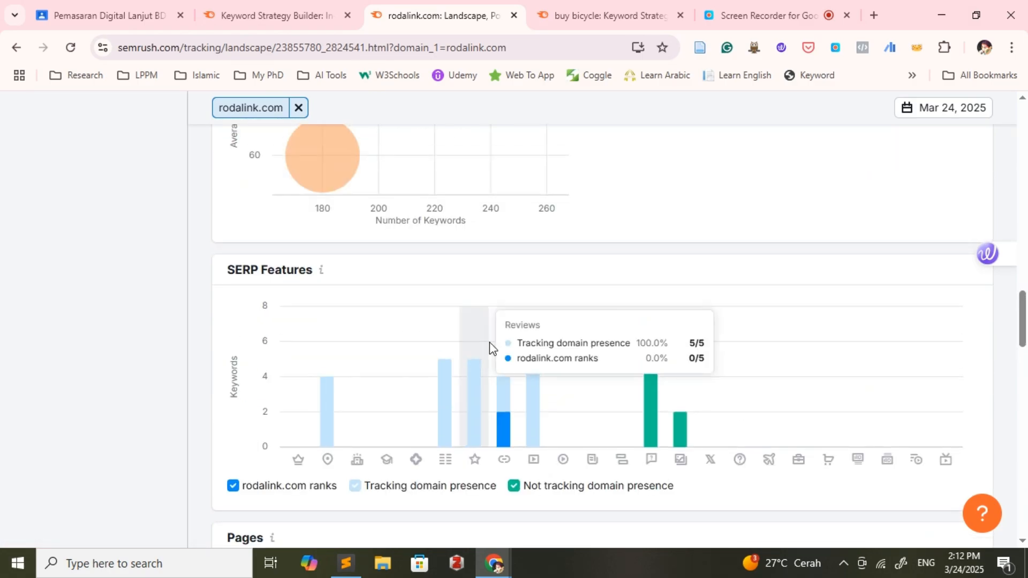
scroll(489, 342, "down", 7)
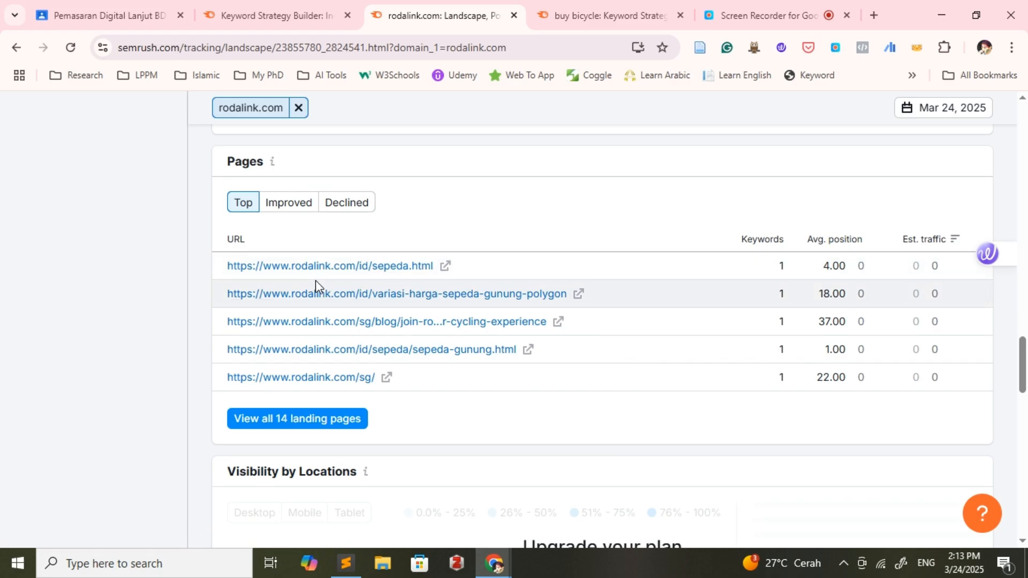
scroll(316, 281, "down", 10)
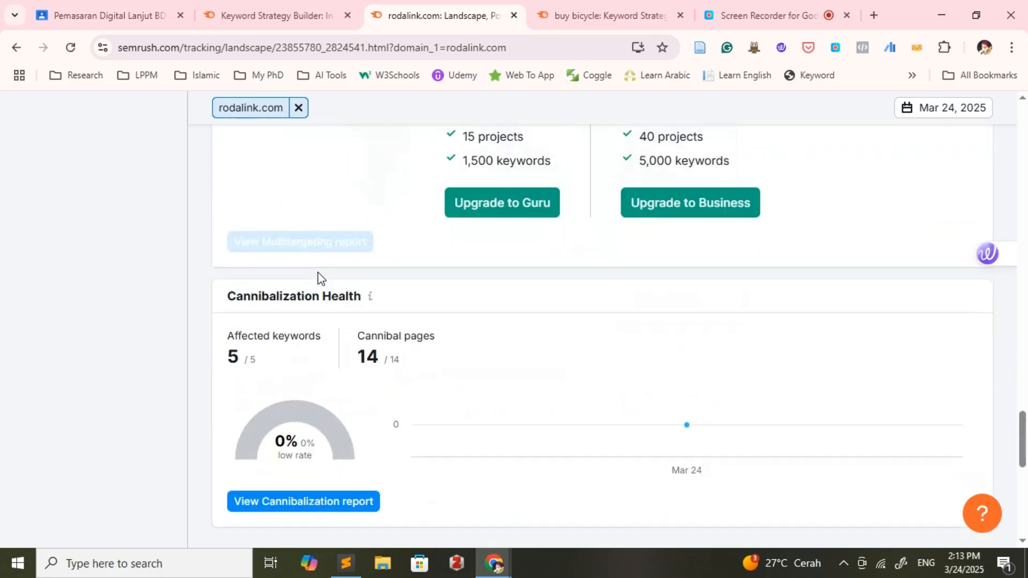
scroll(316, 284, "up", 9)
scroll(322, 275, "up", 15)
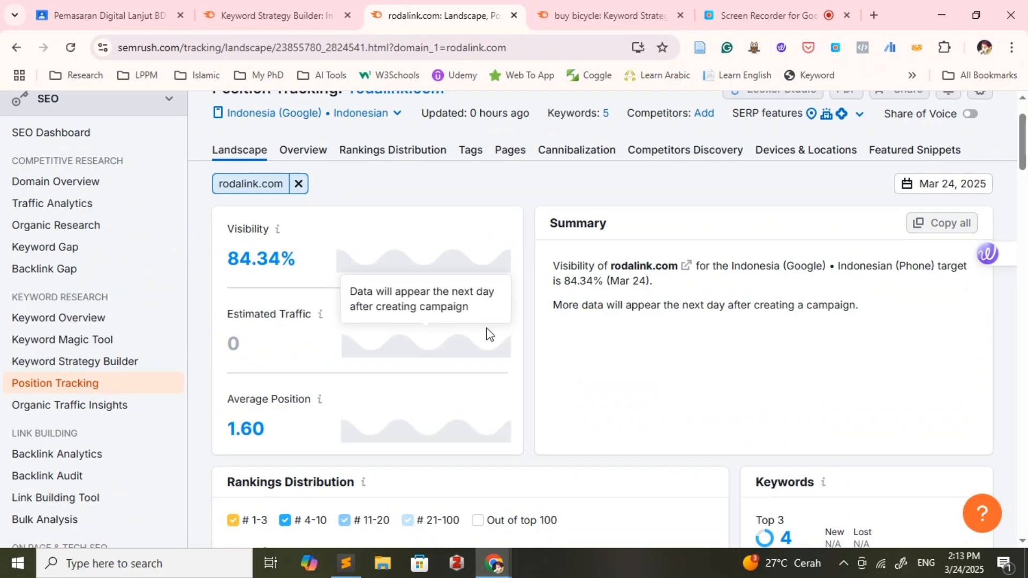
scroll(486, 333, "down", 7)
scroll(487, 334, "up", 8)
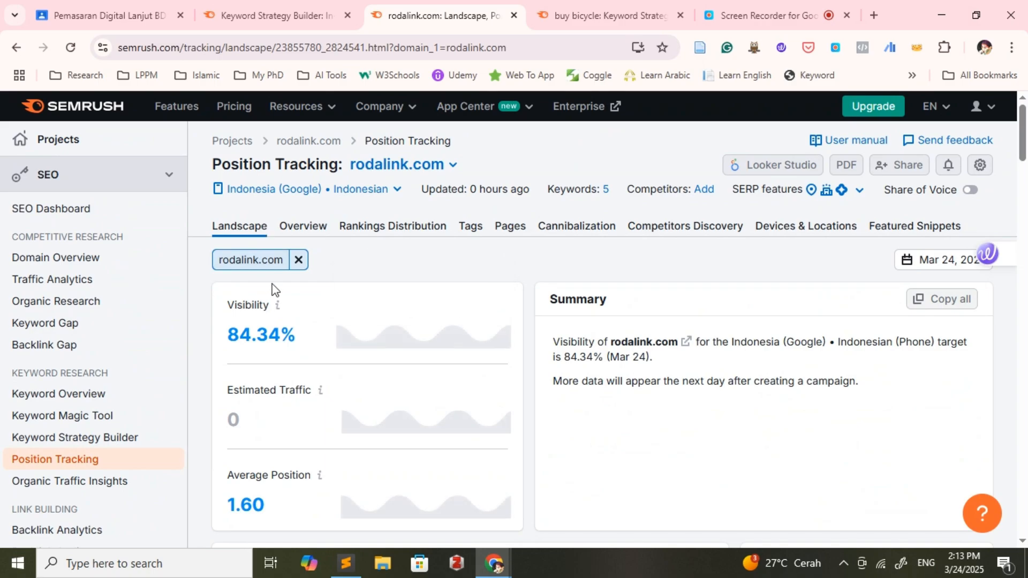
- Search Google for "sepeda listrik" in a new tab and look for the Rodalink listing among the results
left_click(871, 11)
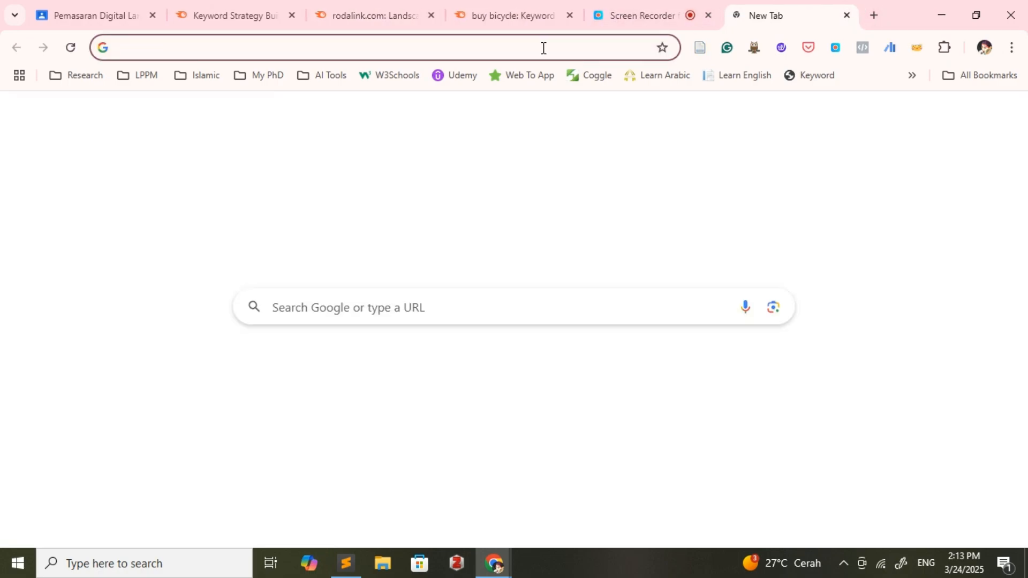
type("sepe")
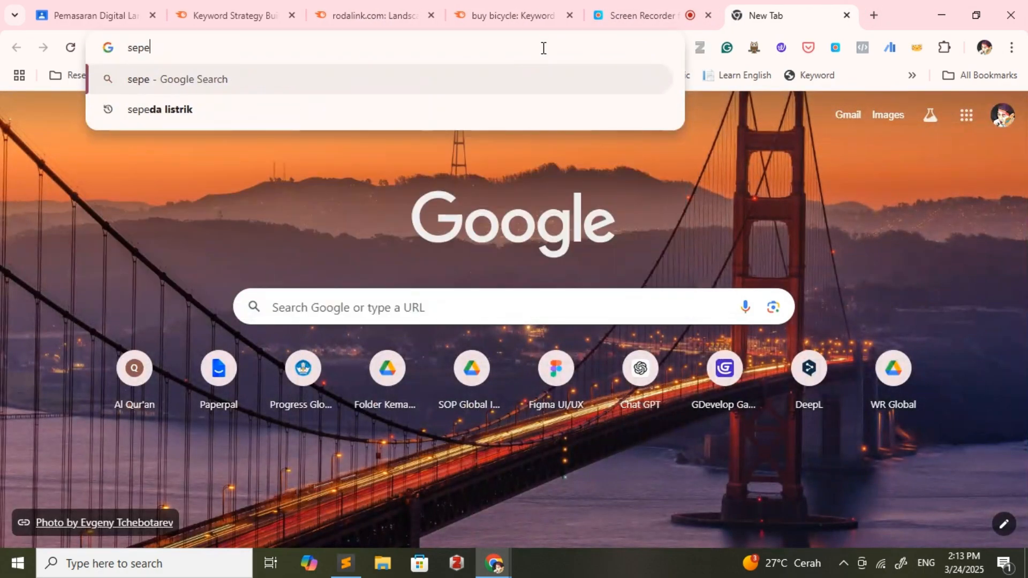
type("da listrik")
key("Return")
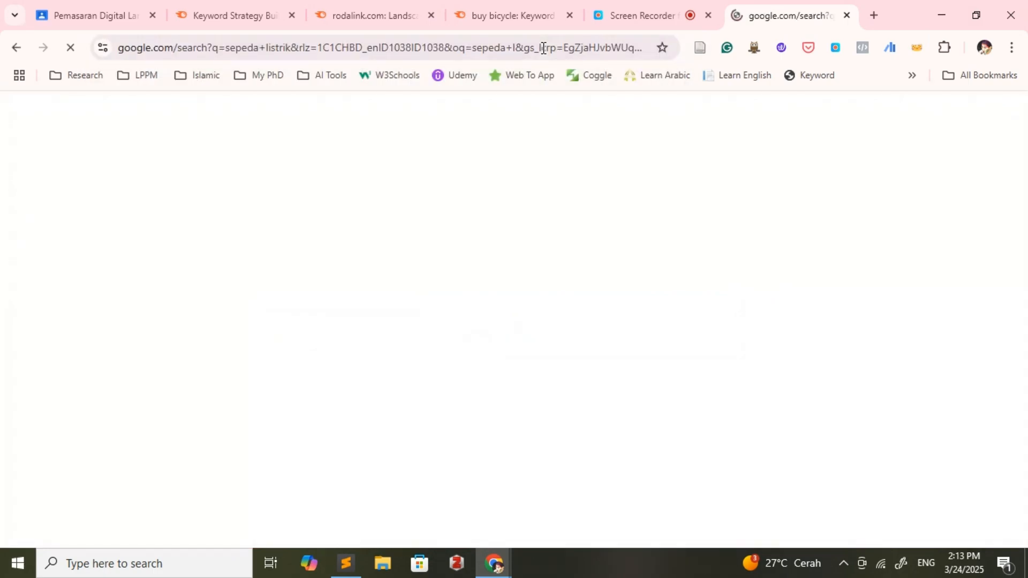
scroll(294, 340, "down", 5)
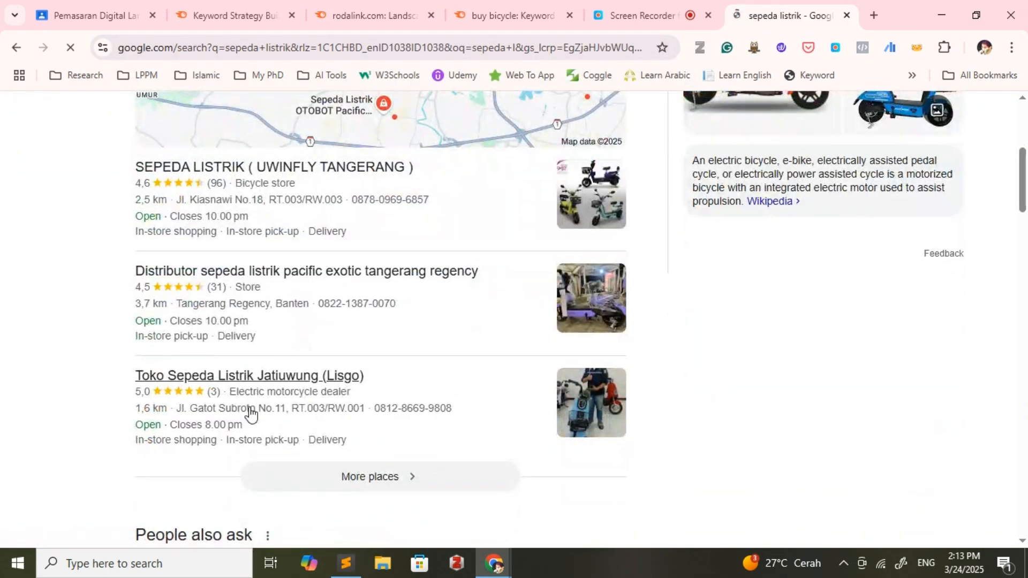
scroll(251, 414, "down", 8)
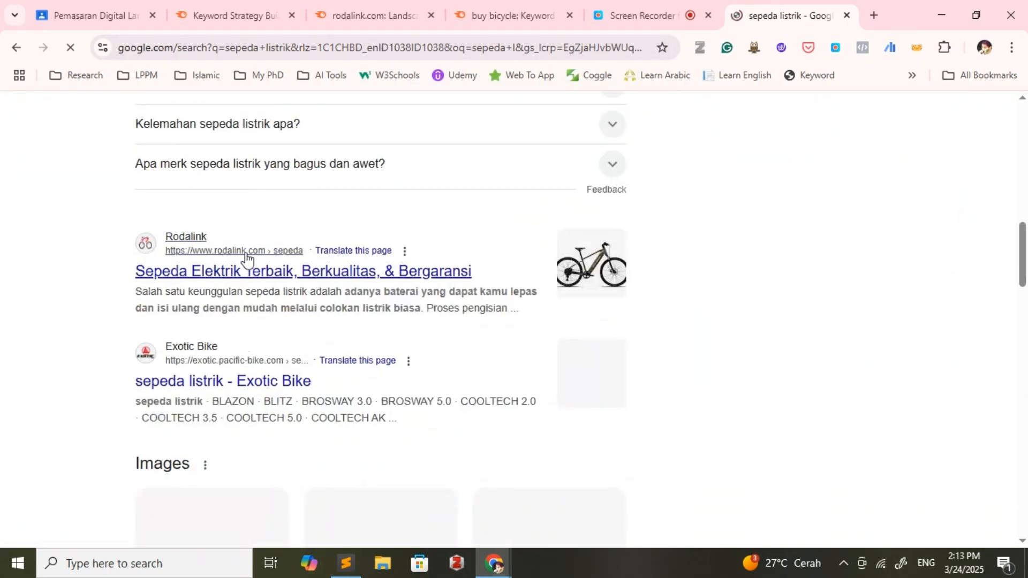
- Go back to the rodalink.com Landscape report and review its rankings distribution, top keywords and average position
left_click(375, 5)
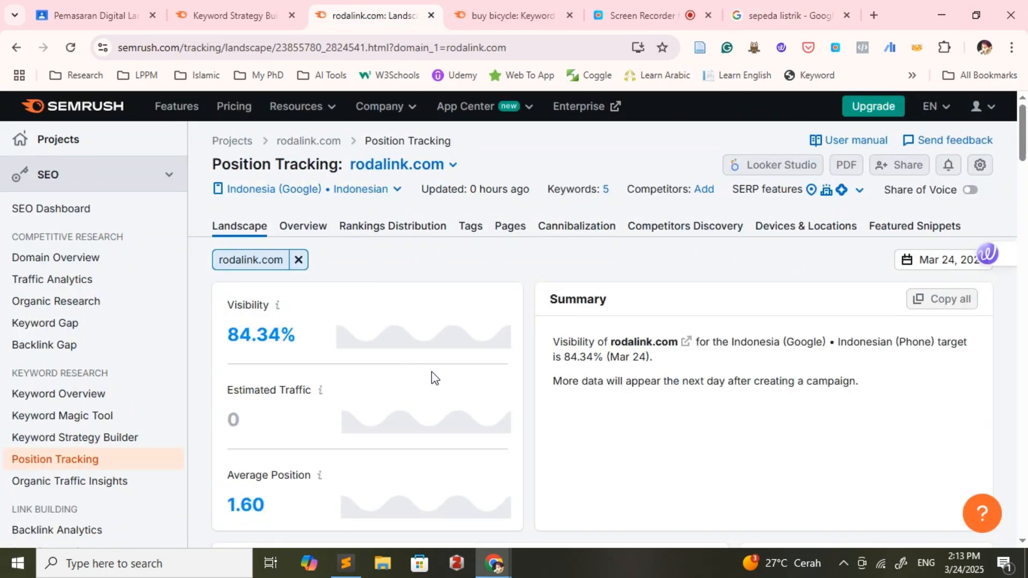
scroll(522, 372, "down", 7)
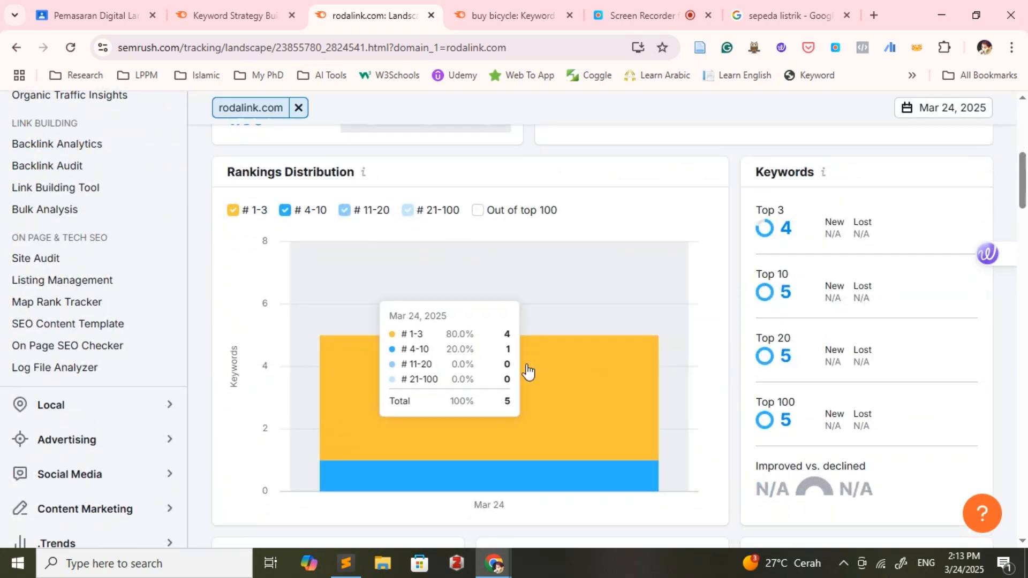
scroll(528, 370, "down", 1)
scroll(527, 370, "down", 4)
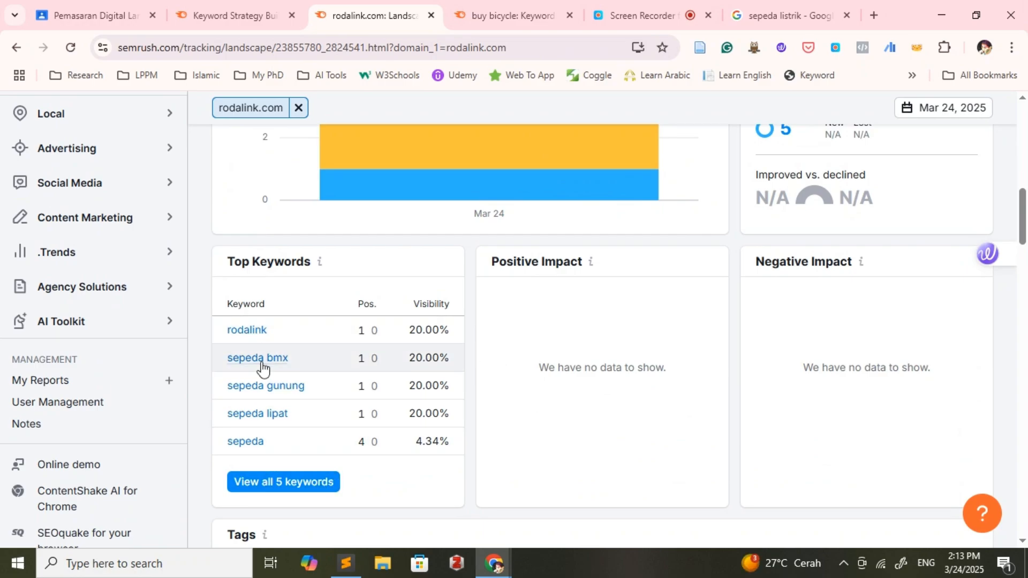
scroll(262, 369, "down", 5)
scroll(262, 370, "up", 6)
scroll(263, 369, "up", 5)
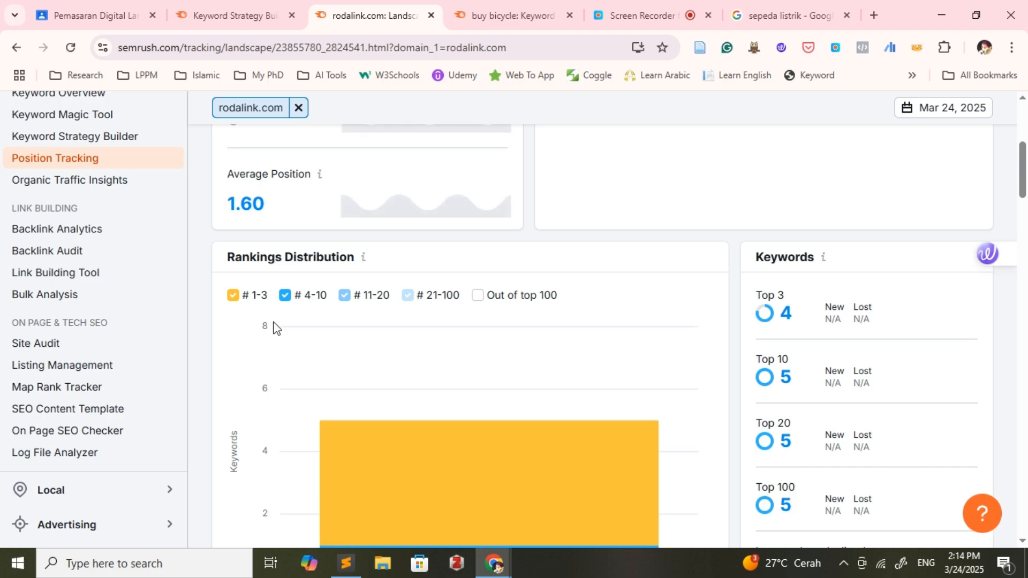
scroll(310, 332, "up", 6)
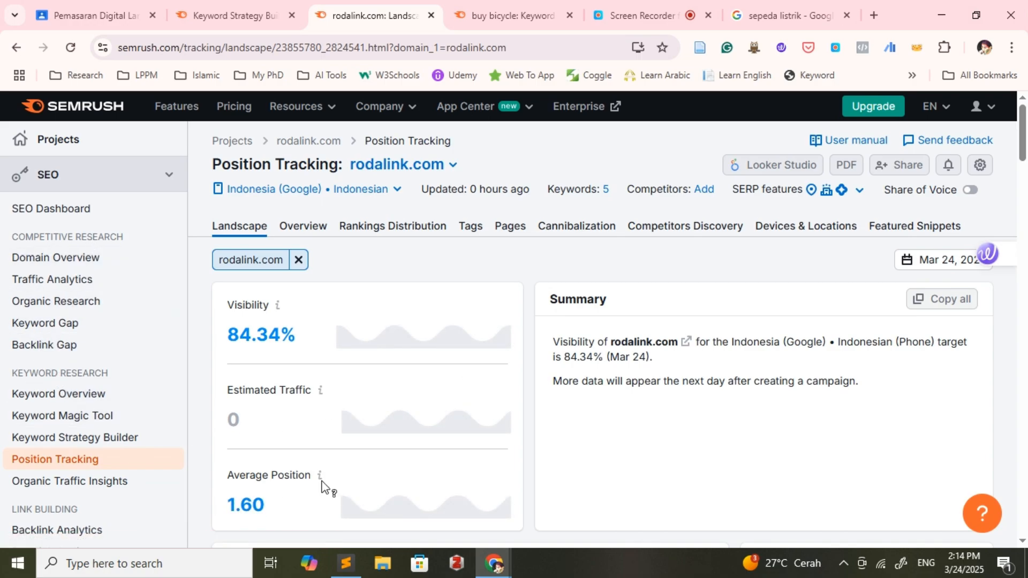
mouse_move(345, 506)
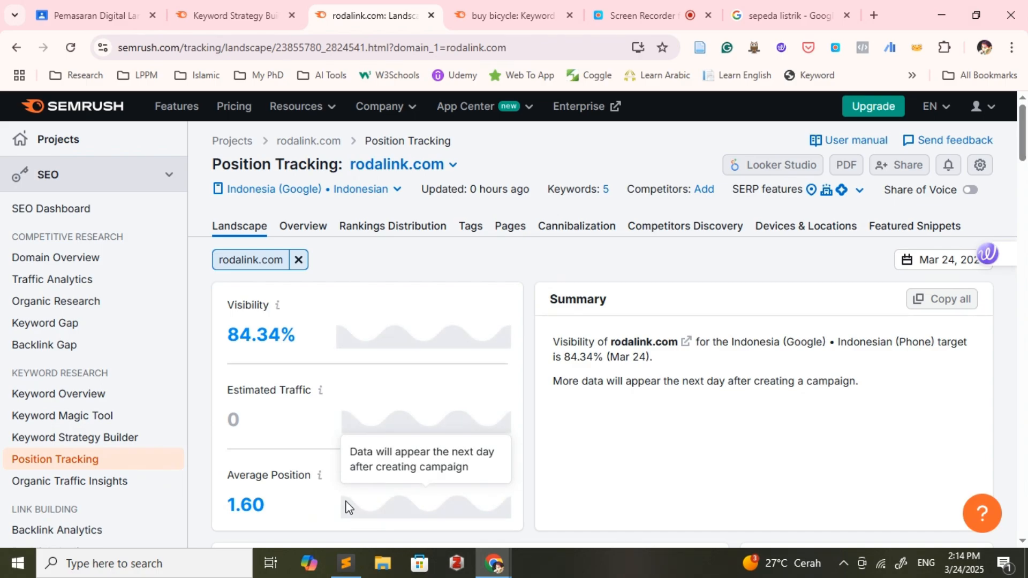